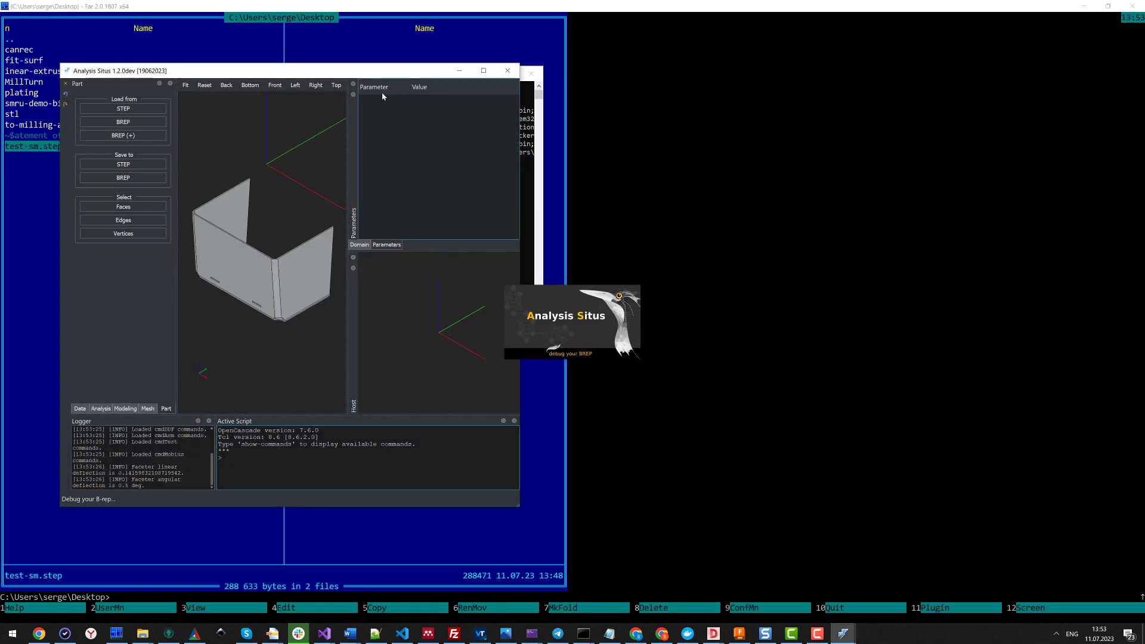
- Maximize Analysis Situs, then orbit and zoom in on the box's slotted wall
click(484, 71)
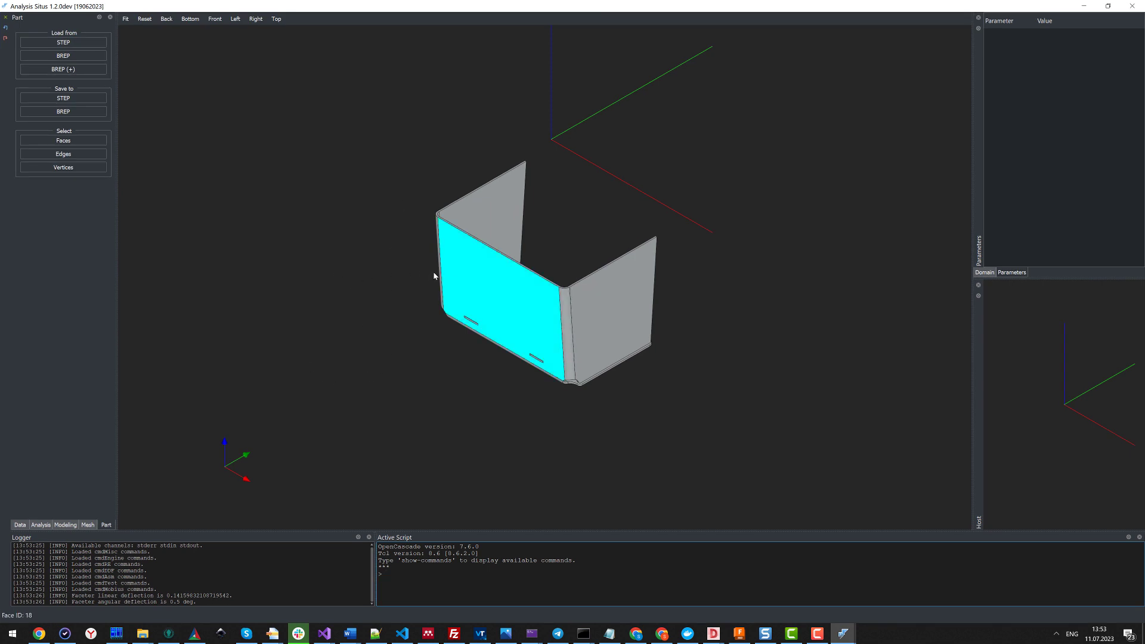
drag(376, 334, 739, 442)
scroll(734, 440, up, 5)
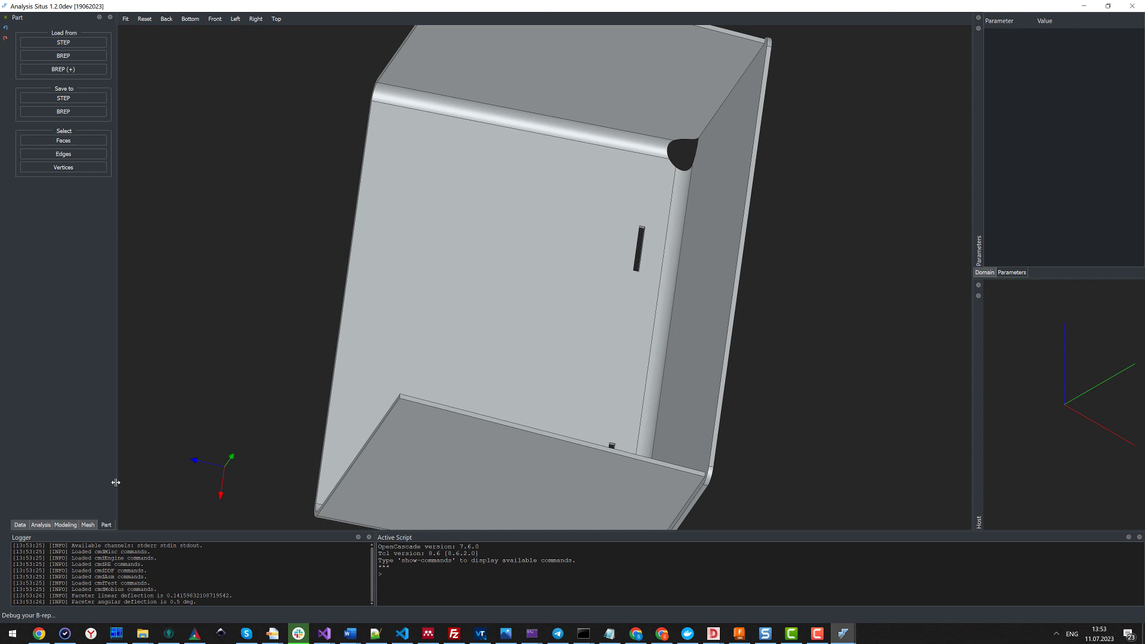
- Check that the part is valid and run Check tolerances, colouring the box blue
click(40, 526)
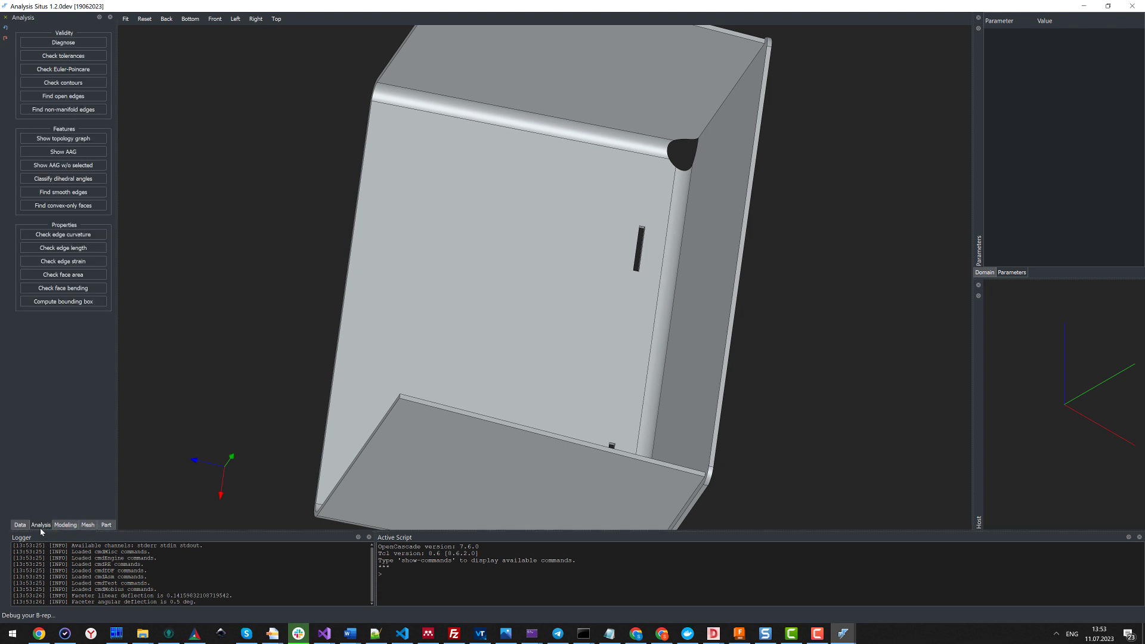
click(77, 43)
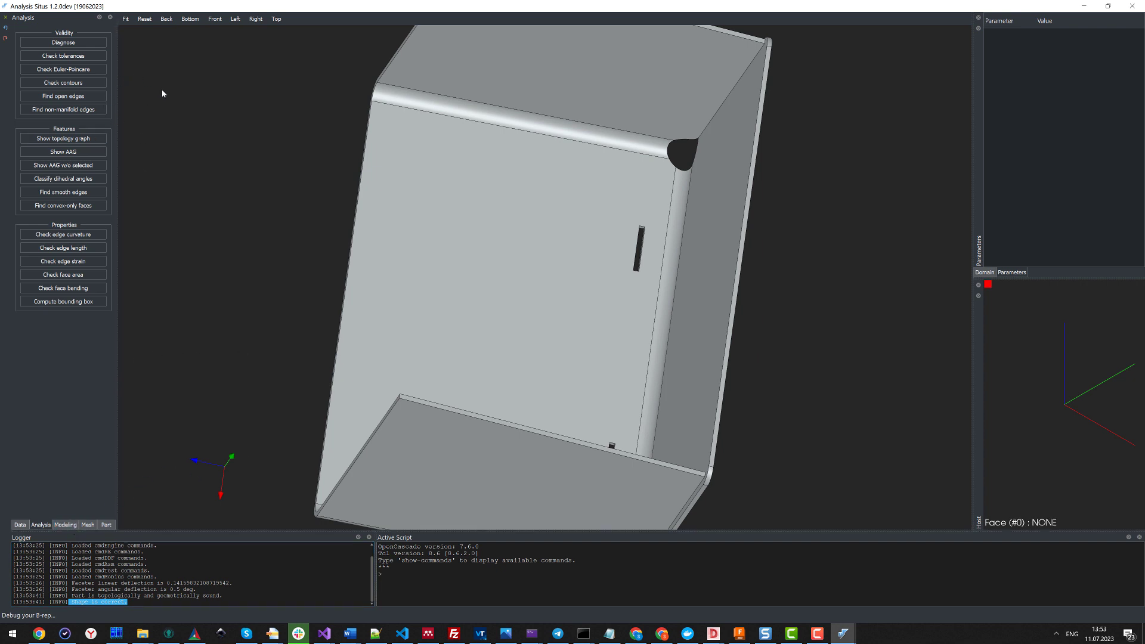
click(90, 56)
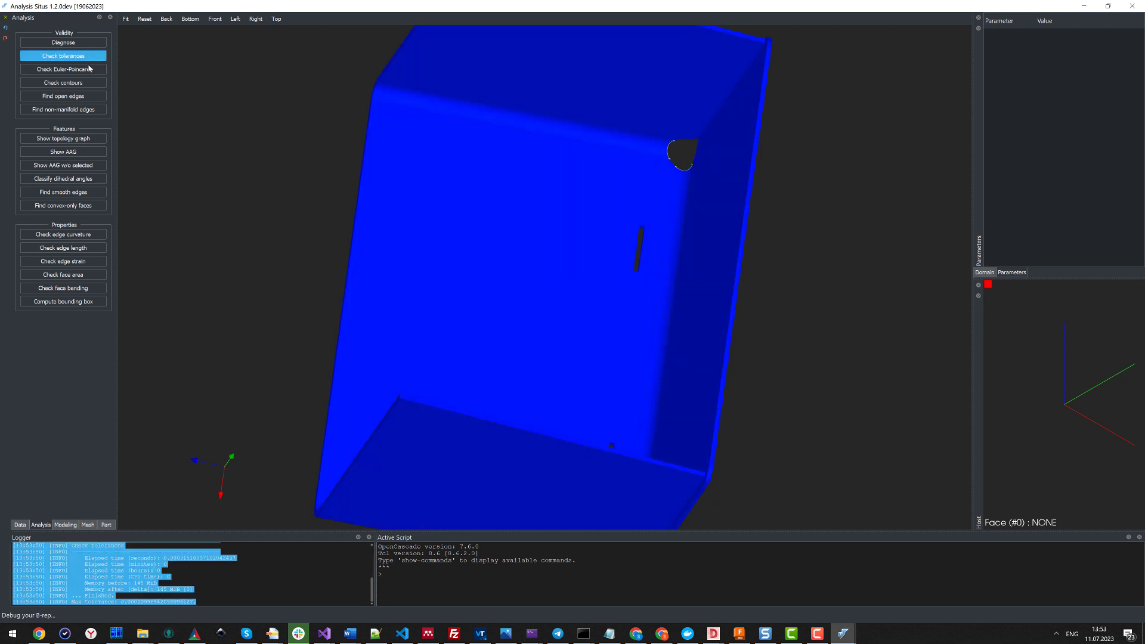
click(213, 572)
- Orbit and zoom the blue box to inspect the top corner hole
drag(263, 364, 241, 491)
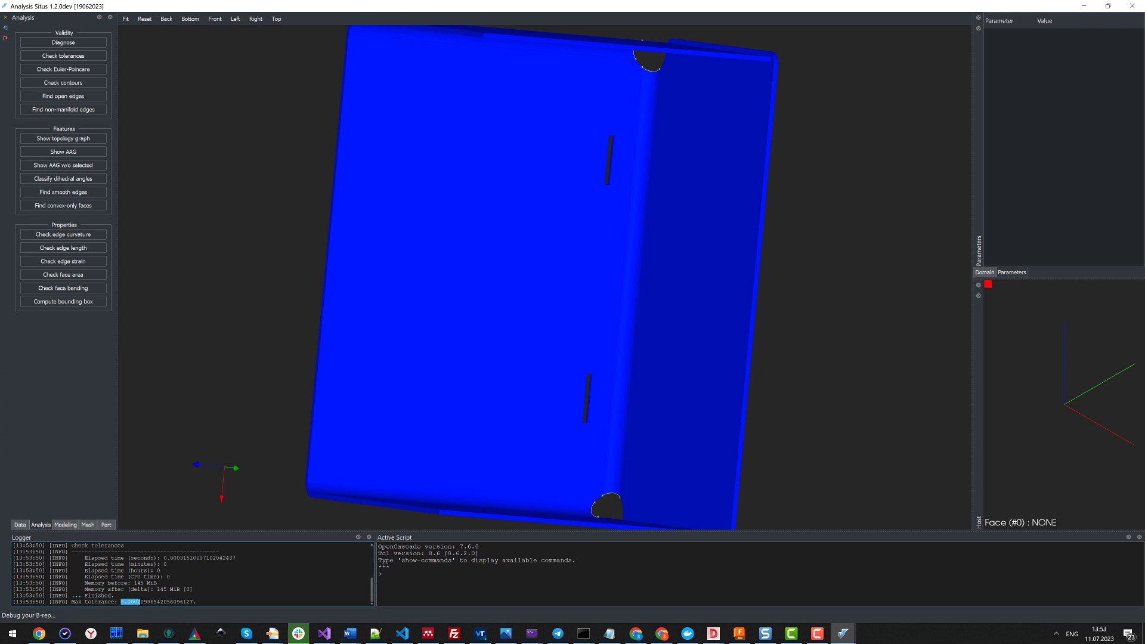
drag(294, 439, 375, 417)
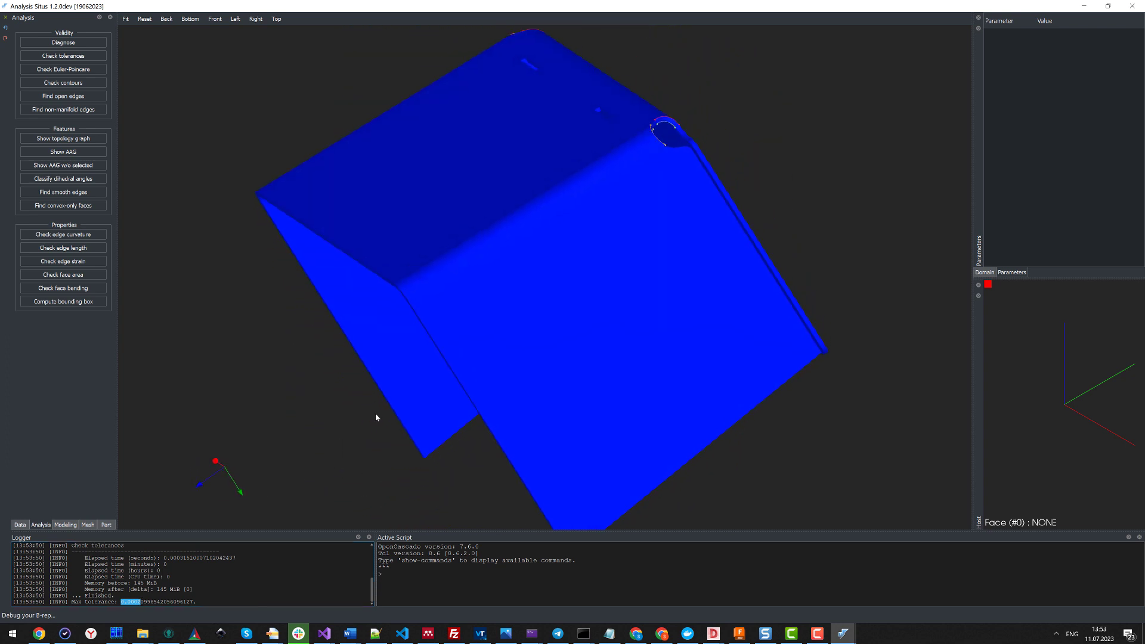
scroll(609, 82, up, 5)
drag(608, 83, 607, 219)
scroll(590, 155, up, 3)
scroll(627, 321, down, 5)
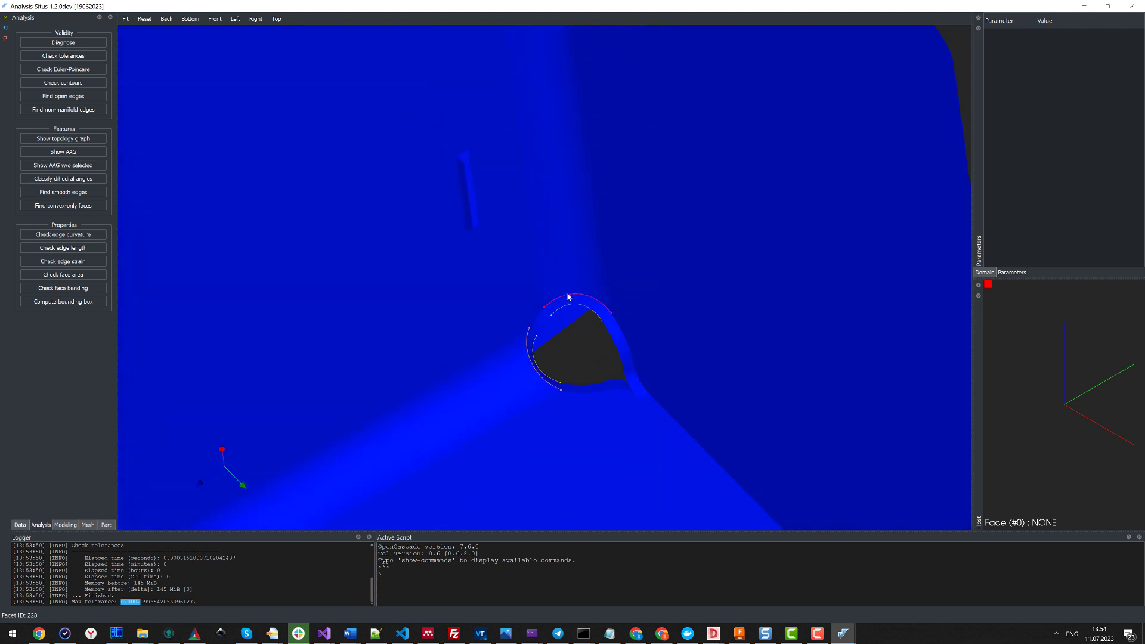
drag(570, 296, 234, 238)
- Show only the grey Part, then orbit and zoom to a slot in the box floor
click(19, 524)
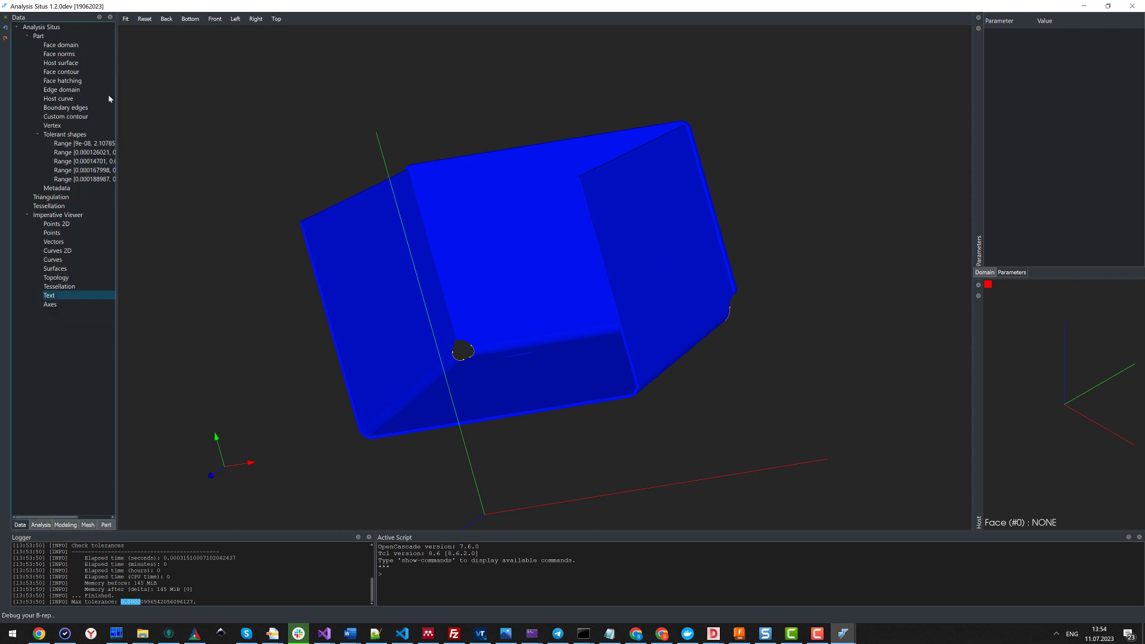
right_click(66, 37)
click(101, 109)
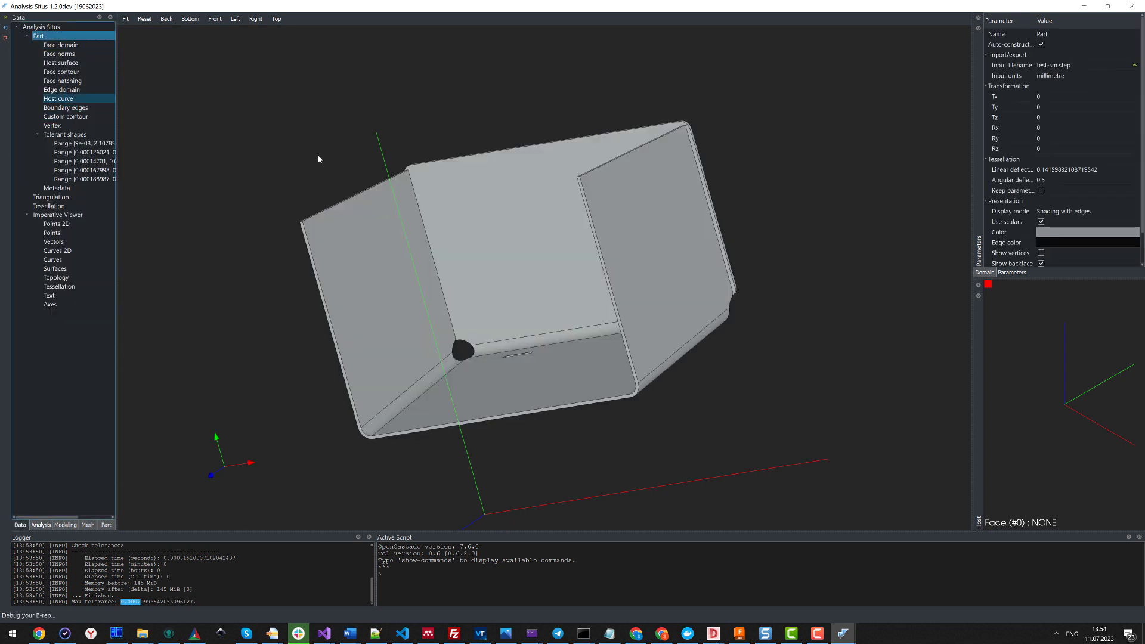
drag(587, 298, 637, 429)
scroll(589, 284, up, 4)
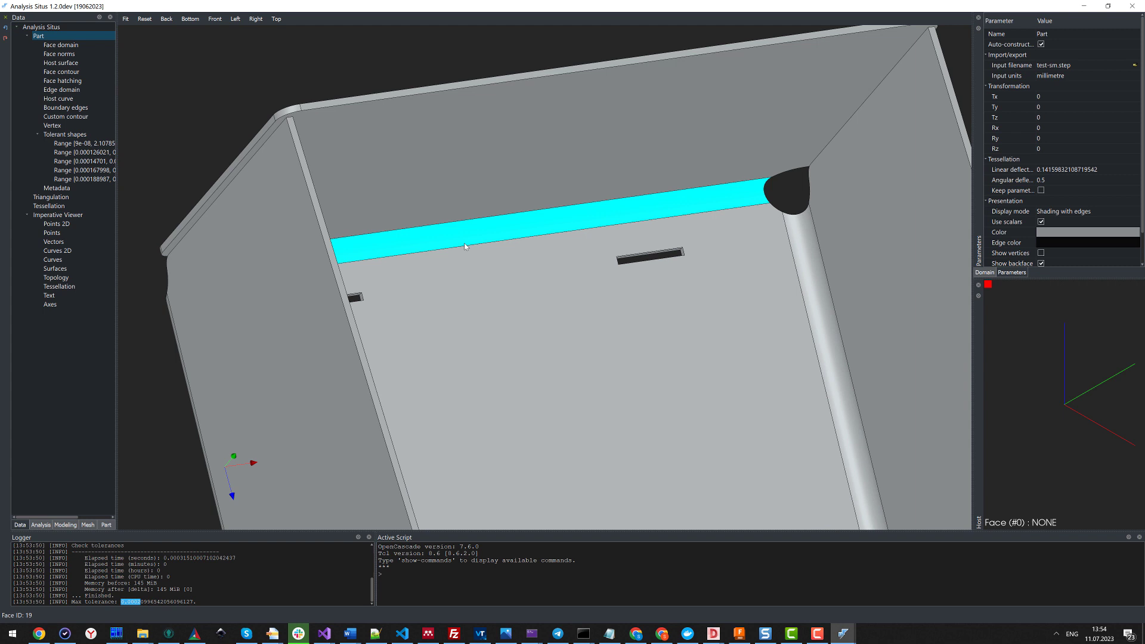
drag(464, 243, 553, 187)
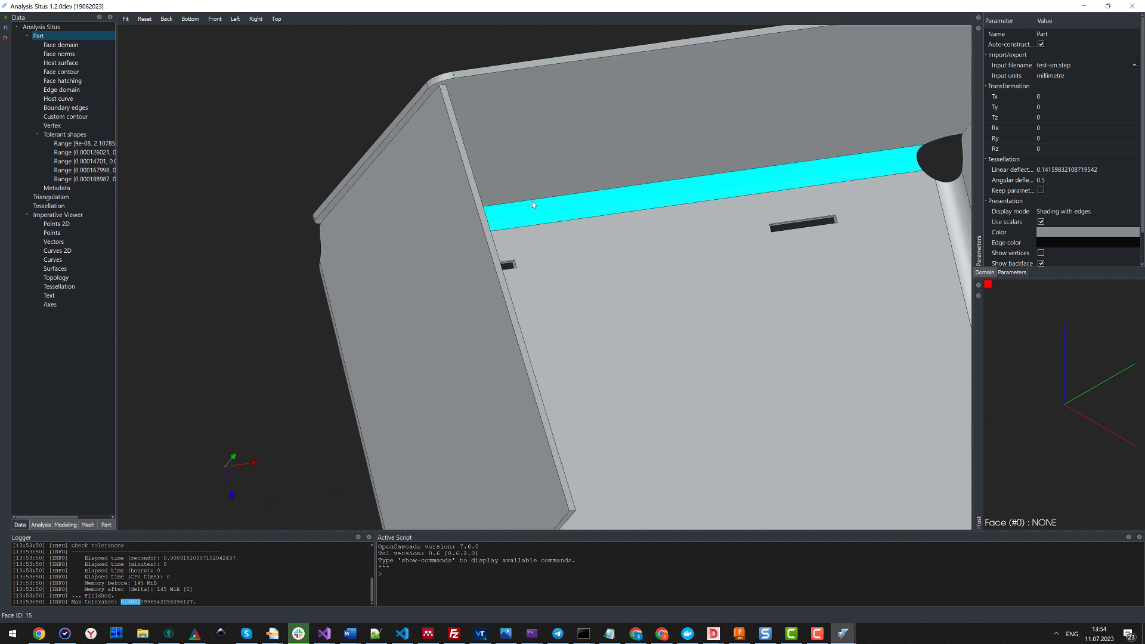
drag(699, 253, 521, 262)
scroll(520, 260, up, 8)
middle_drag(501, 191, 608, 314)
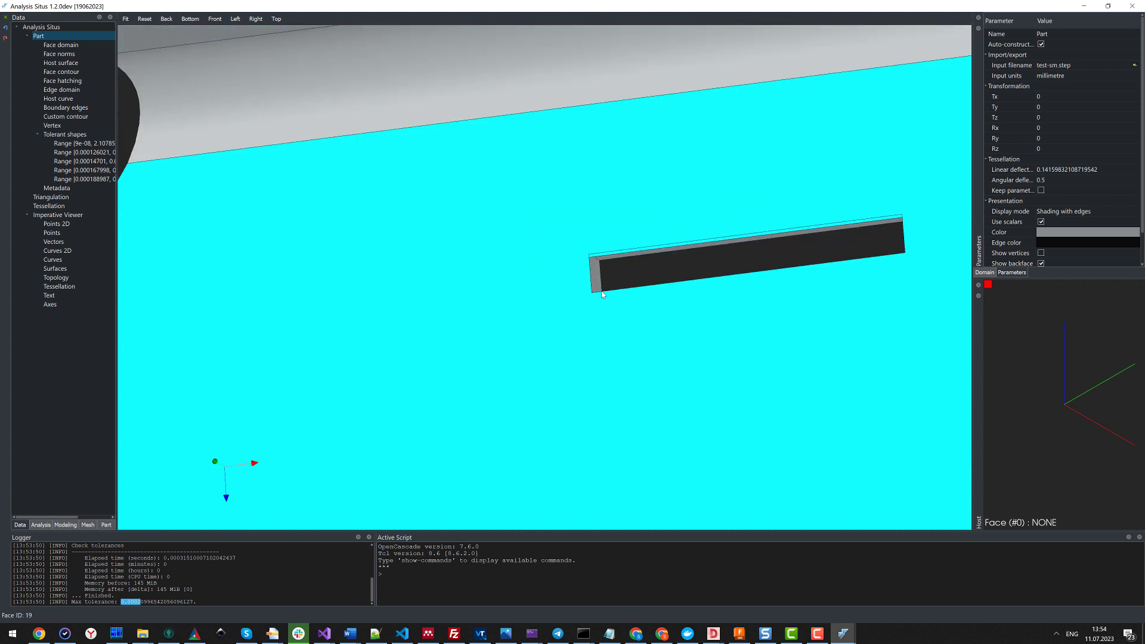
scroll(608, 314, up, 5)
- Make the slot corner the focal point and select the narrow strip face inside the slot
right_click(680, 220)
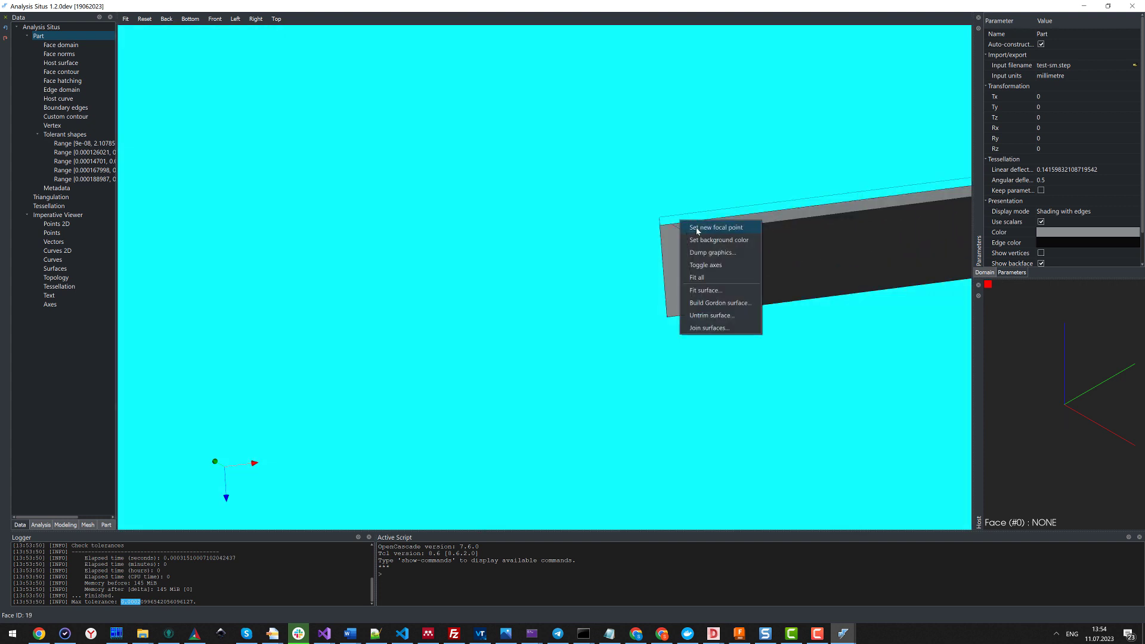
click(696, 230)
drag(710, 238, 271, 221)
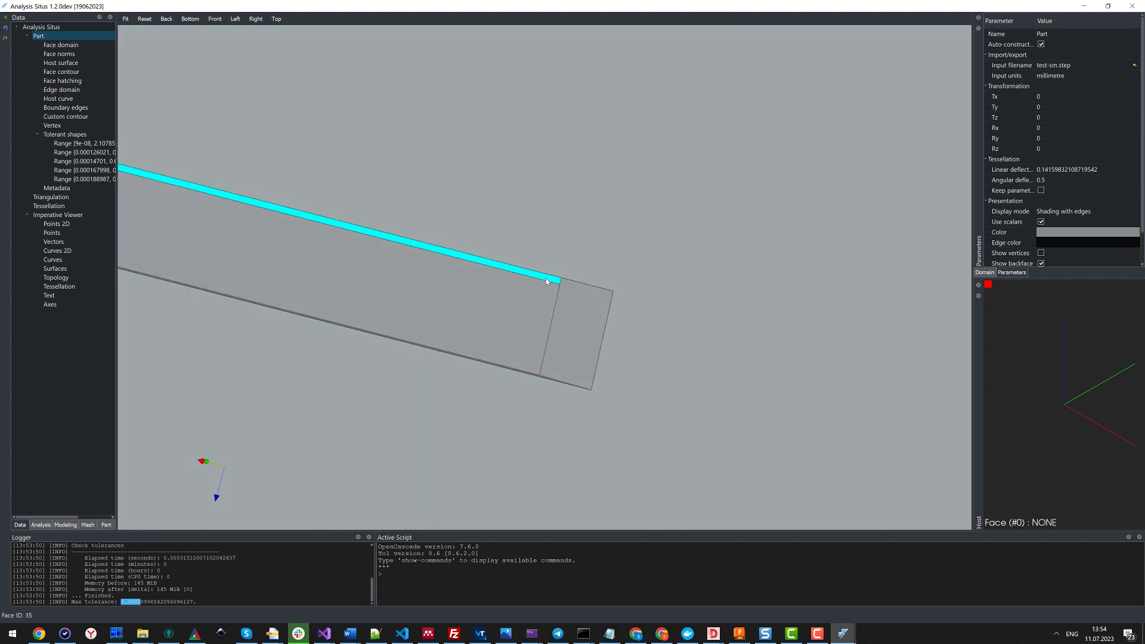
click(547, 276)
scroll(684, 287, down, 2)
drag(684, 284, 747, 321)
scroll(747, 320, down, 5)
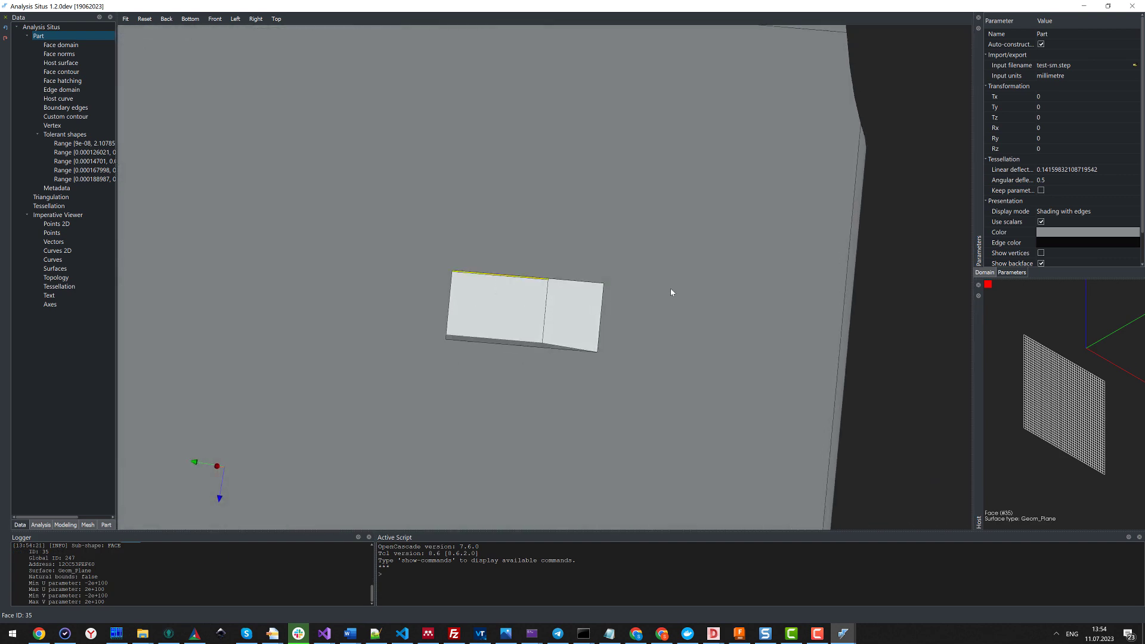
drag(671, 288, 529, 239)
click(40, 525)
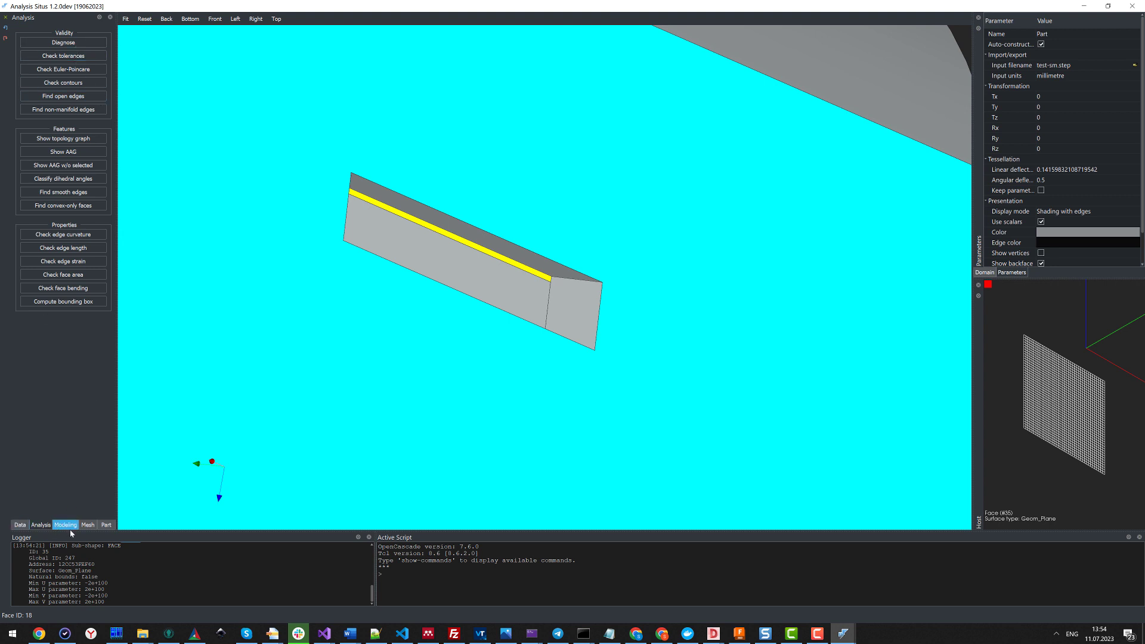
- Delete the selected thin strip face with the Modeling tab's Delete faces
click(66, 525)
click(83, 42)
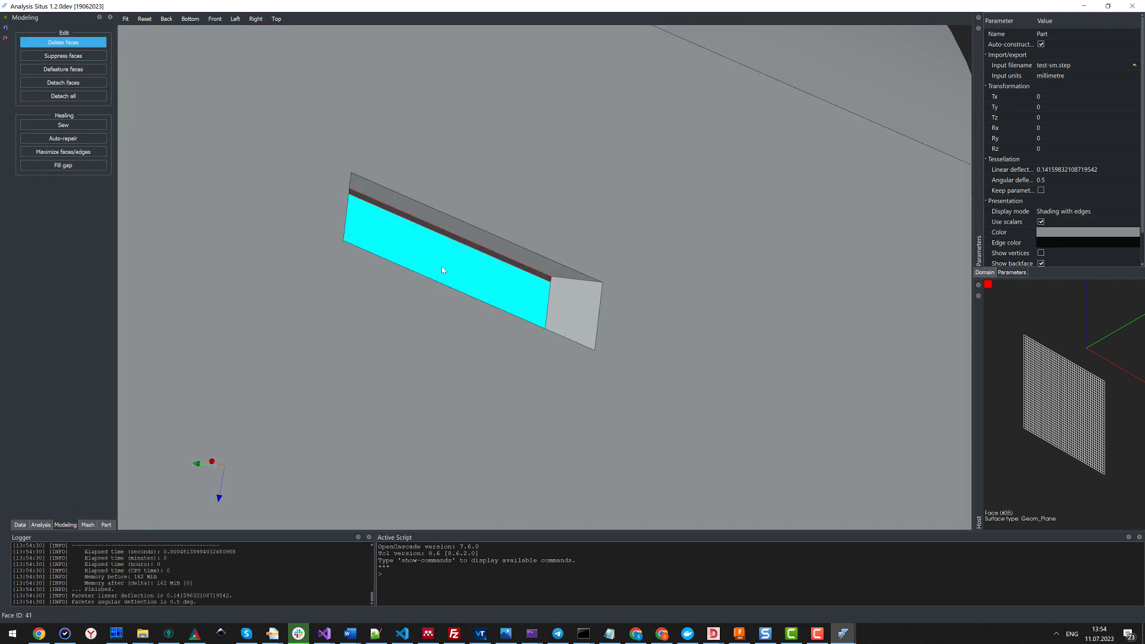
drag(483, 253, 109, 181)
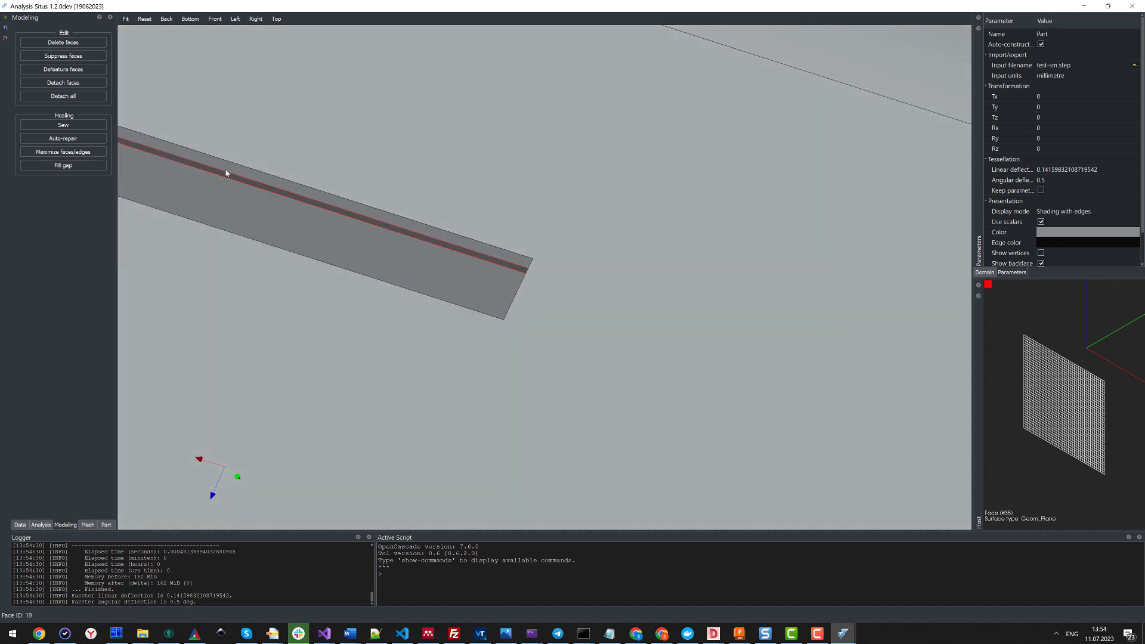
middle_drag(275, 178, 509, 211)
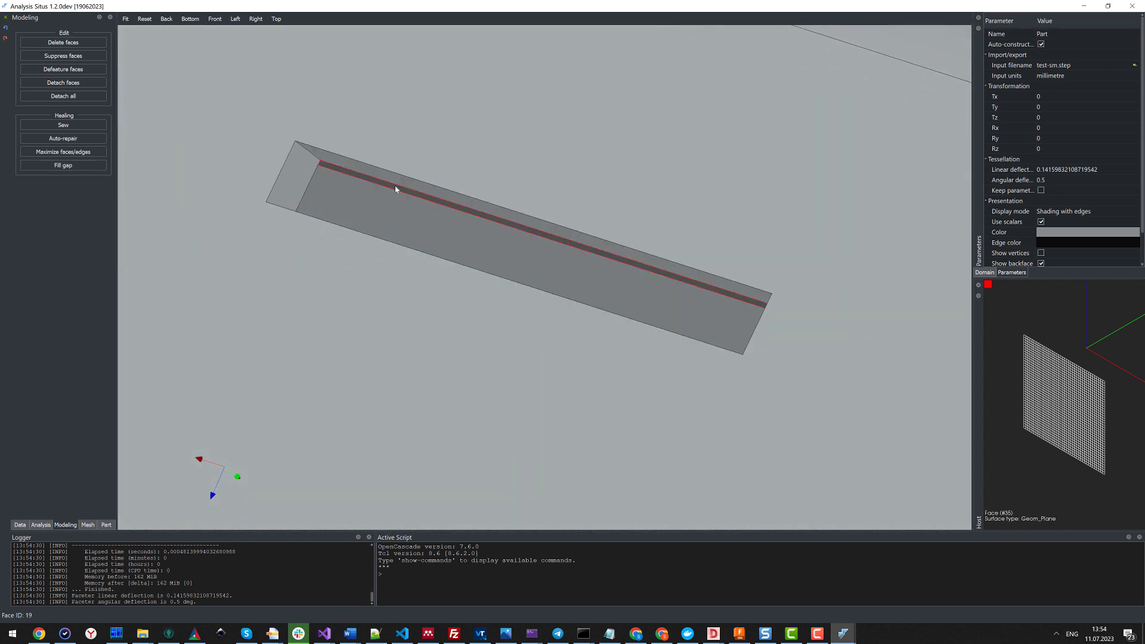
- Delete the floor face beside the slot by mistake, then Undo to restore it
click(395, 189)
scroll(395, 189, down, 5)
scroll(487, 248, up, 5)
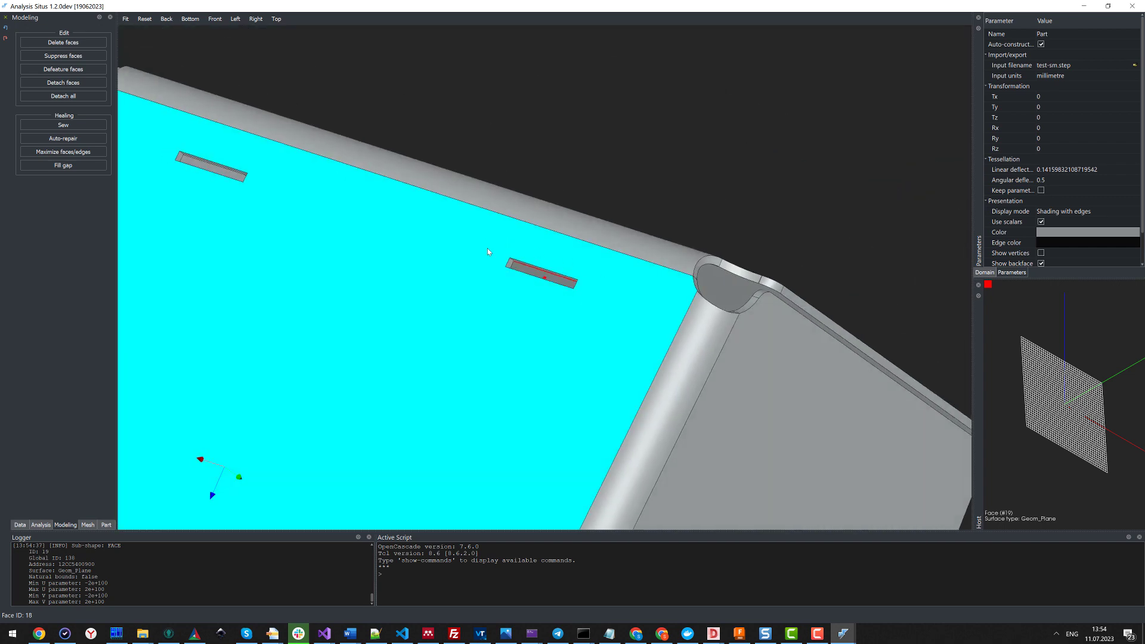
drag(487, 248, 540, 296)
scroll(312, 207, down, 5)
scroll(536, 286, up, 10)
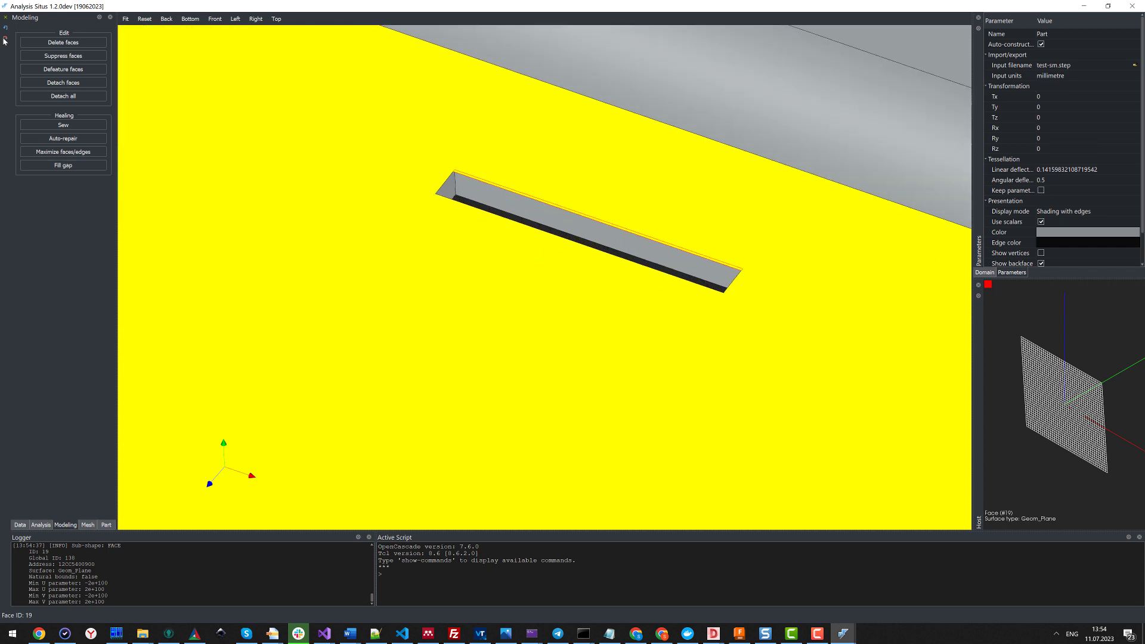
click(63, 43)
scroll(523, 230, down, 5)
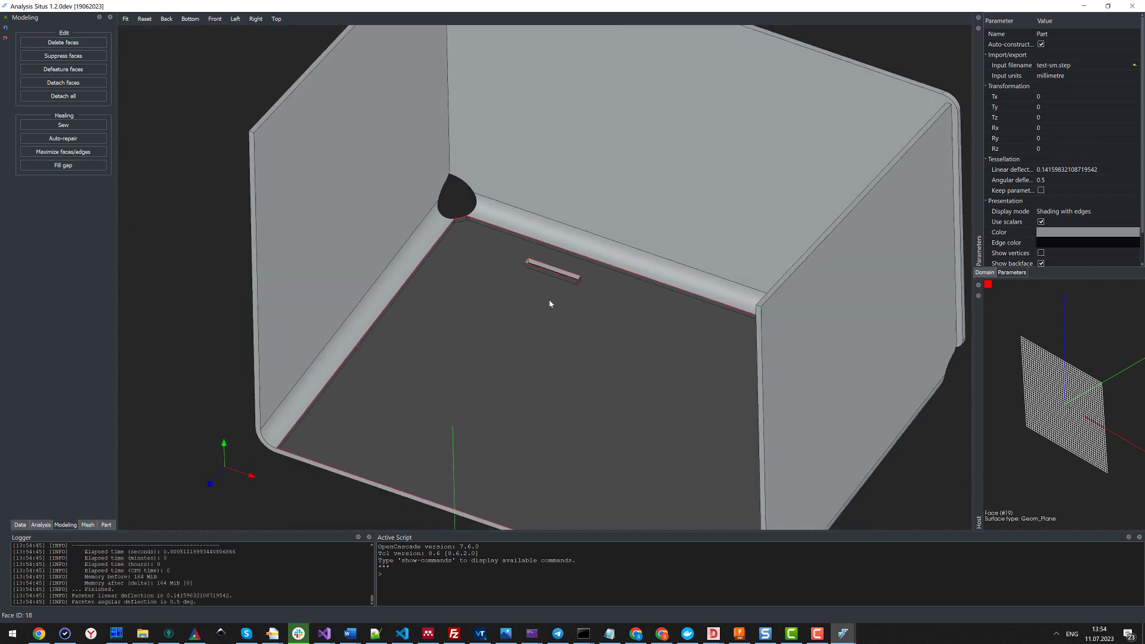
drag(549, 302, 623, 391)
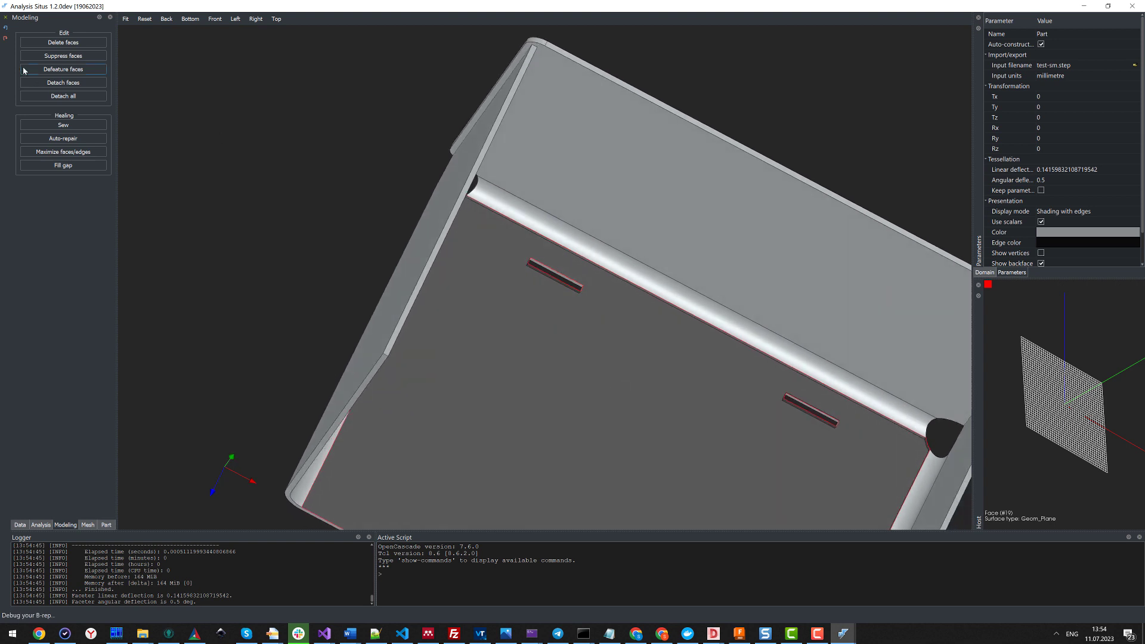
click(5, 29)
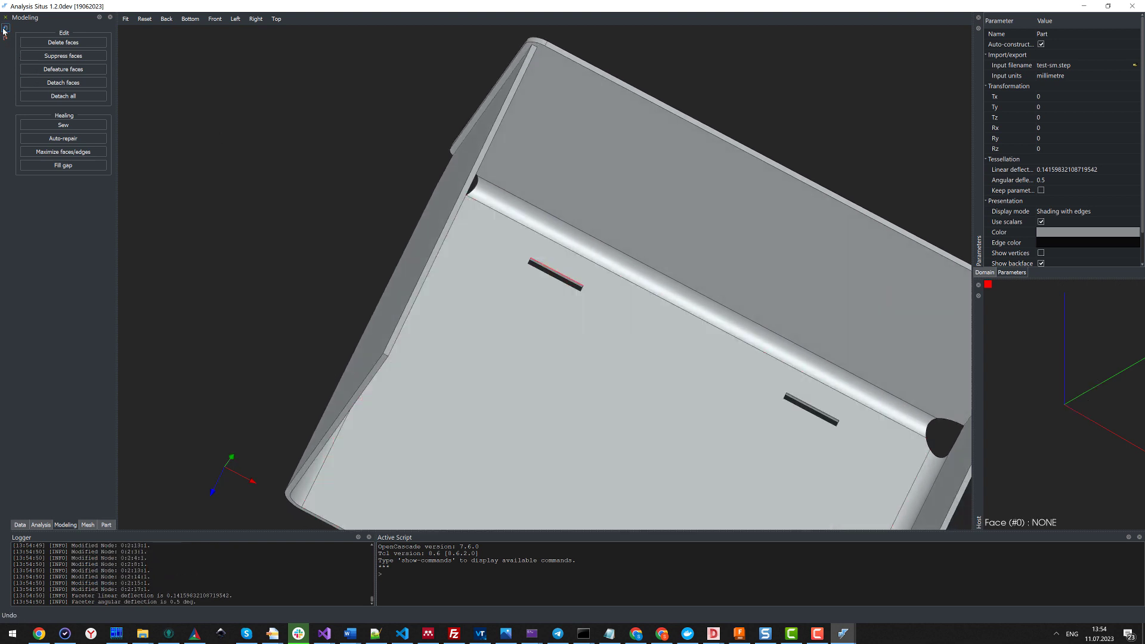
- Zoom out and pan the view toward the other slot
scroll(536, 248, up, 6)
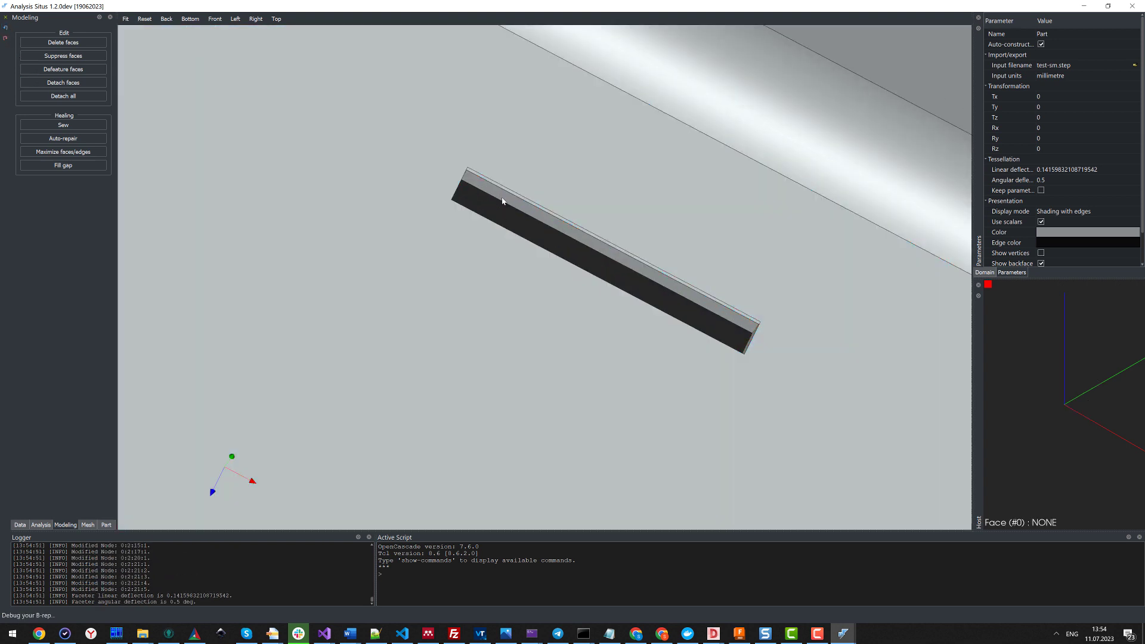
middle_drag(499, 225, 251, 149)
middle_drag(792, 317, 382, 155)
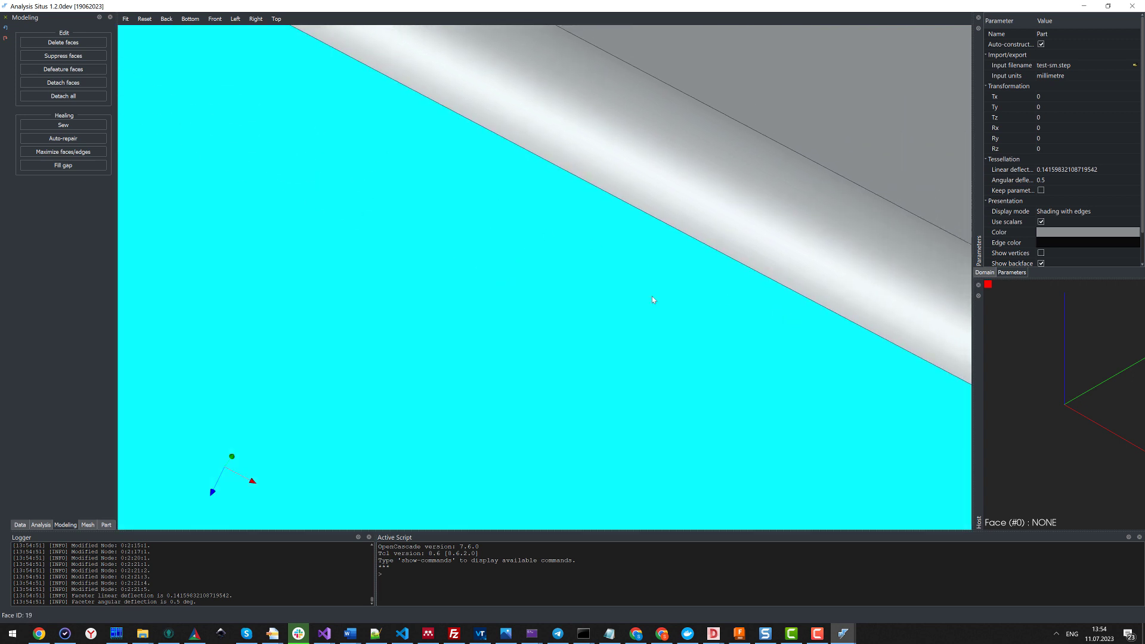
middle_drag(763, 377, 430, 192)
drag(431, 192, 334, 129)
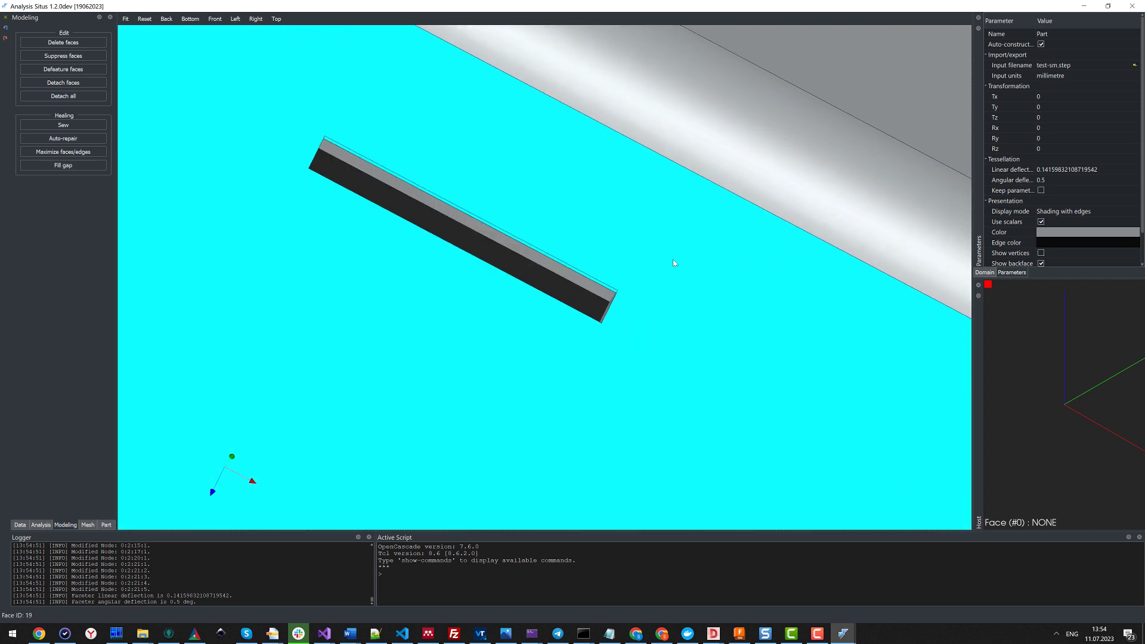
scroll(260, 276, down, 5)
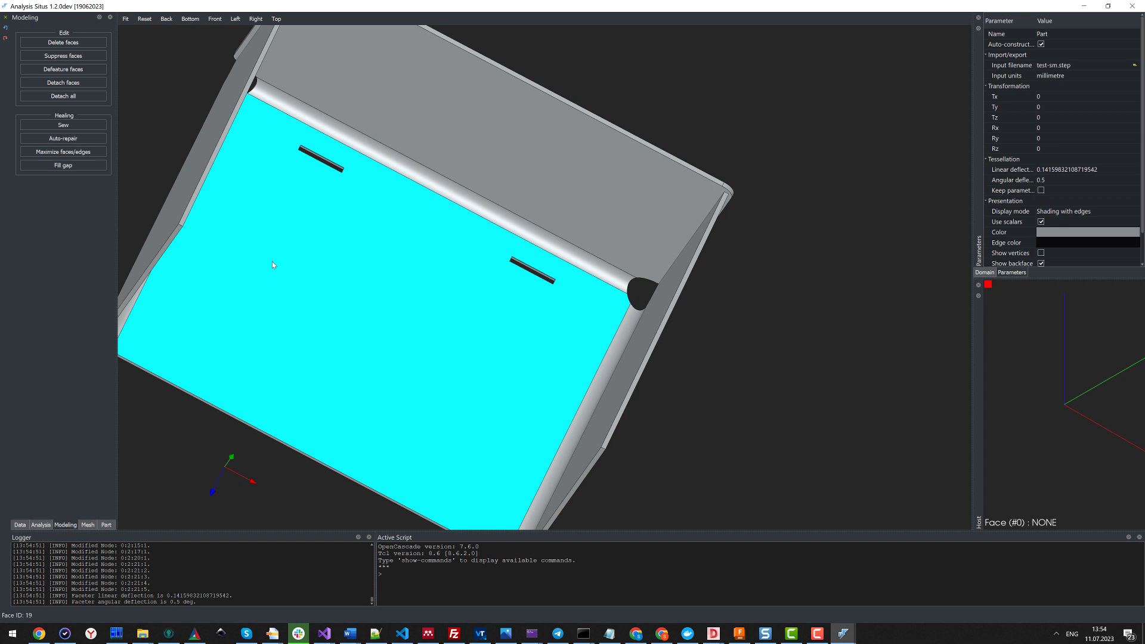
- Orbit the part and zoom in close on a slot in the top face
drag(272, 264, 587, 233)
scroll(519, 305, up, 5)
scroll(519, 302, up, 3)
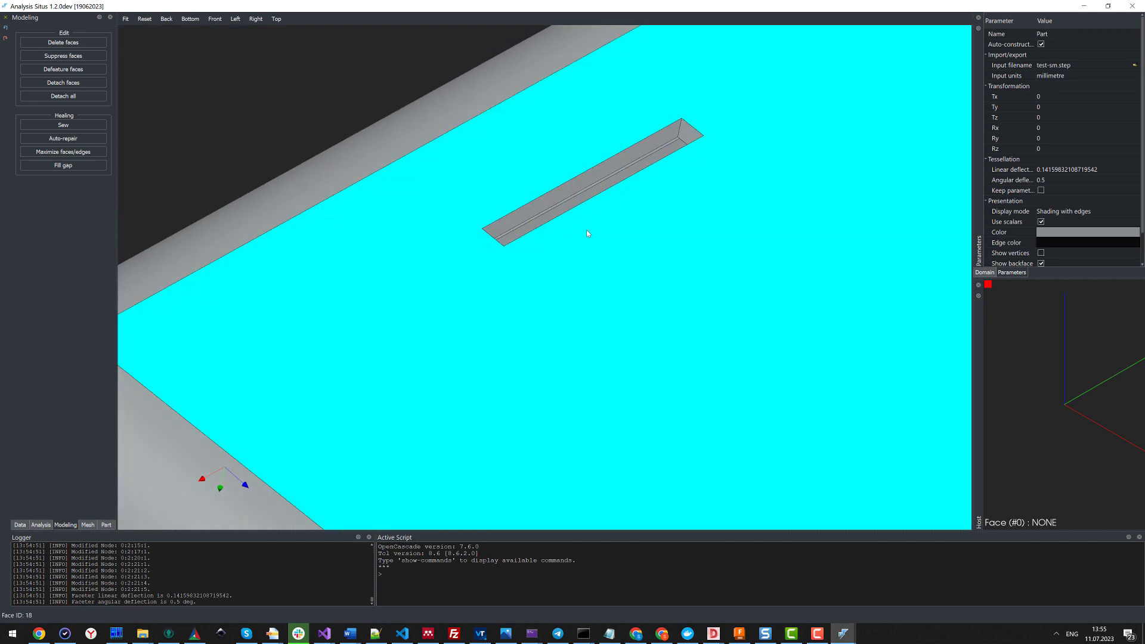
scroll(587, 233, down, 9)
drag(754, 403, 779, 383)
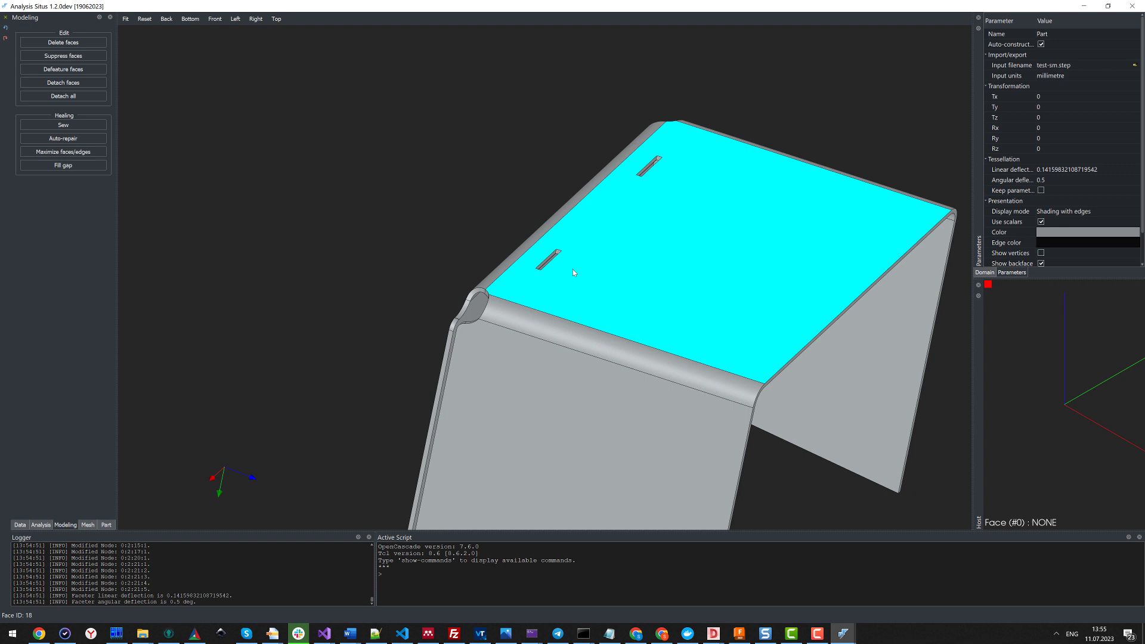
scroll(523, 267, up, 2)
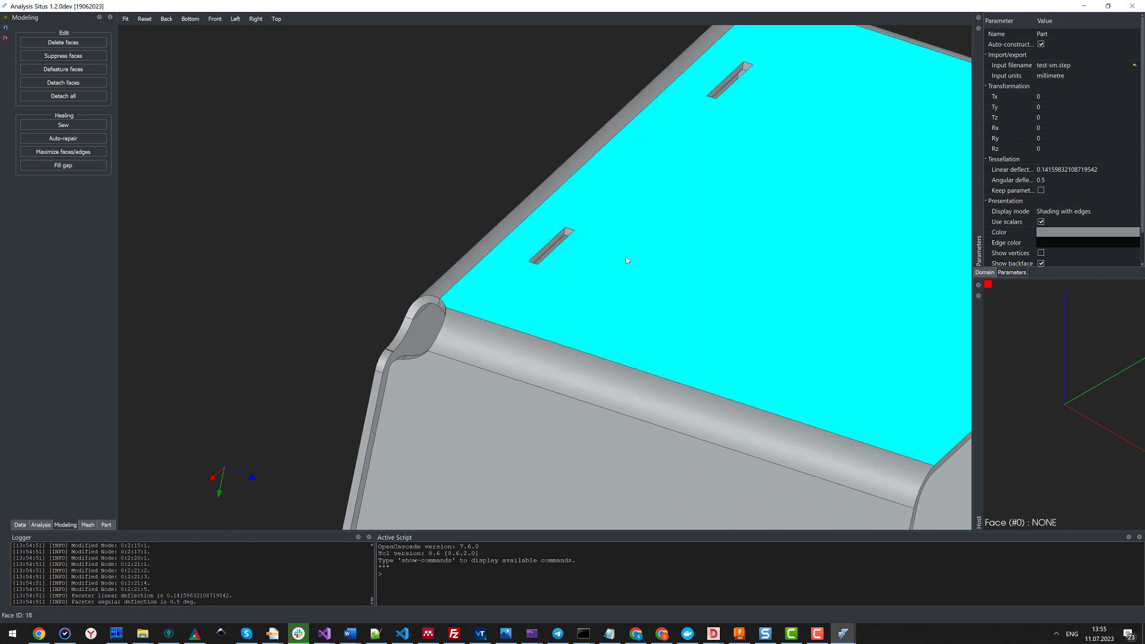
scroll(625, 256, up, 5)
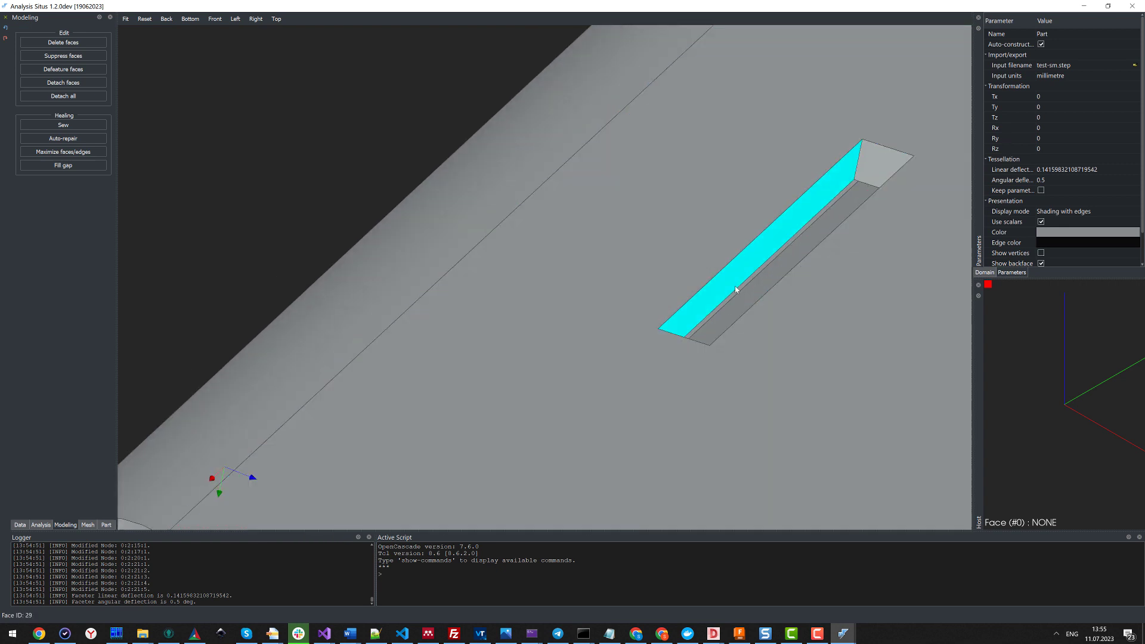
- Check the dihedral angle between one slot wall and the top face (86°)
click(738, 278)
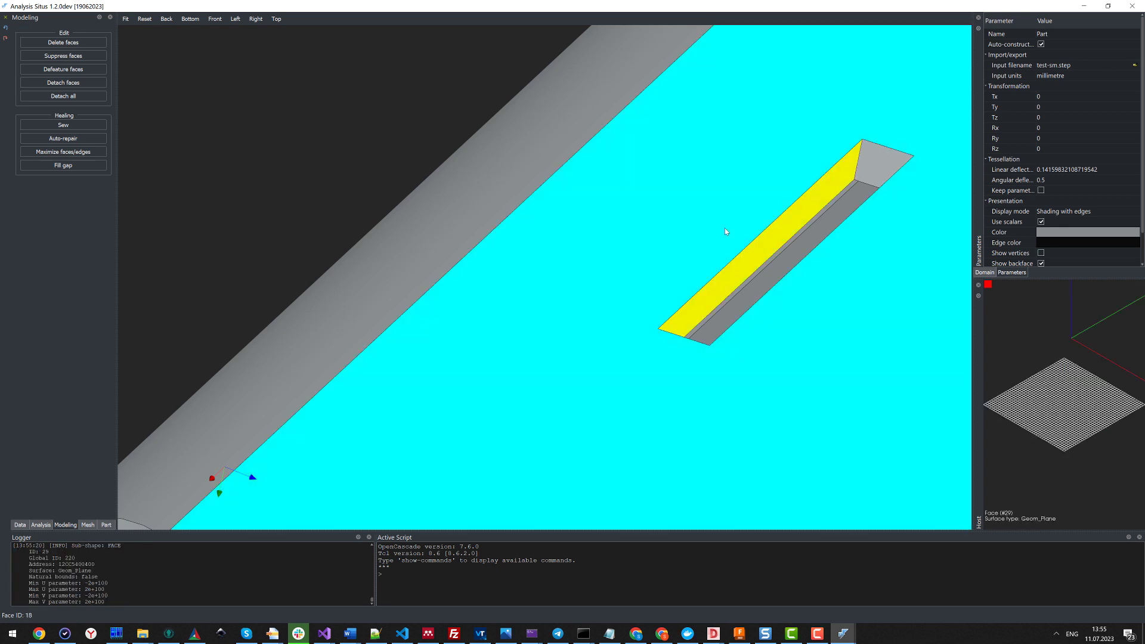
shift+click(724, 227)
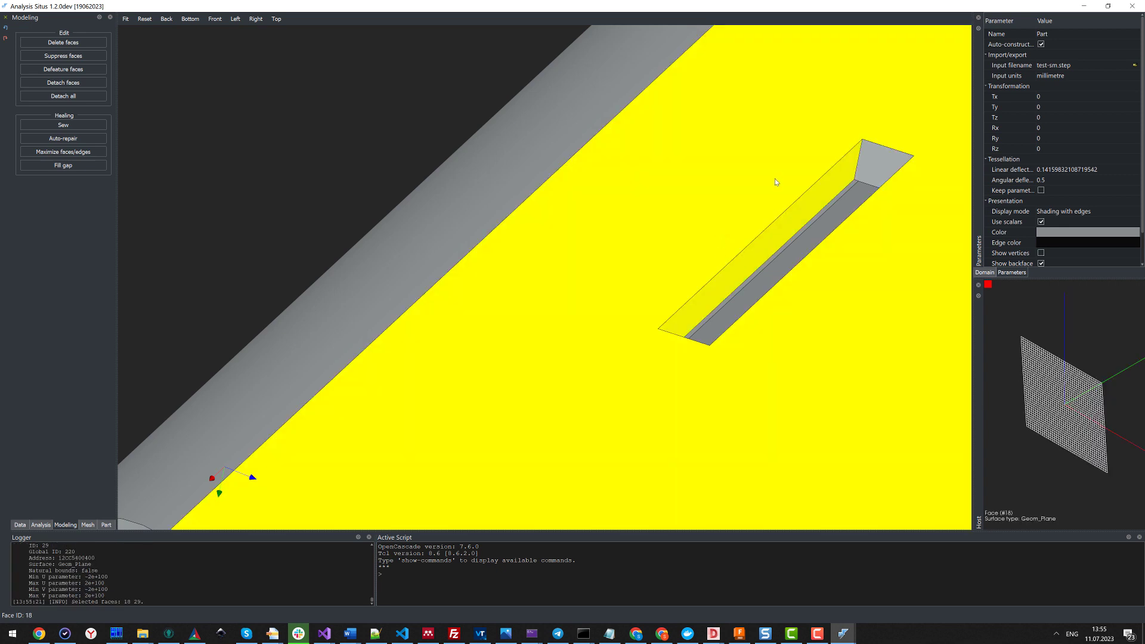
right_drag(784, 194, 866, 176)
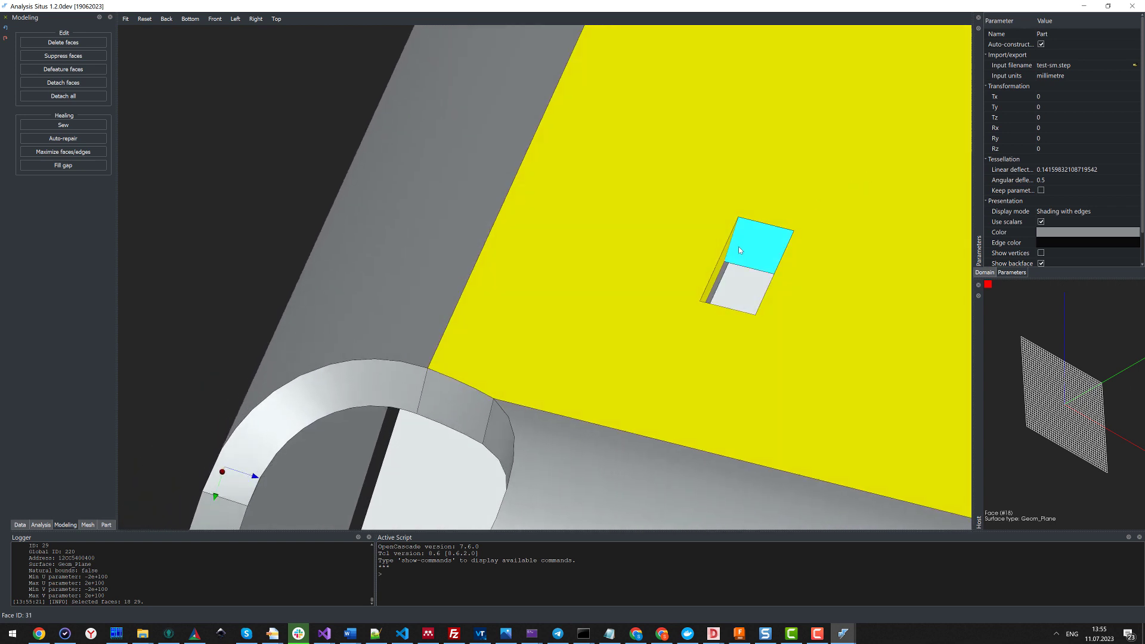
right_click(715, 235)
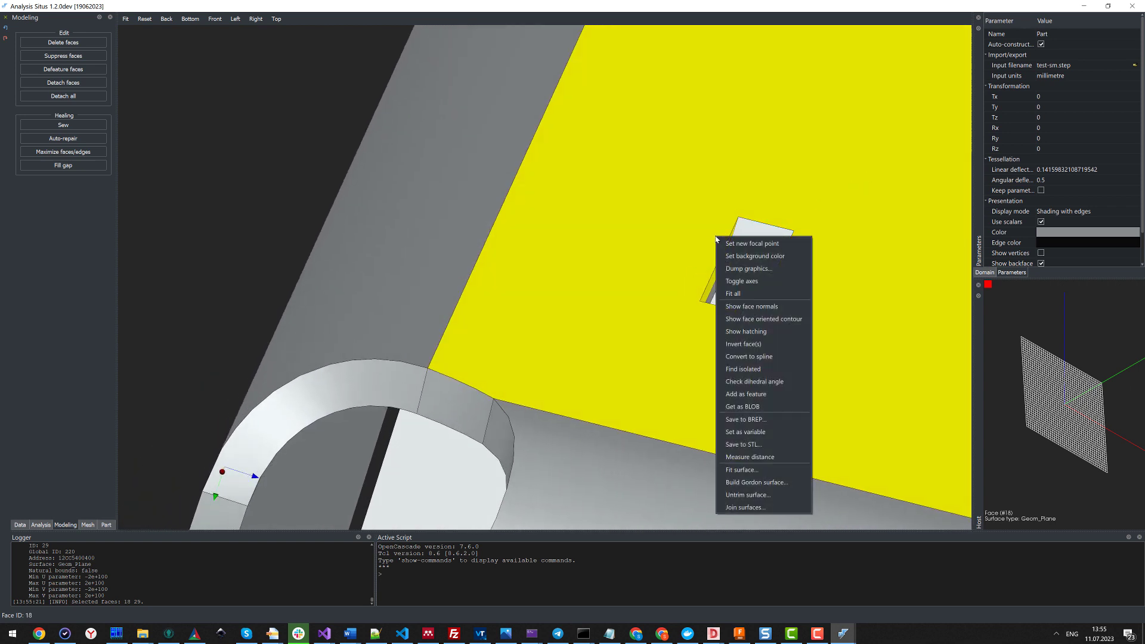
click(756, 381)
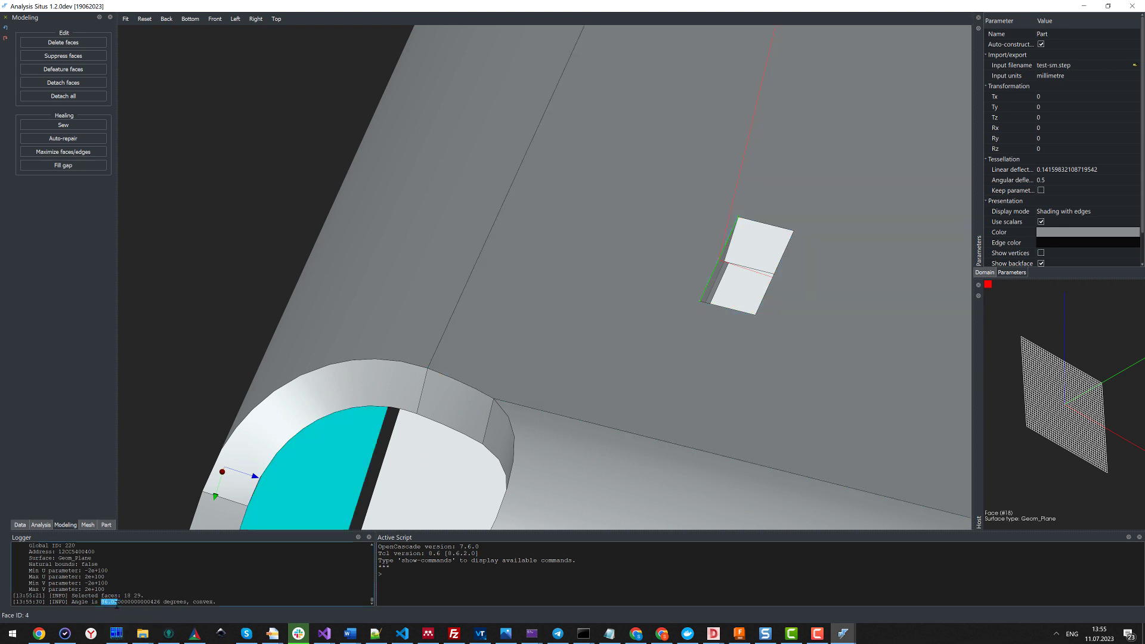
- Select the slot's opposite side wall together with the top face
drag(780, 302, 750, 257)
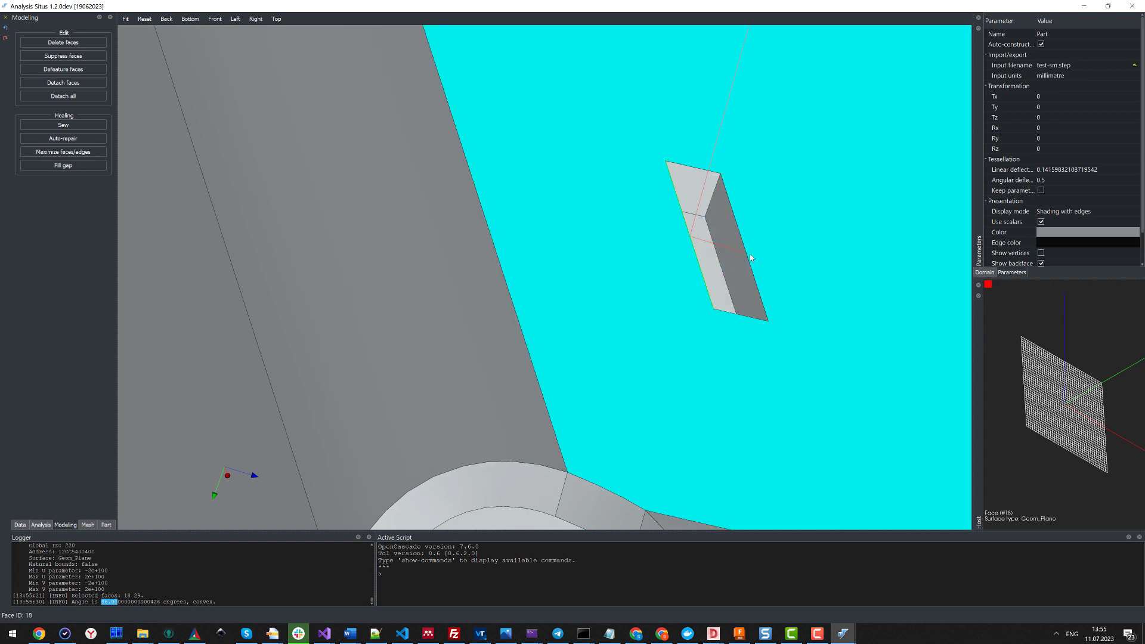
click(734, 249)
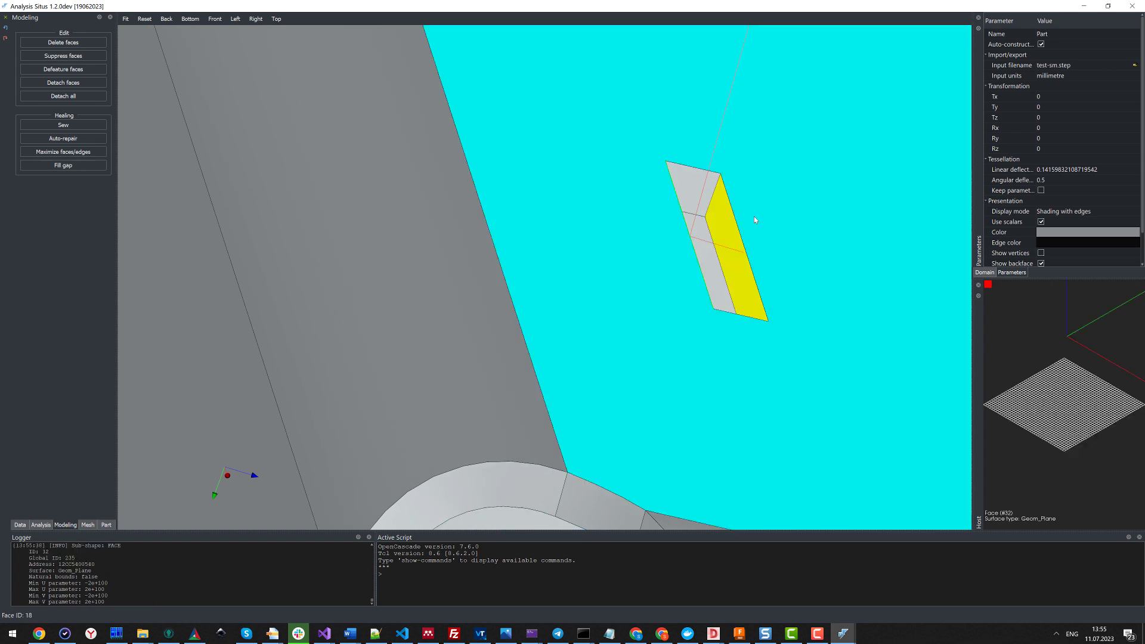
shift+click(755, 220)
right_click(754, 219)
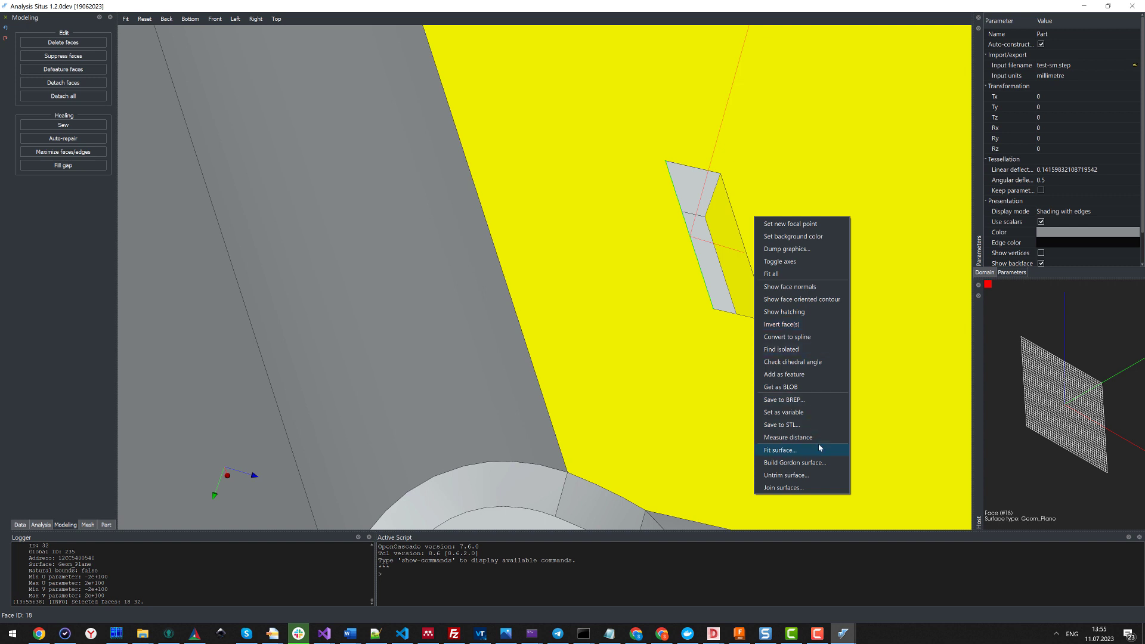
- Check the dihedral angle between the opposite slot wall and top face (about 94°)
click(817, 364)
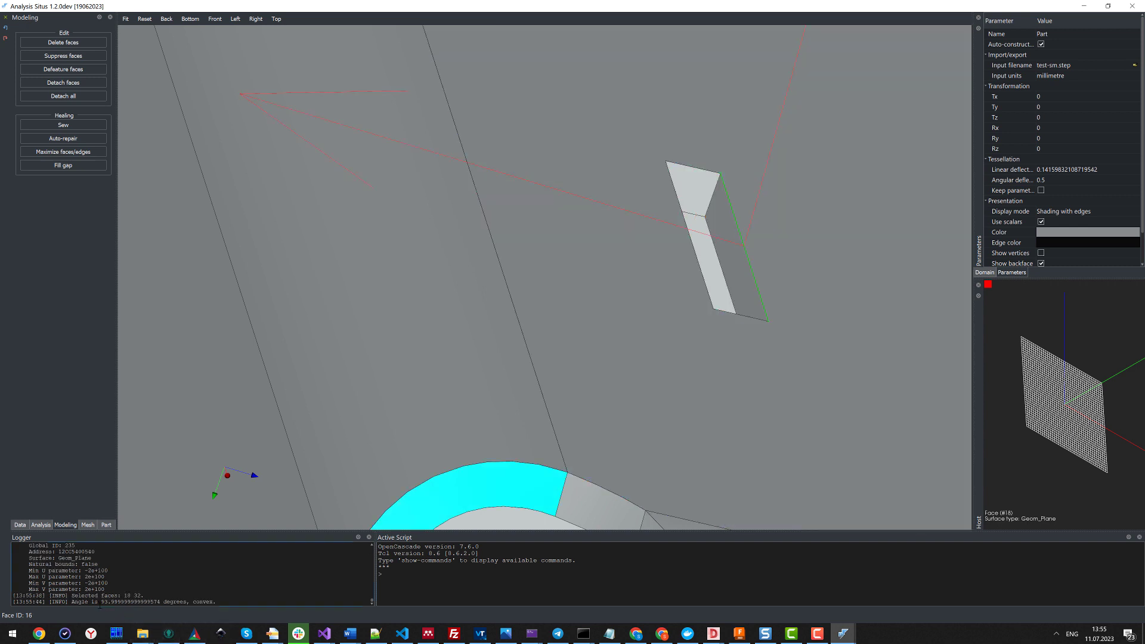
scroll(152, 511, down, 10)
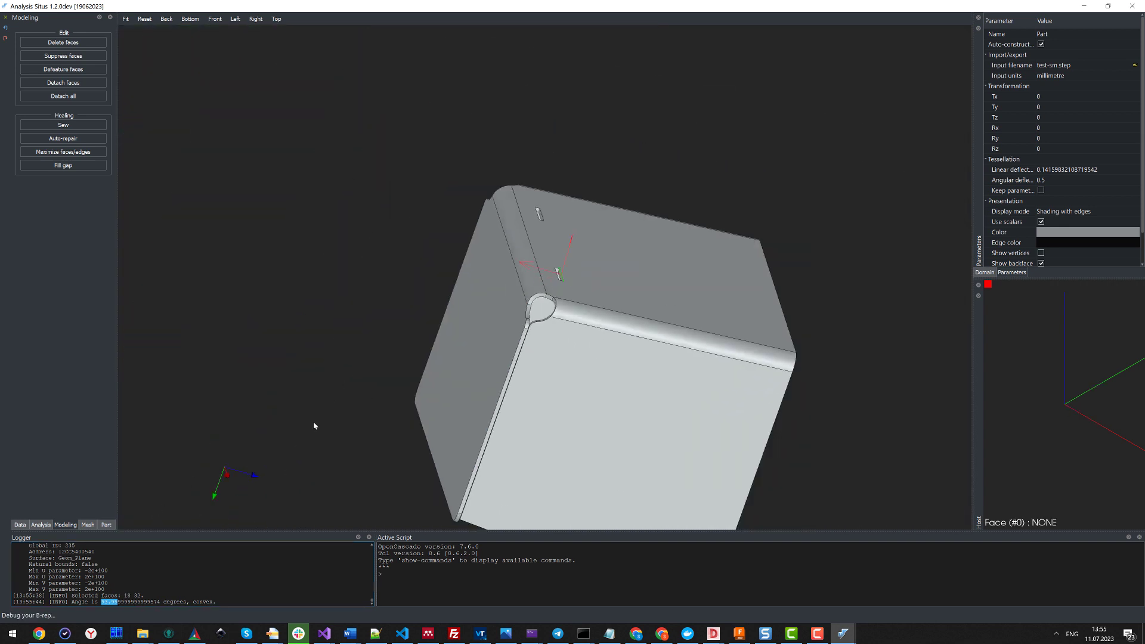
drag(241, 461, 741, 399)
scroll(669, 377, up, 7)
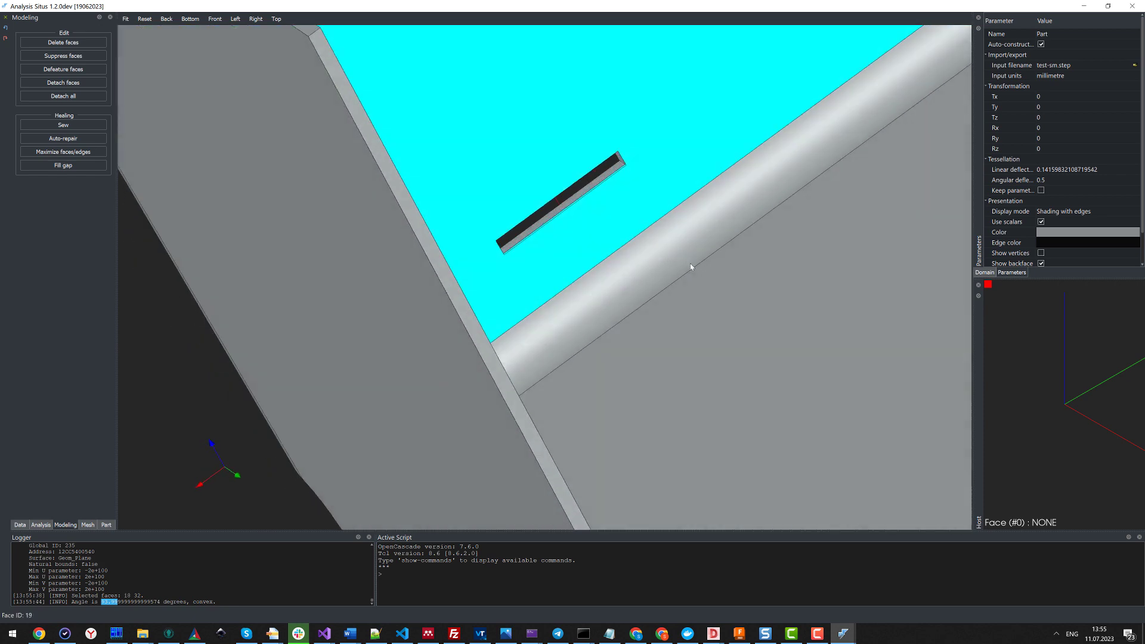
drag(689, 264, 751, 557)
- Orbit, zoom and pan along the slot to show its opposite wall
scroll(574, 284, down, 5)
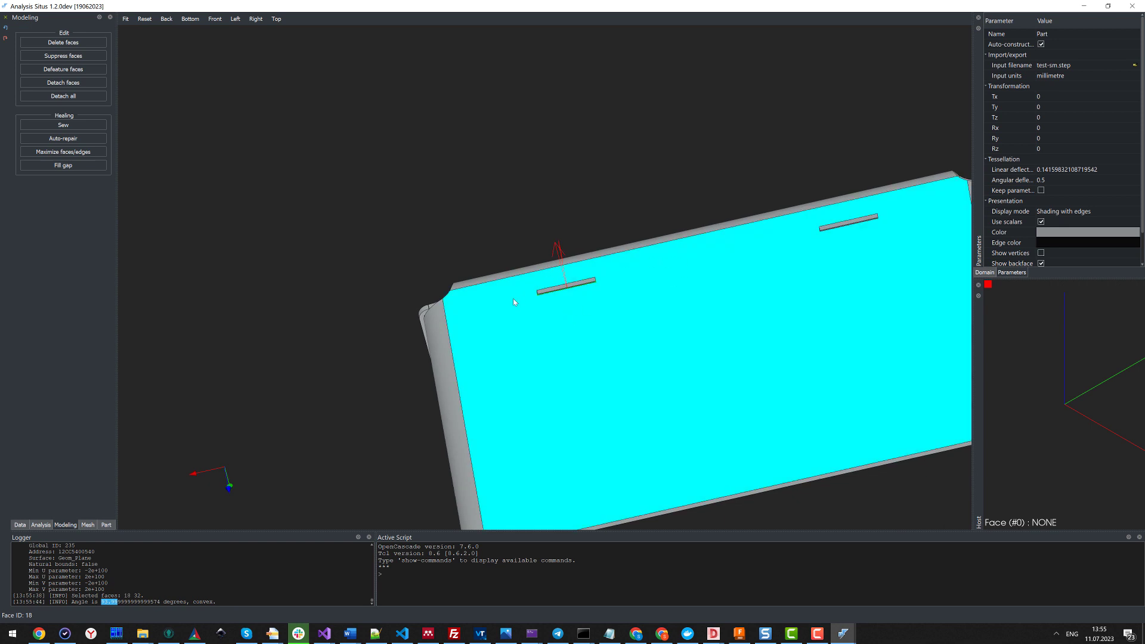
drag(686, 300, 407, 278)
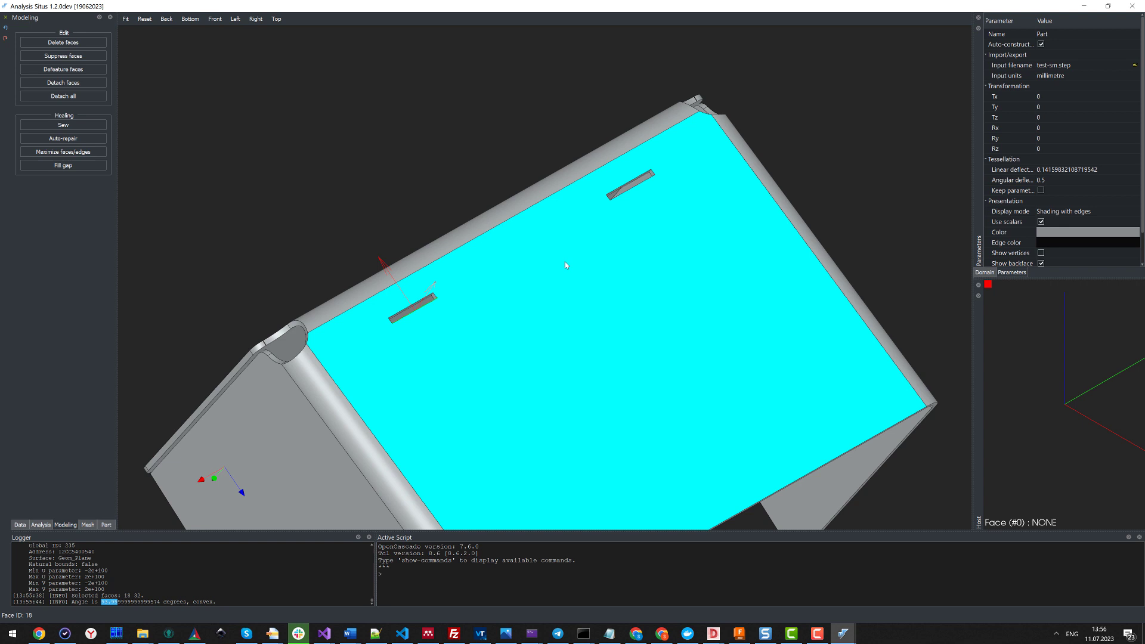
drag(497, 285, 634, 302)
scroll(603, 320, up, 4)
middle_drag(495, 348, 636, 255)
scroll(608, 269, up, 4)
scroll(608, 270, up, 4)
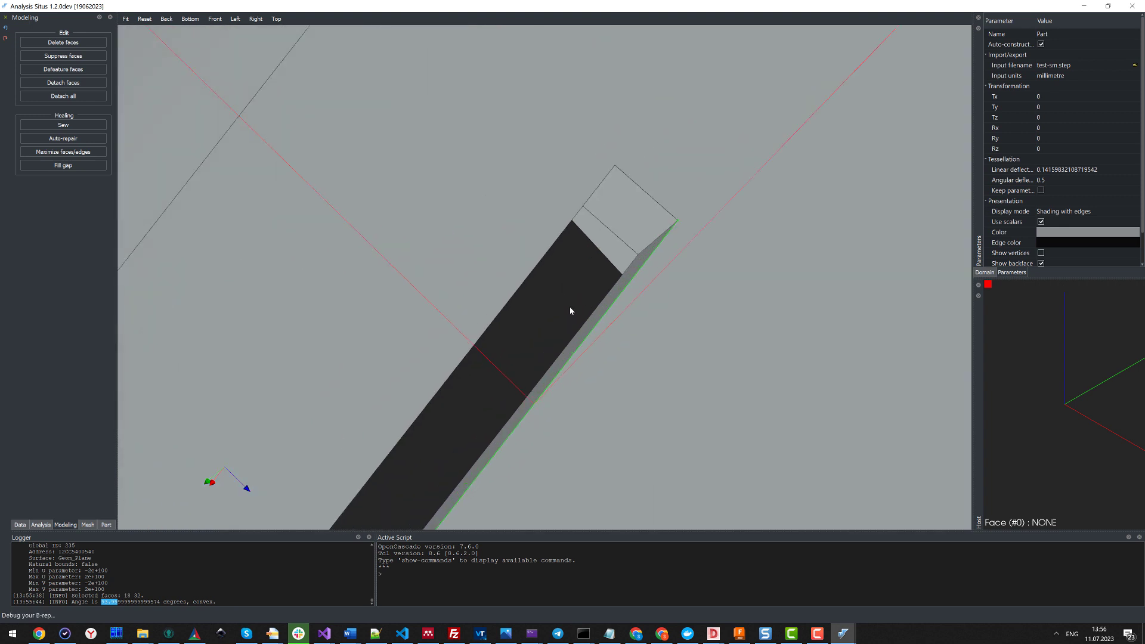
drag(490, 319, 446, 302)
middle_drag(465, 302, 681, 324)
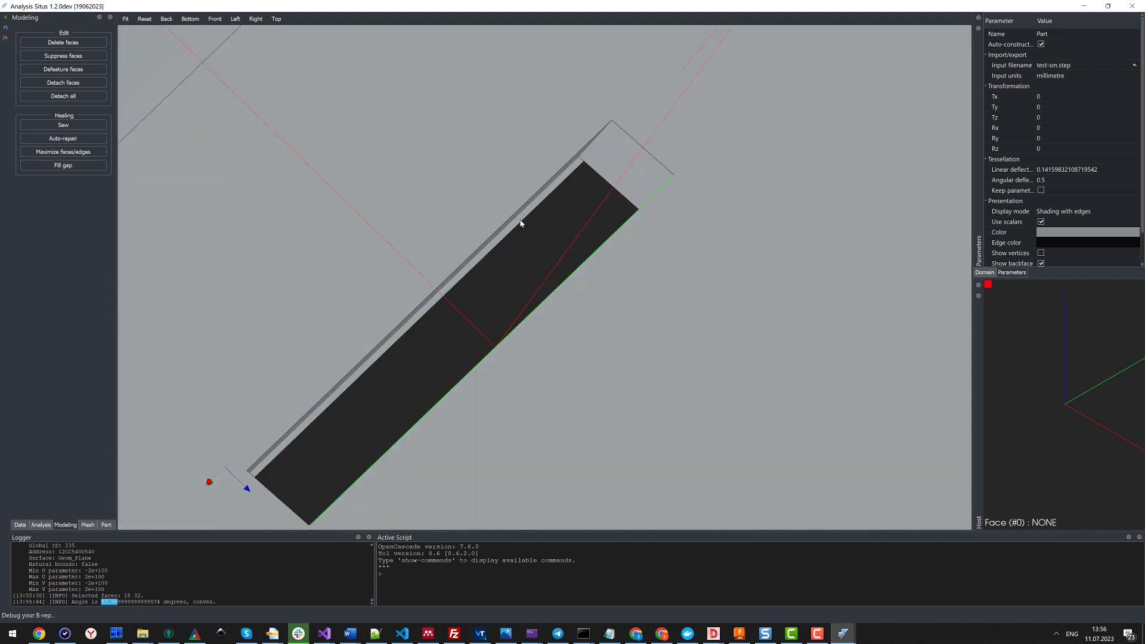
- Turn the box upright facing the viewer, then briefly switch to the Fusion 360 window
scroll(518, 296, down, 6)
drag(599, 335, 645, 349)
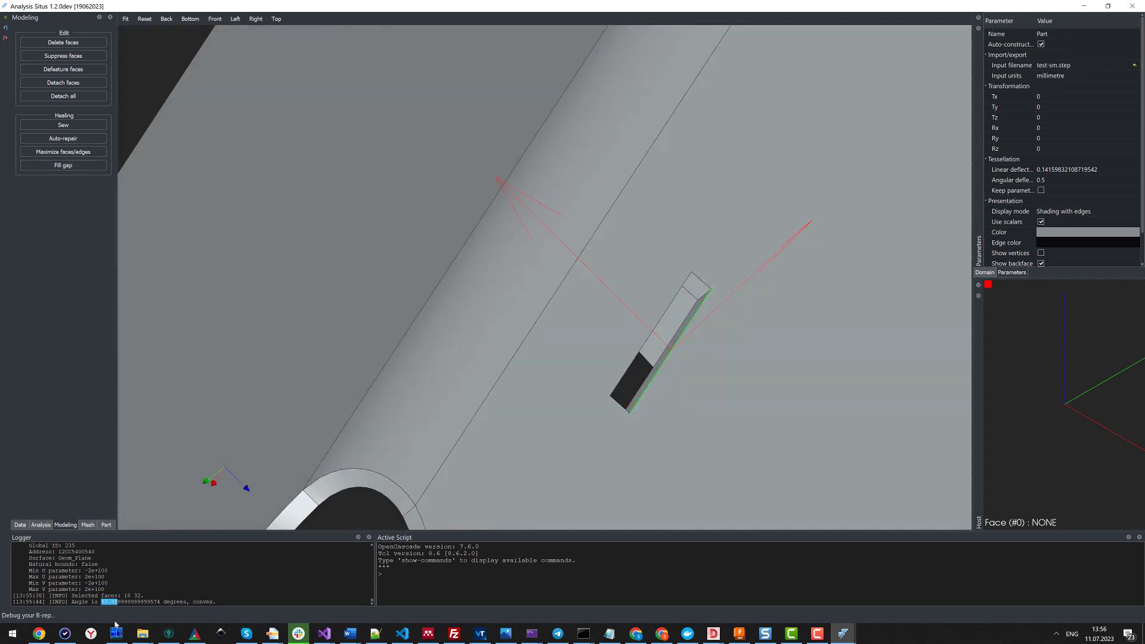
scroll(589, 366, down, 5)
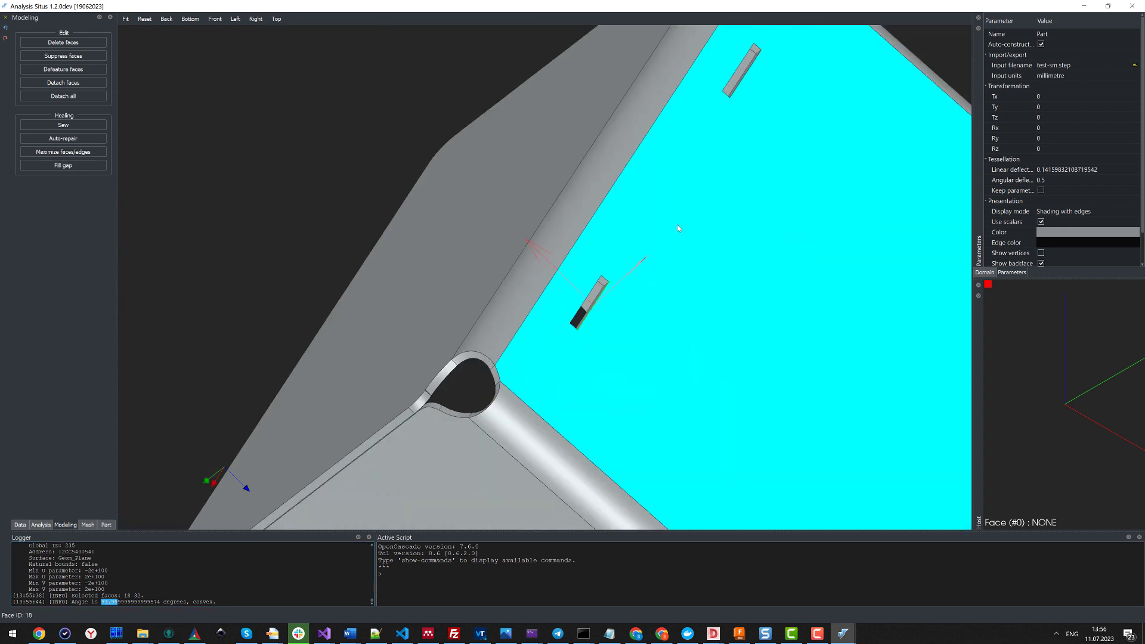
scroll(677, 228, down, 8)
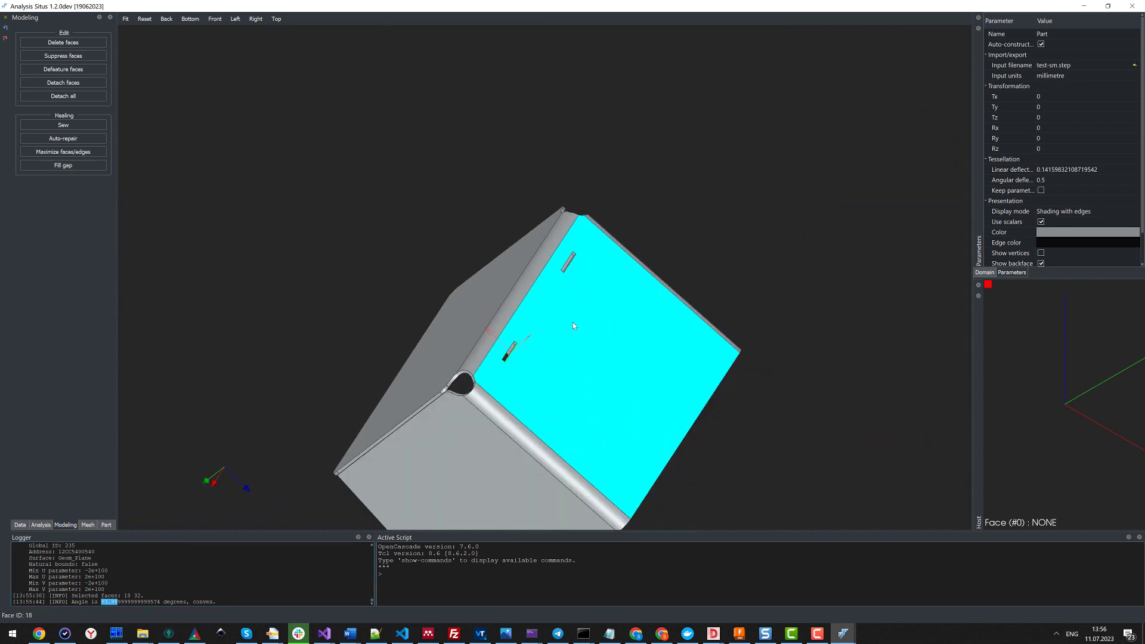
drag(572, 325, 661, 224)
drag(735, 288, 715, 244)
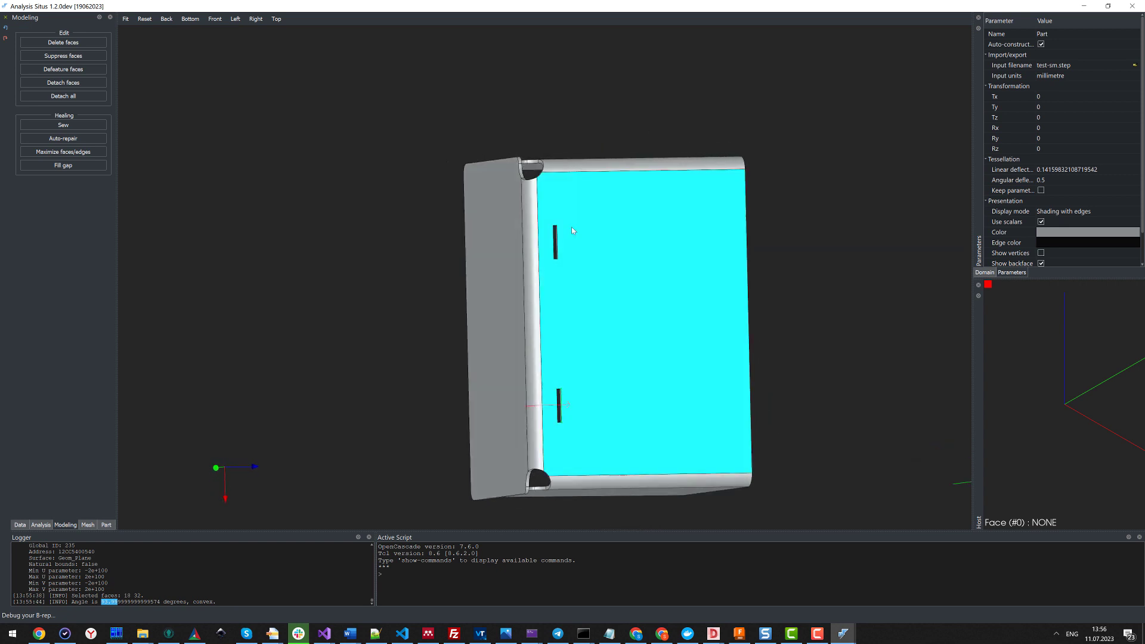
scroll(515, 213, up, 10)
middle_drag(554, 244, 507, 354)
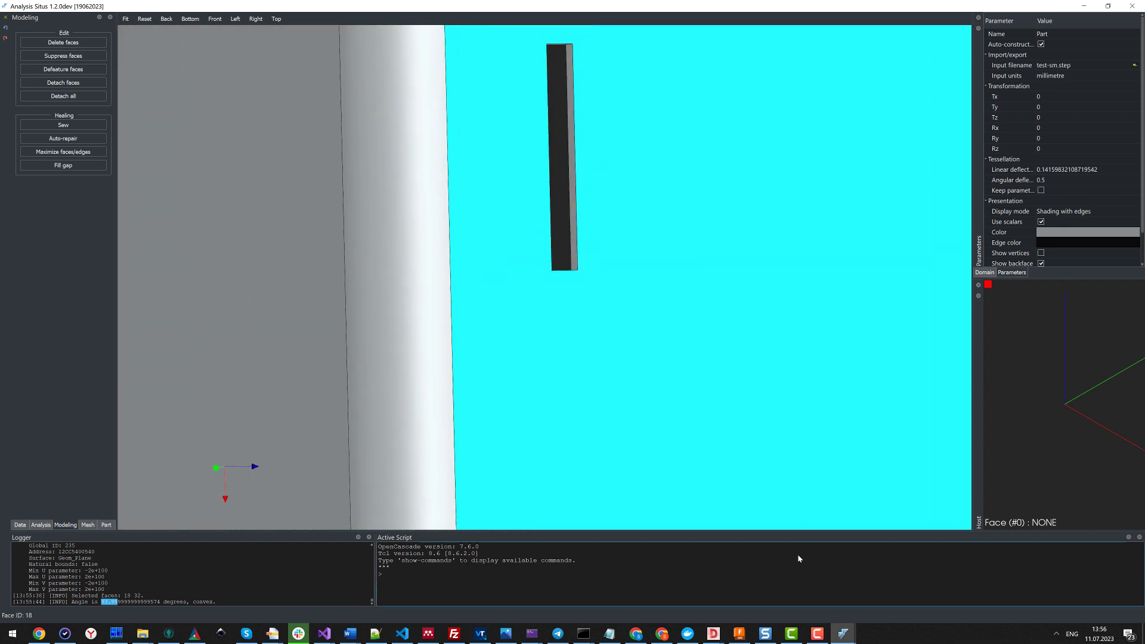
click(742, 637)
drag(622, 149, 702, 148)
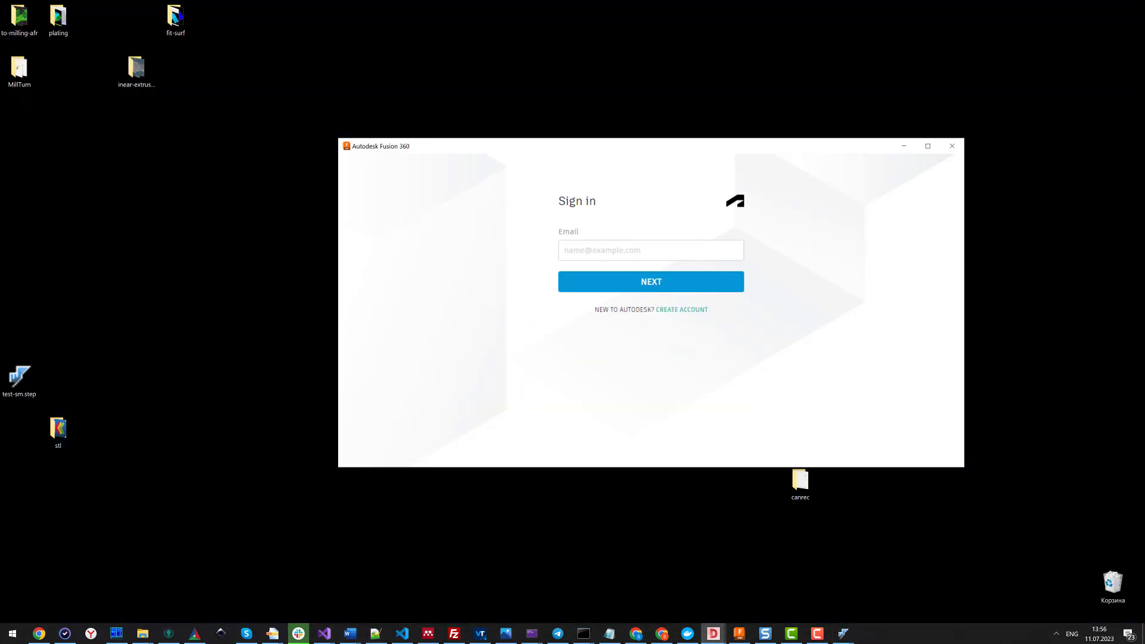
- Return to Analysis Situs and orbit to an oblique view of the whole box
mouse_move(843, 638)
click(898, 587)
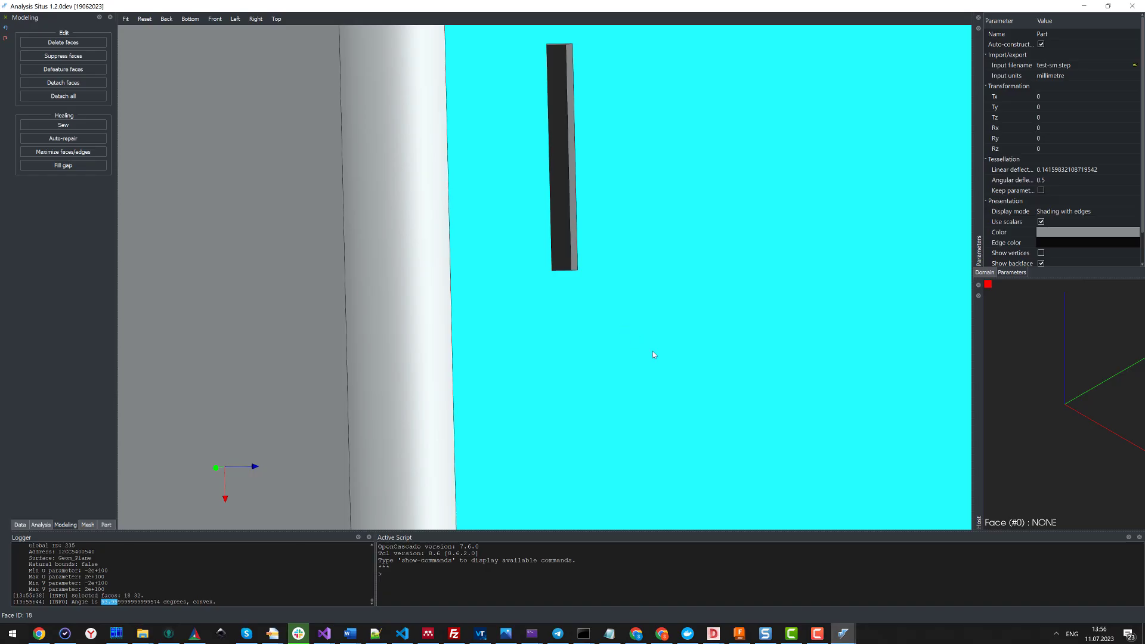
scroll(631, 271, down, 3)
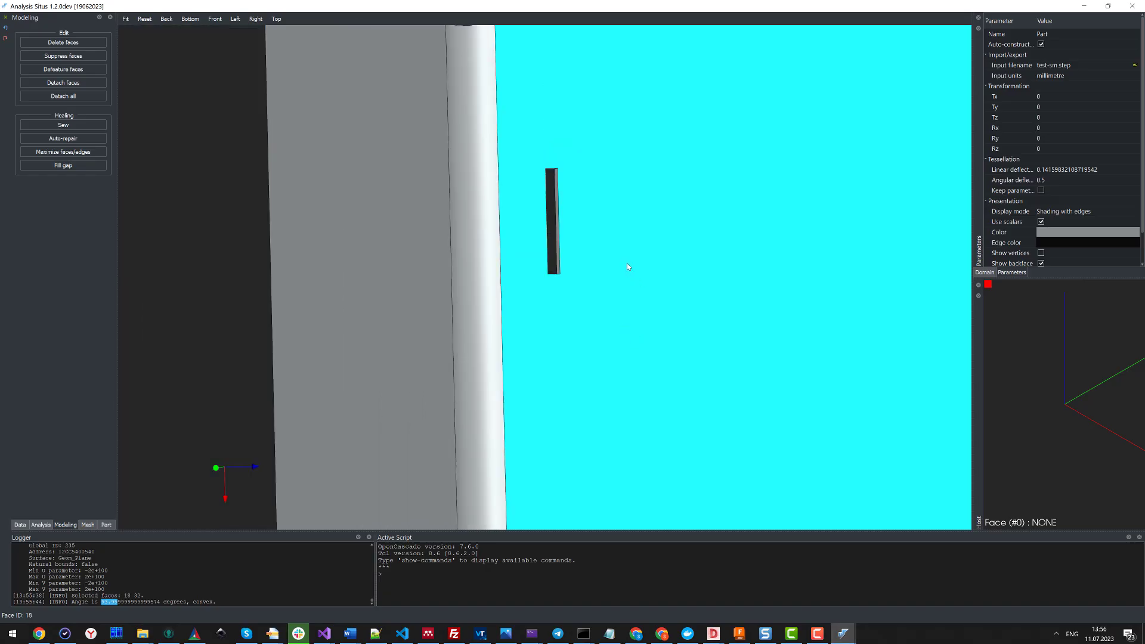
scroll(506, 176, down, 3)
drag(506, 176, 528, 217)
scroll(577, 378, up, 5)
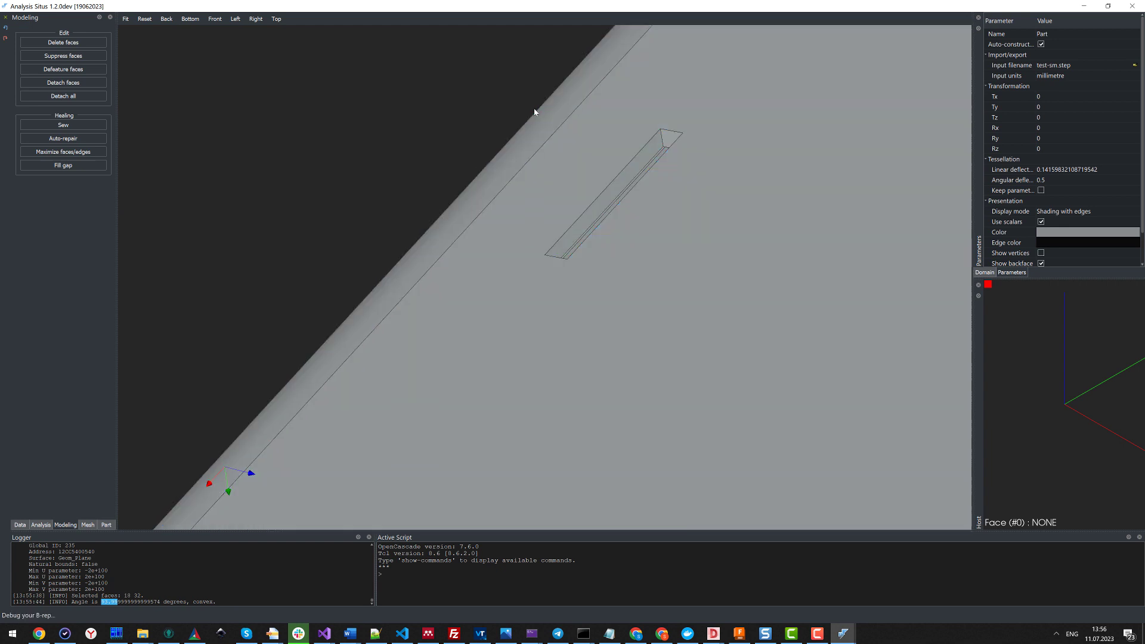
scroll(531, 99, up, 3)
- Rotate the view to look along the slot and select the slot's bottom face
middle_drag(673, 131, 593, 188)
drag(594, 188, 679, 212)
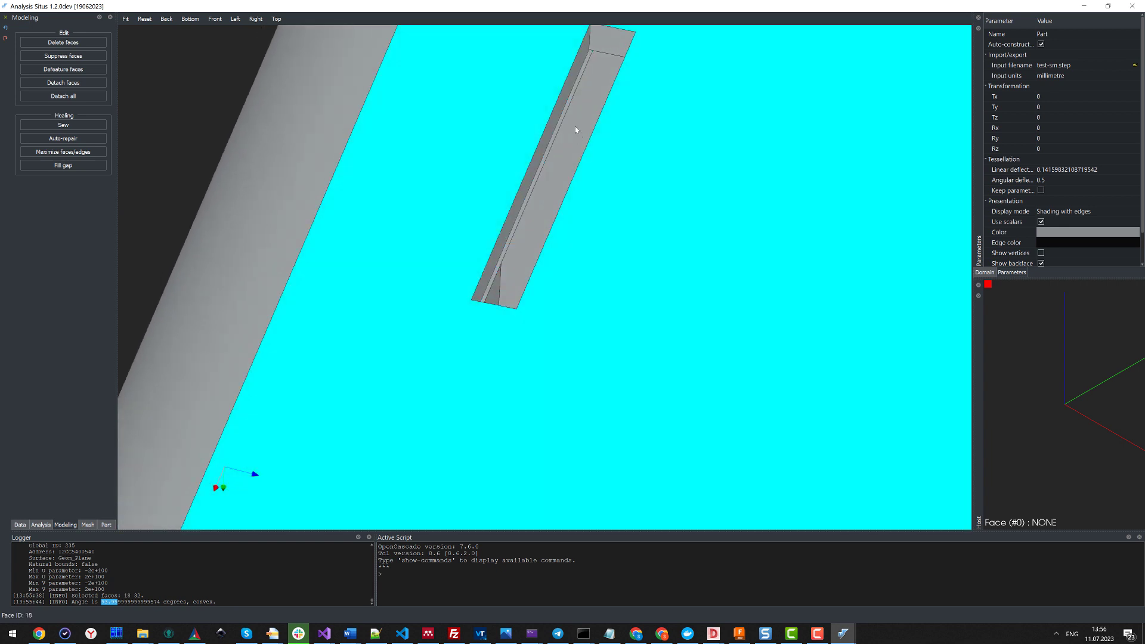
middle_drag(573, 123, 554, 244)
scroll(535, 171, up, 3)
drag(539, 169, 449, 167)
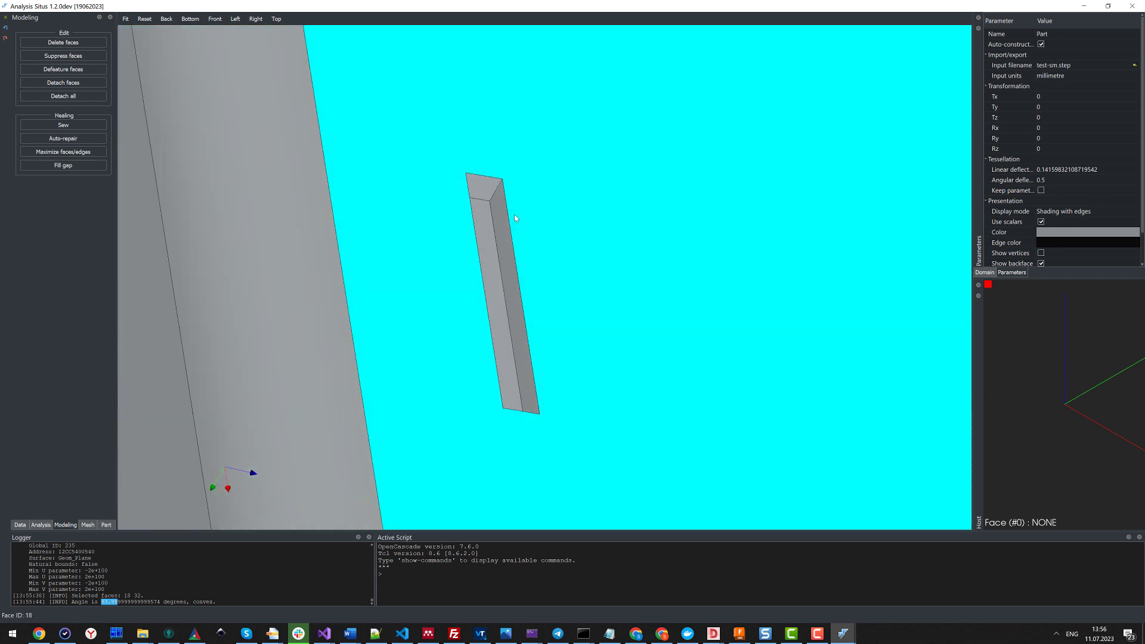
drag(515, 219, 581, 223)
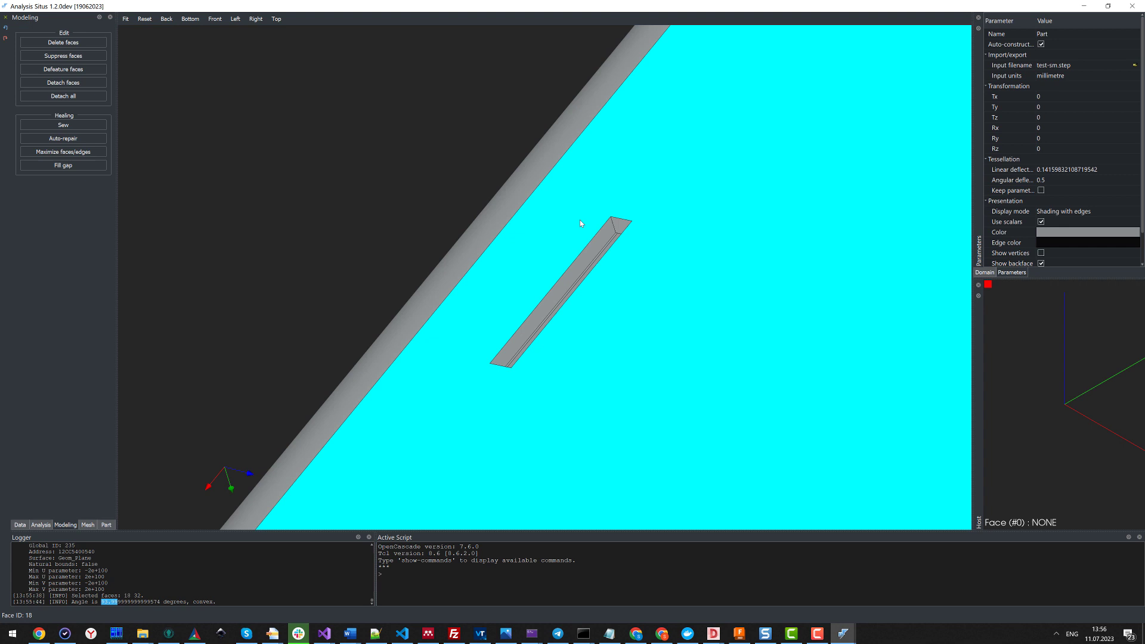
click(613, 234)
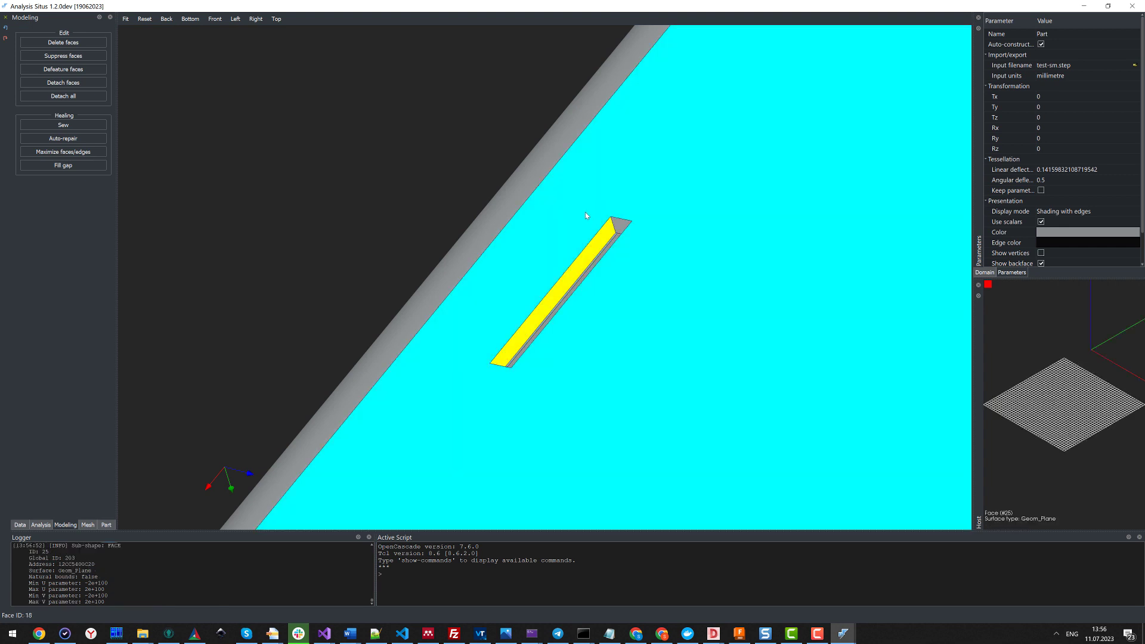
- Select the large flat top face (Face 18) and tilt the model to reveal both slots
click(585, 214)
drag(570, 224, 543, 242)
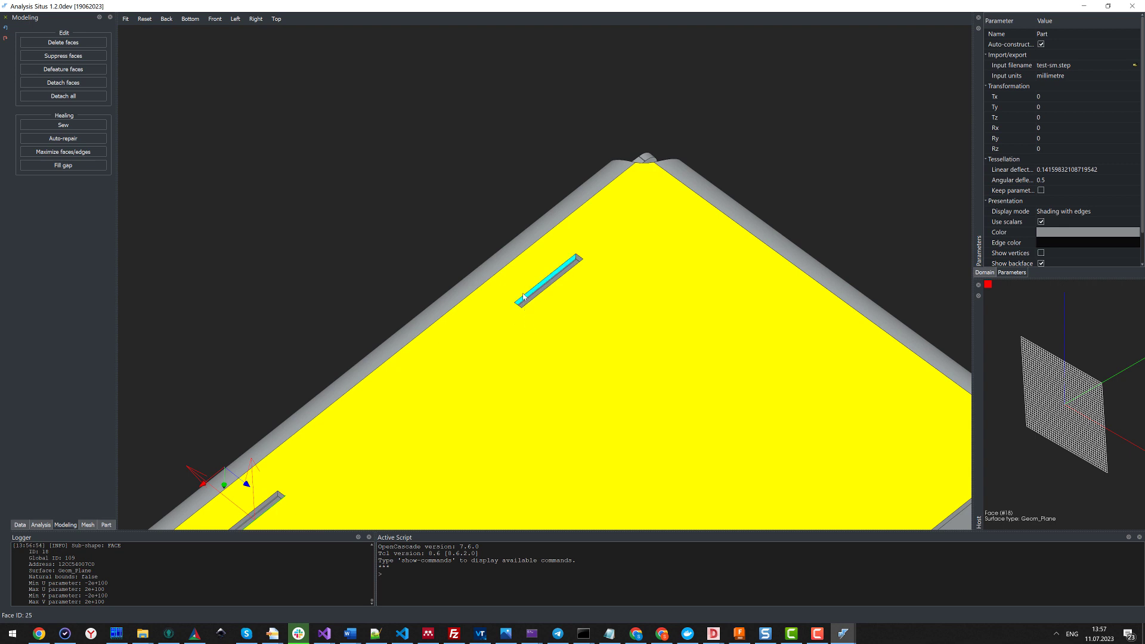
scroll(561, 244, up, 5)
scroll(560, 242, up, 2)
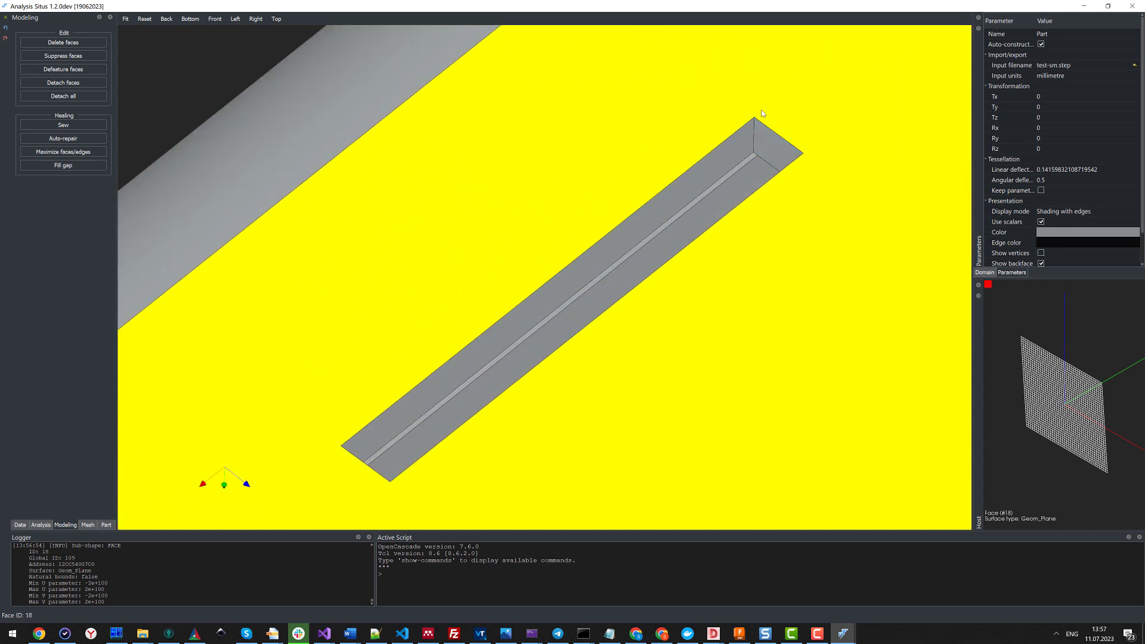
scroll(438, 314, down, 6)
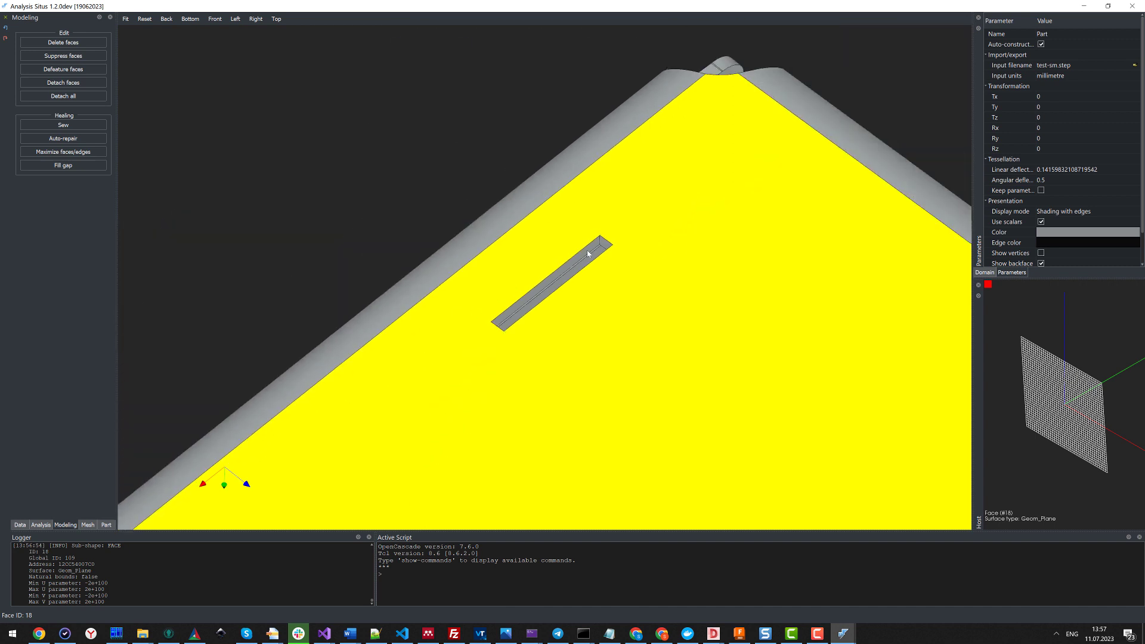
drag(575, 298, 603, 266)
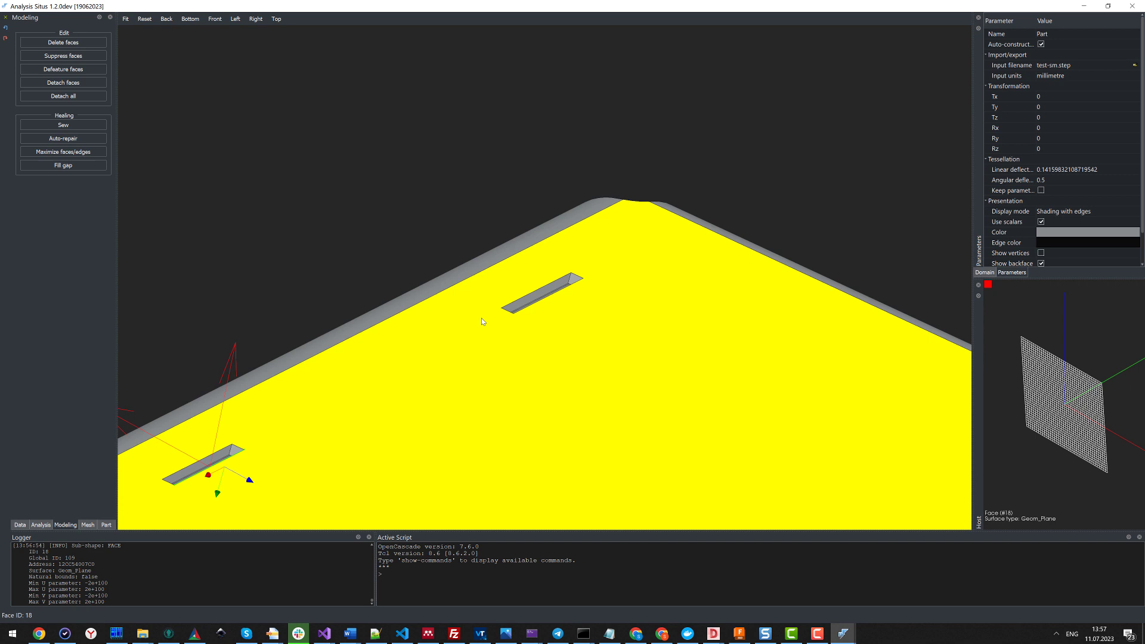
- Run Check thickness on the selected large face, reporting a sheet thickness of 1.0
right_click(589, 279)
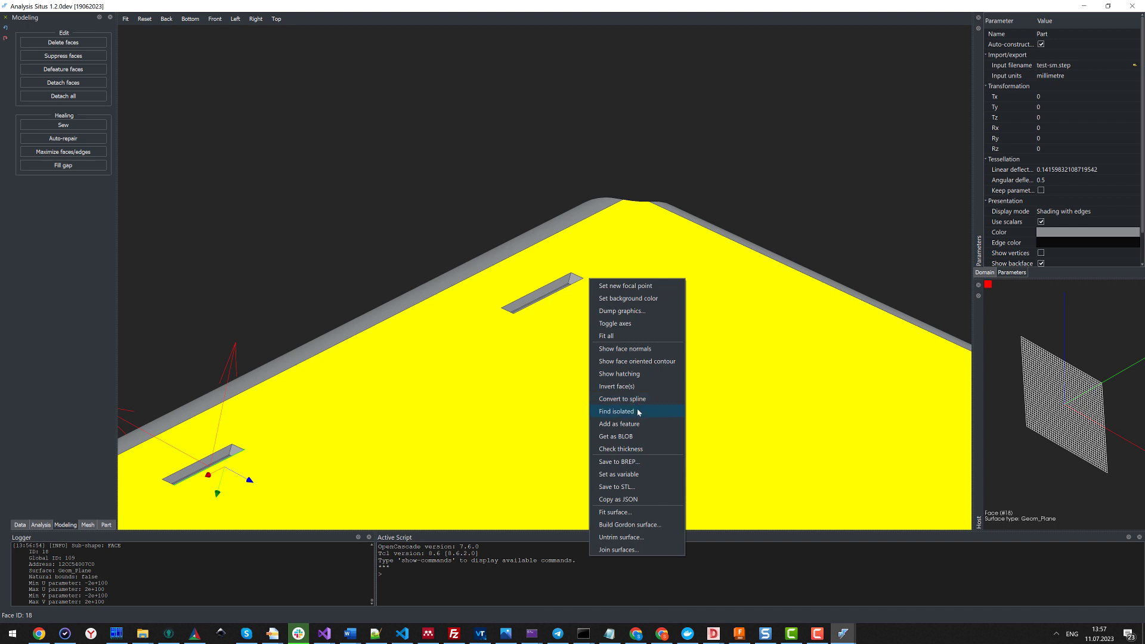
click(642, 447)
drag(543, 369, 704, 2)
scroll(534, 235, up, 4)
scroll(572, 221, down, 3)
drag(510, 324, 490, 351)
- Orbit and zoom out to view the whole bent part
scroll(467, 360, up, 5)
scroll(490, 352, down, 5)
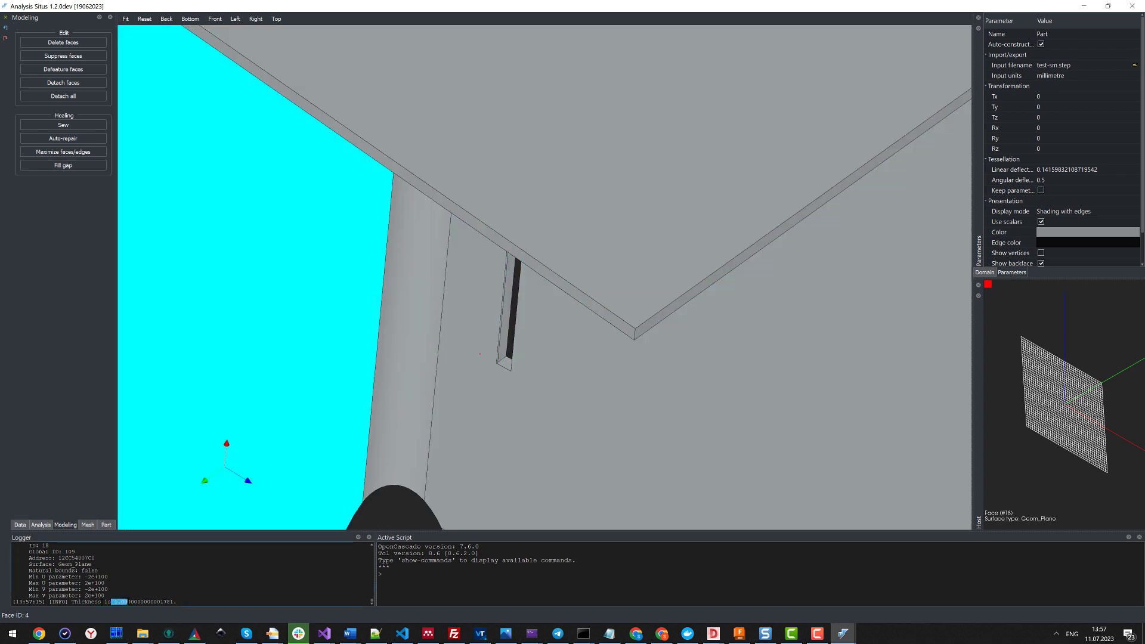
scroll(392, 272, down, 5)
drag(421, 253, 340, 238)
scroll(347, 233, up, 5)
scroll(541, 286, up, 4)
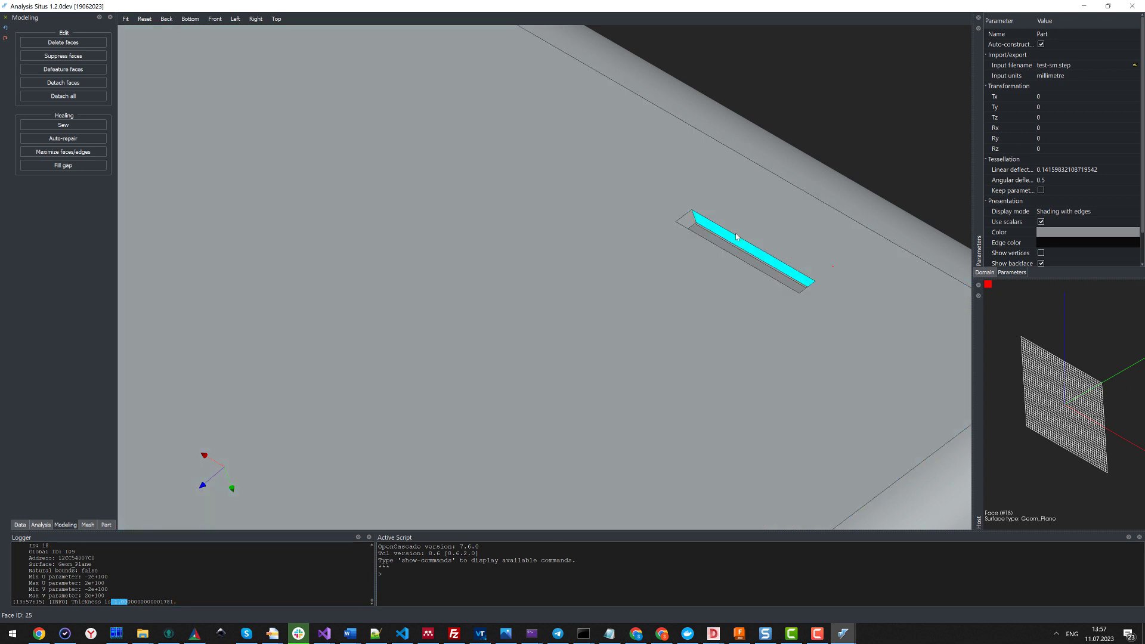
- Store the large flat face as variable var 1
click(634, 195)
right_click(633, 193)
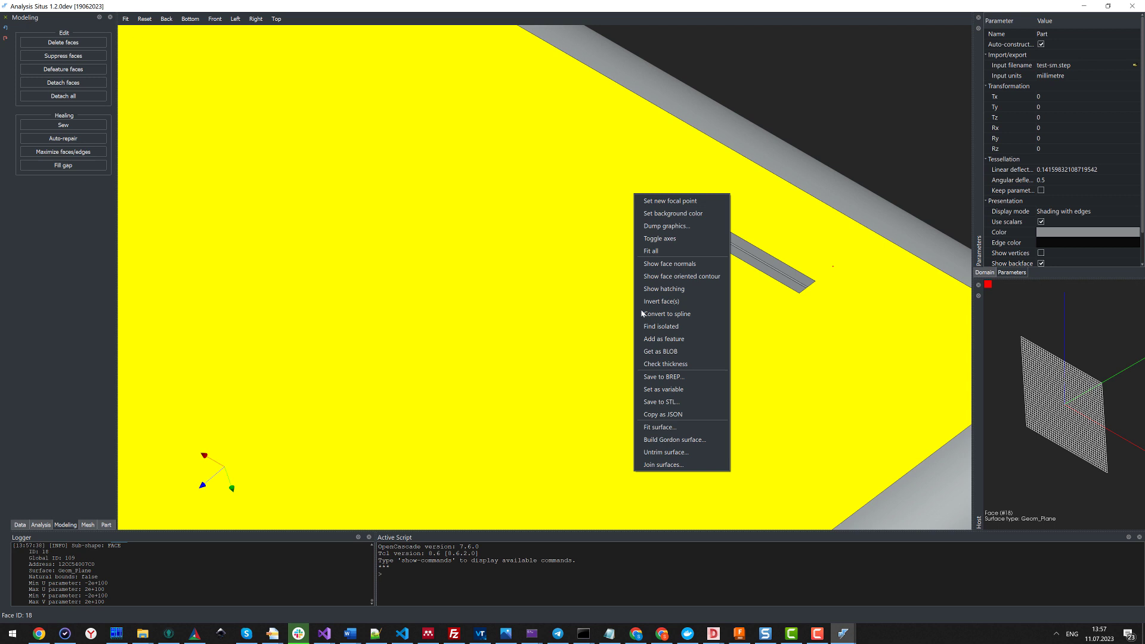
click(666, 391)
scroll(676, 272, down, 10)
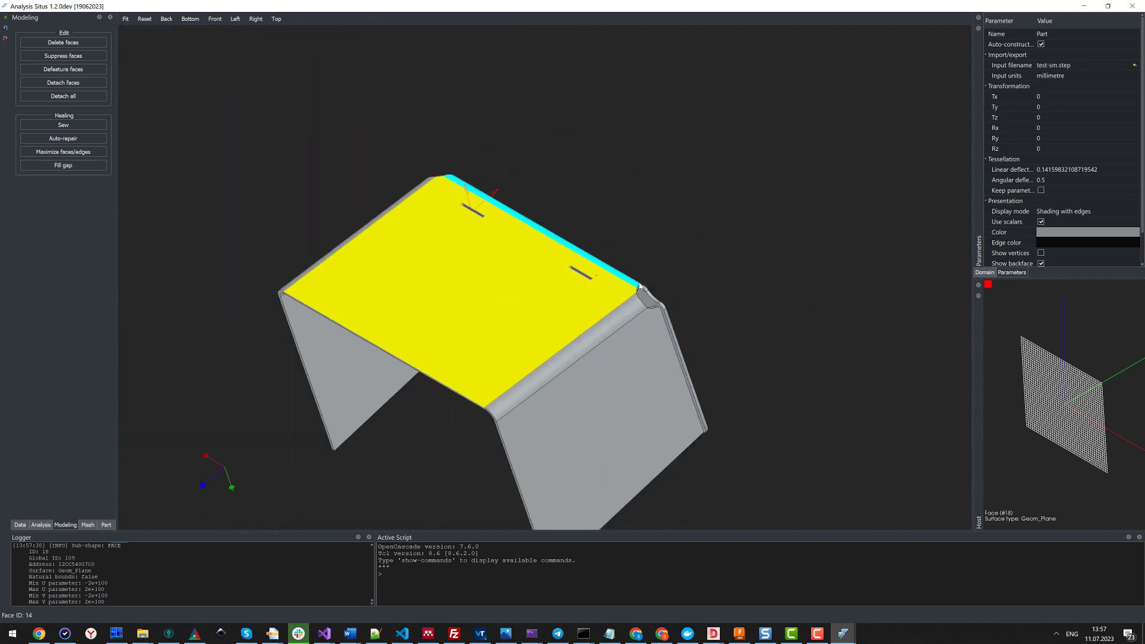
- Set var 1 as the working part in the Data tree, leaving only the slotted plate
click(20, 525)
click(60, 322)
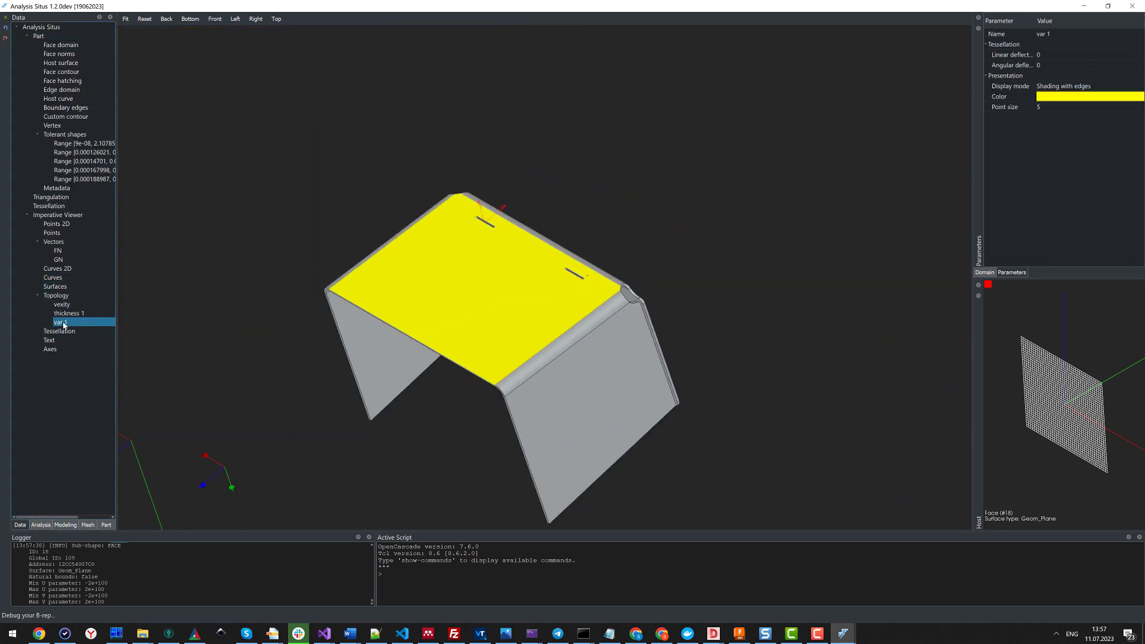
right_click(63, 322)
click(107, 455)
scroll(464, 263, up, 8)
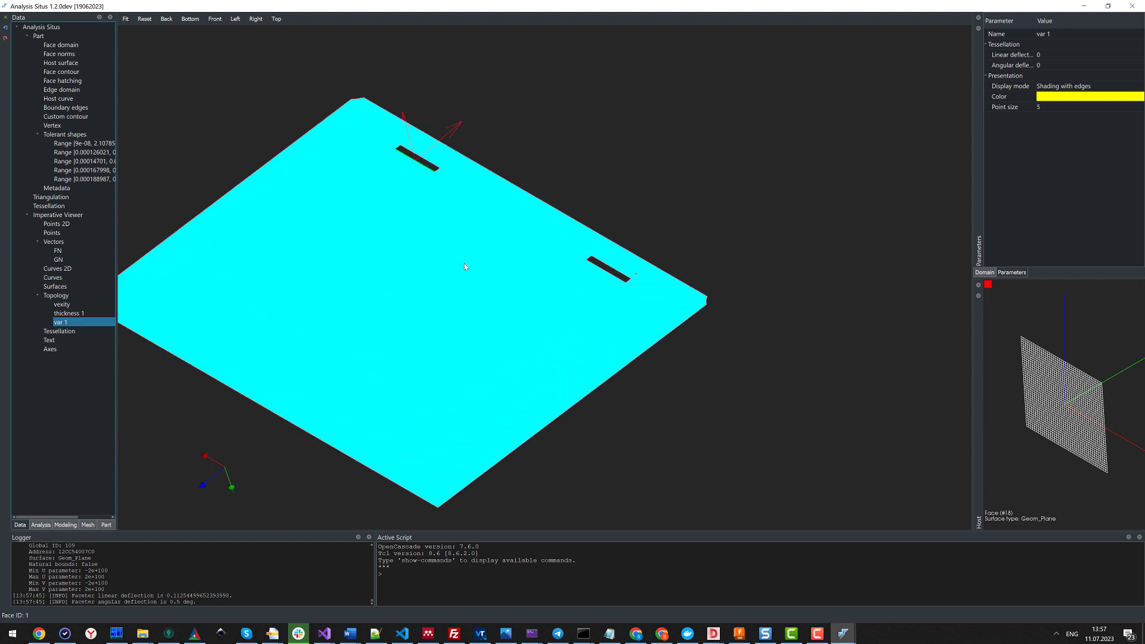
drag(464, 263, 481, 236)
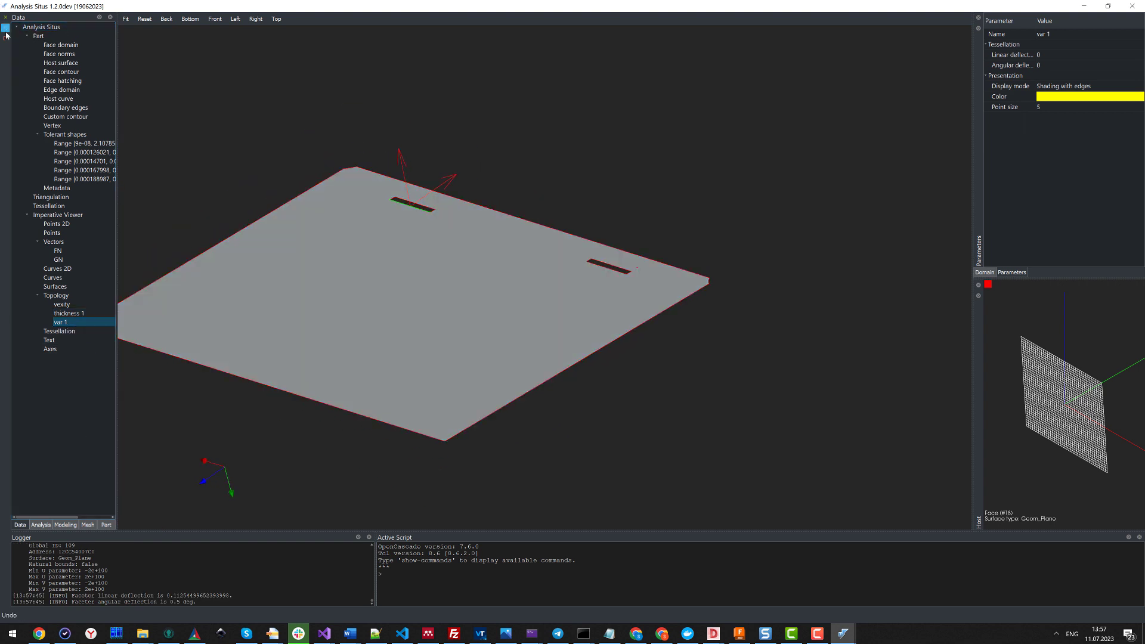
- Undo to bring back the full bent sheet-metal part
click(5, 38)
right_click(58, 322)
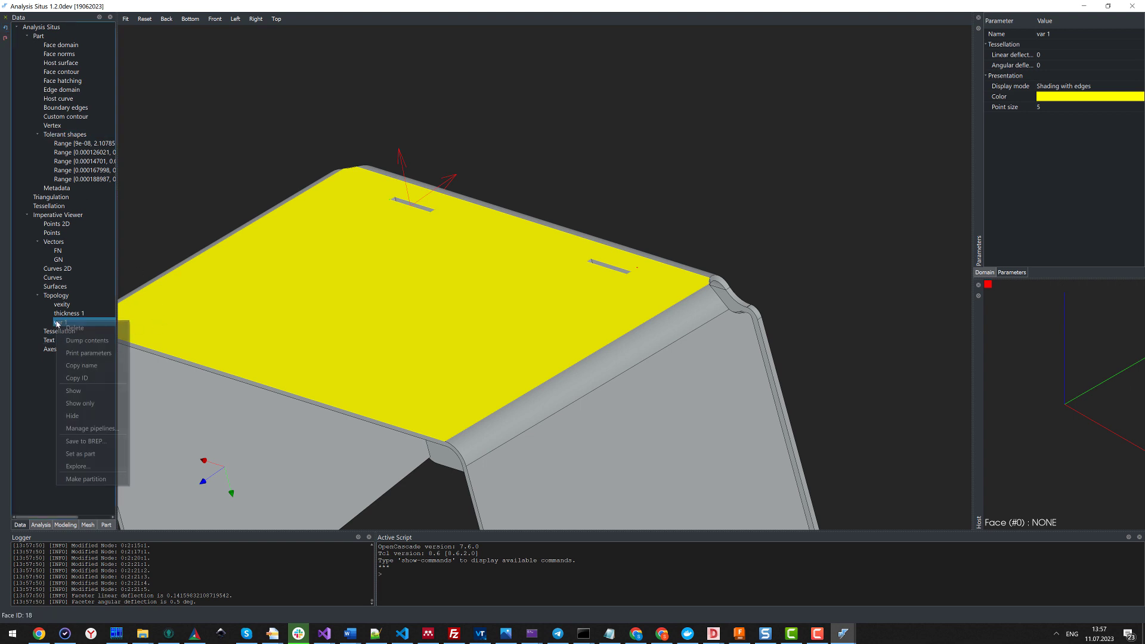
drag(421, 235, 332, 220)
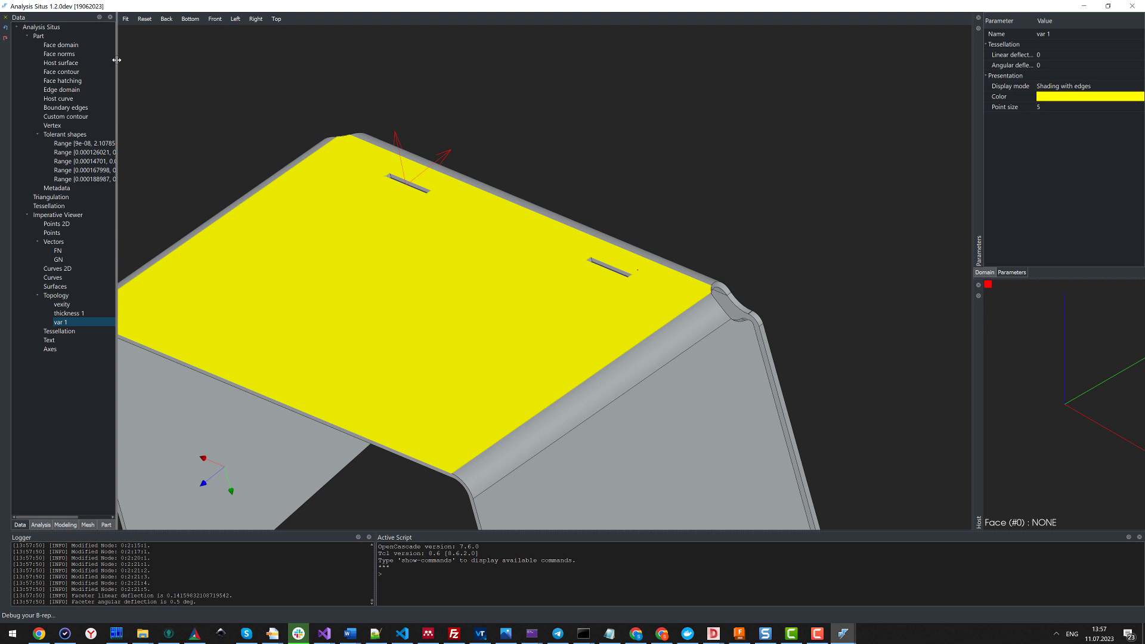
- Store the current part as variable sm using set-as-var sm
drag(116, 60, 215, 70)
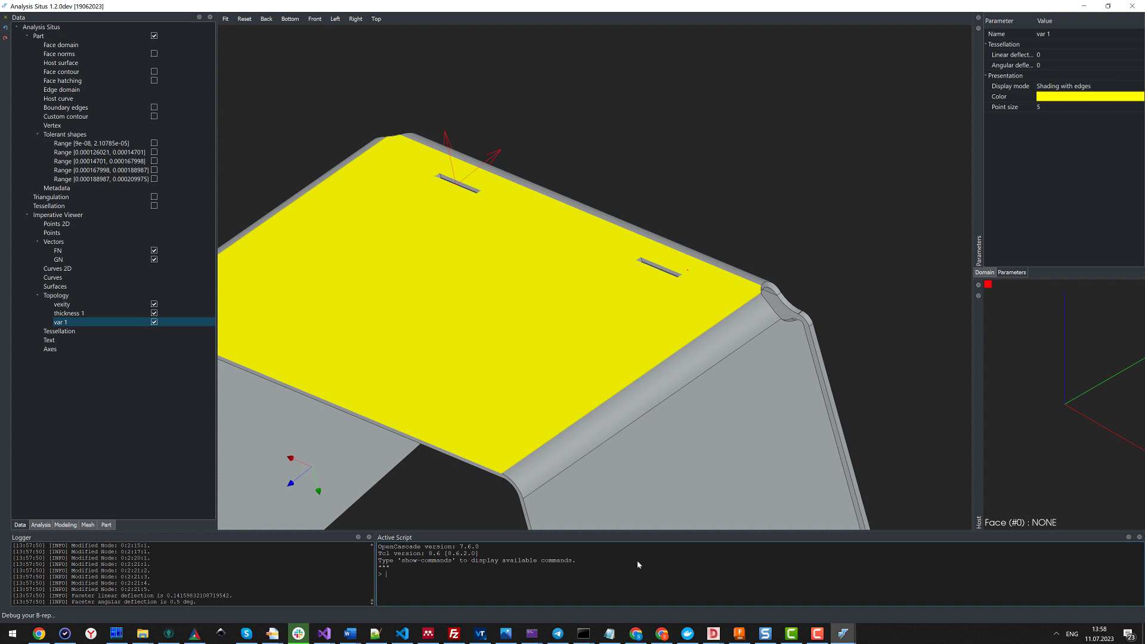
text(set)
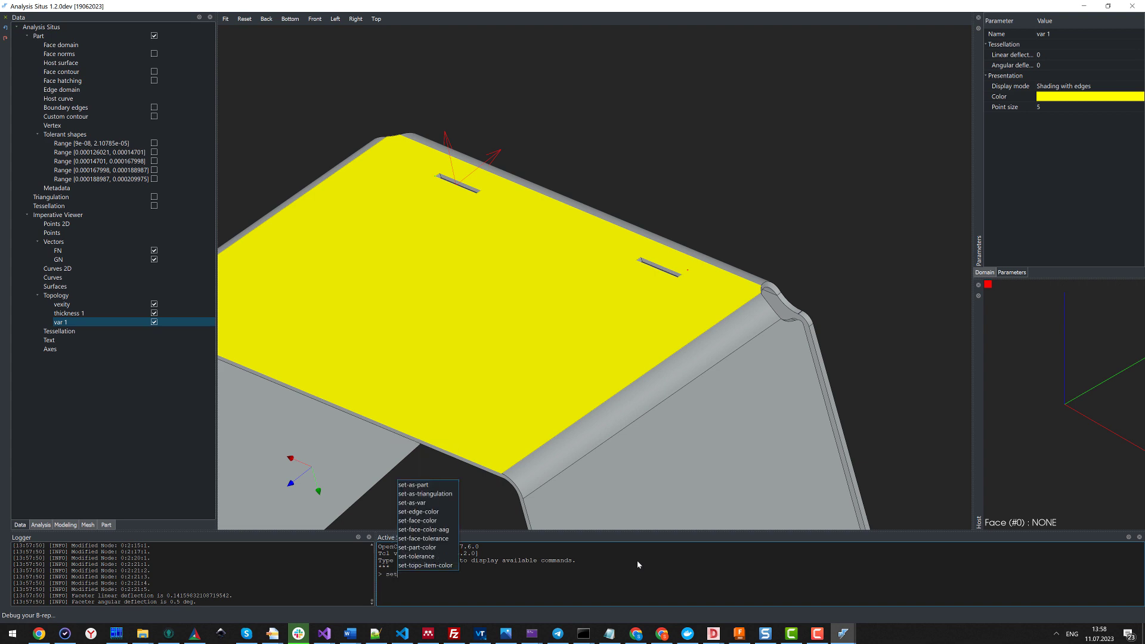
text(-as)
key(Down)
key(Down)
key(Down)
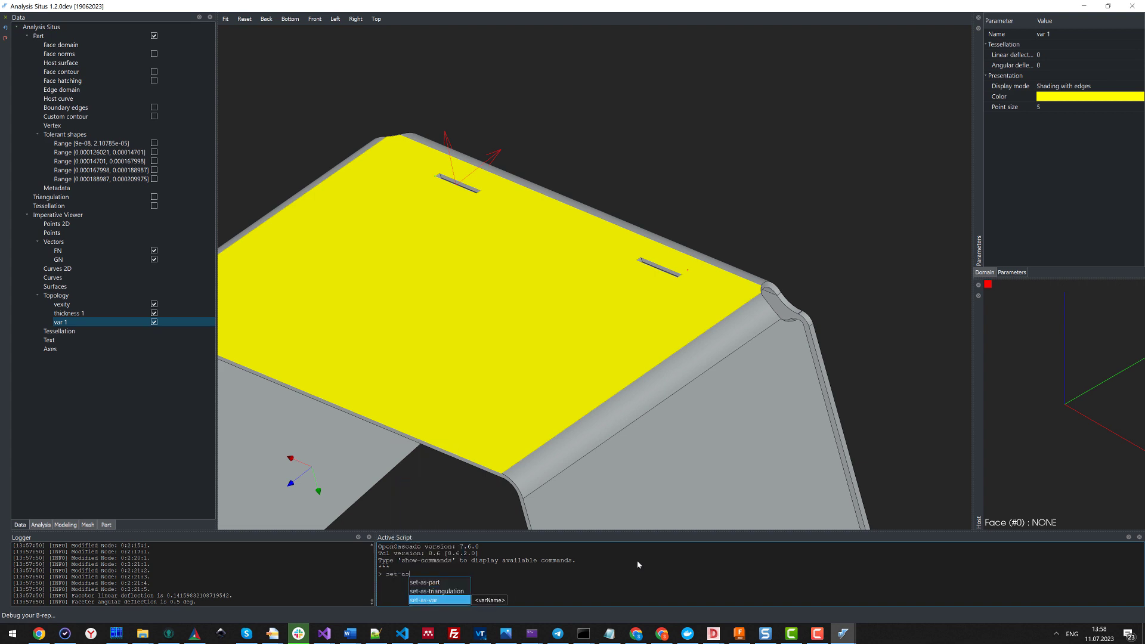
key(Return)
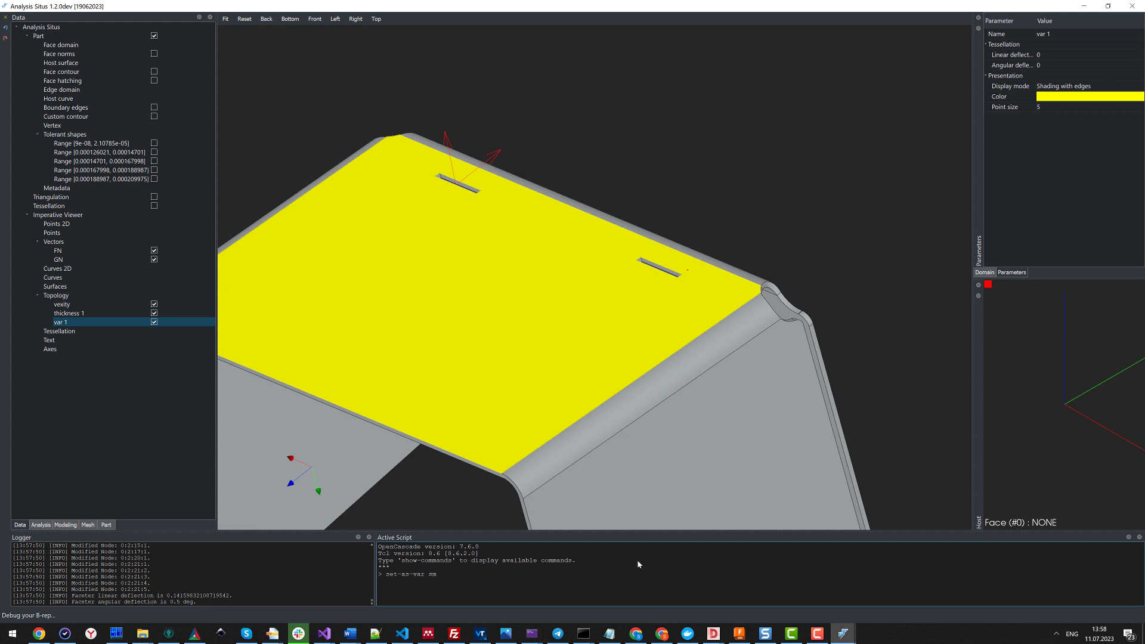
key(Return)
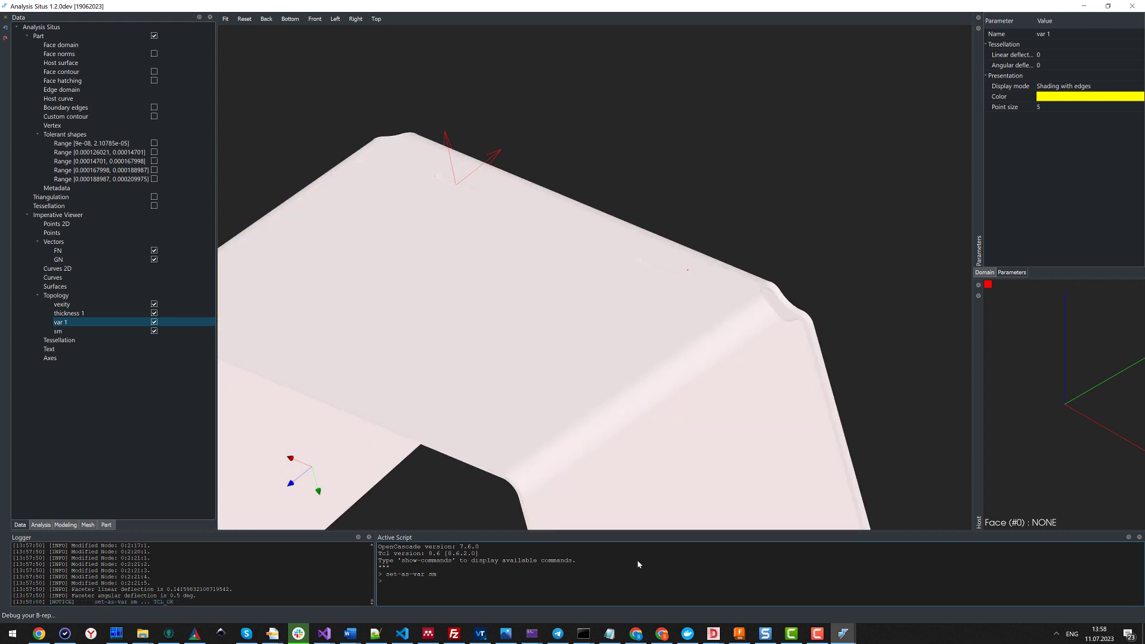
- Show only sm, then turn the Part back on to overlay it
right_click(101, 332)
click(122, 415)
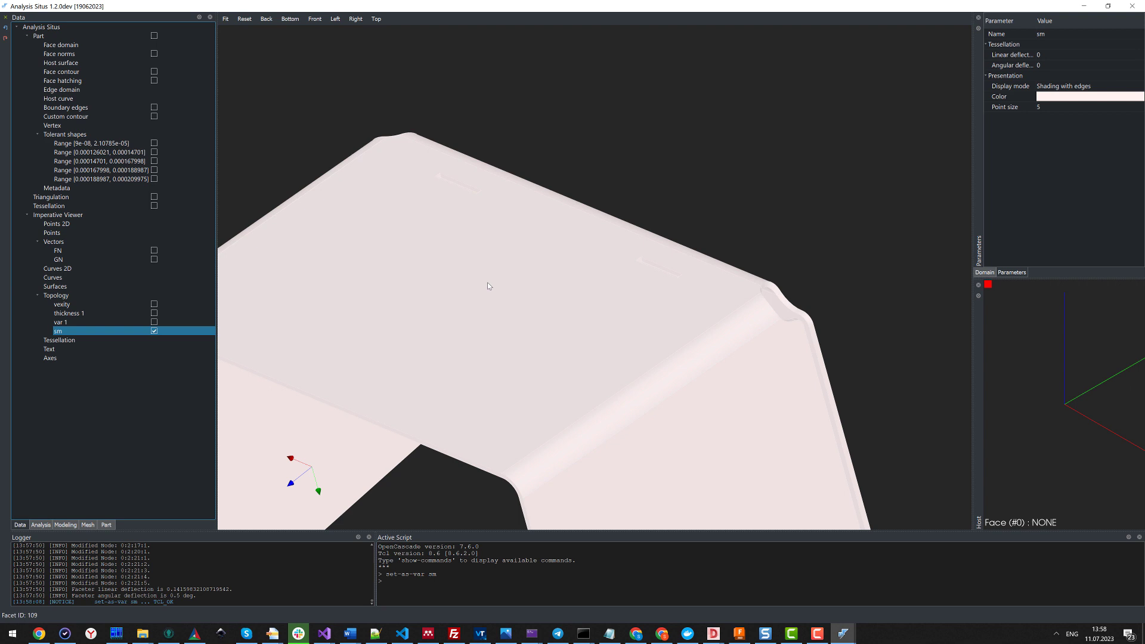
scroll(488, 282, down, 5)
mouse_move(506, 358)
mouse_down()
mouse_move(504, 453)
mouse_move(504, 358)
mouse_up()
scroll(502, 291, up, 5)
drag(502, 294, 466, 337)
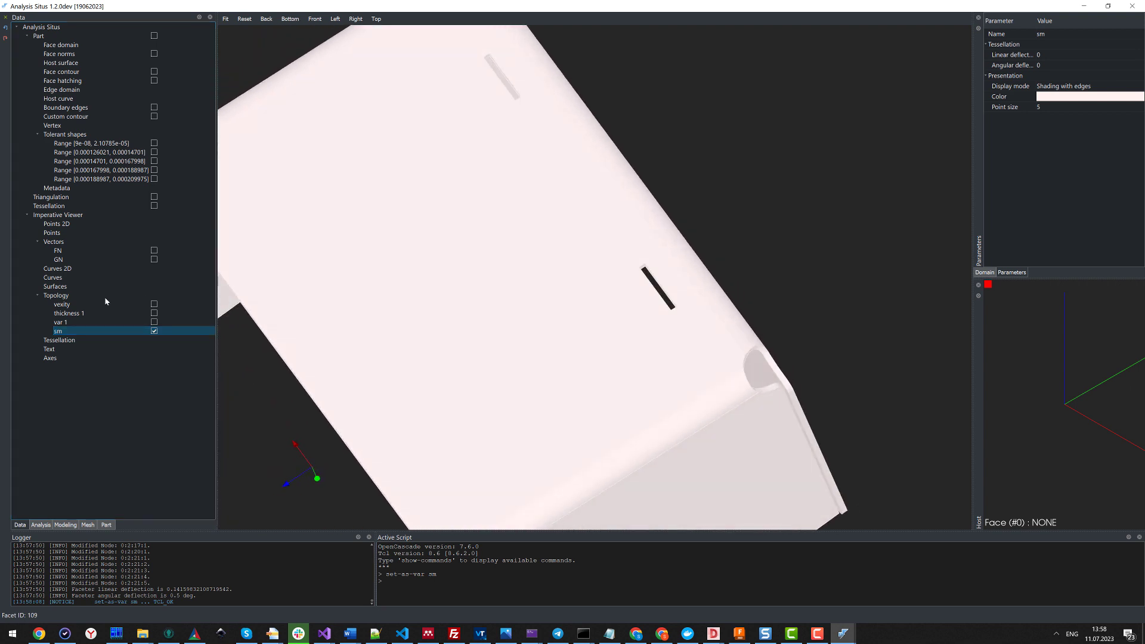
click(154, 36)
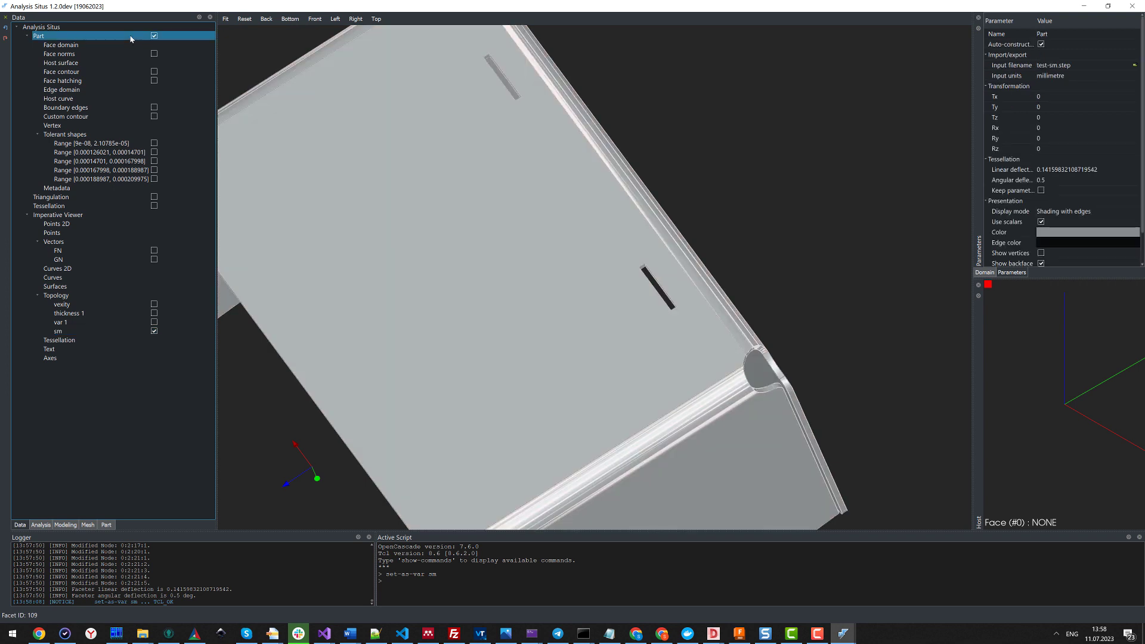
- Show only the Part, select its two large flat faces, and find the isolated slot faces
drag(453, 220, 489, 262)
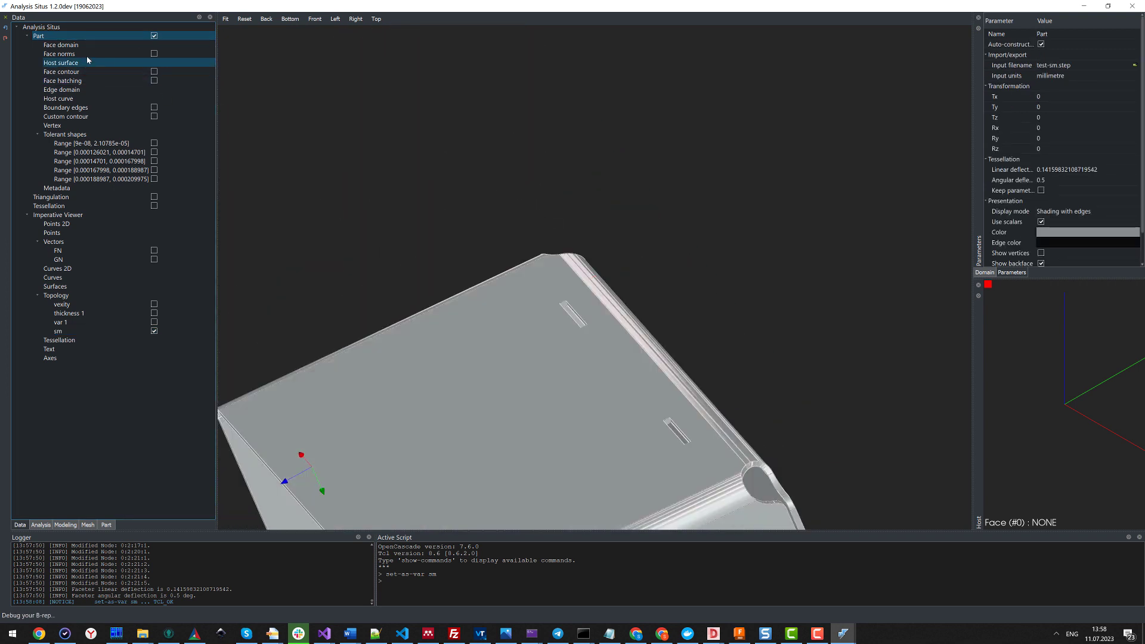
right_click(85, 35)
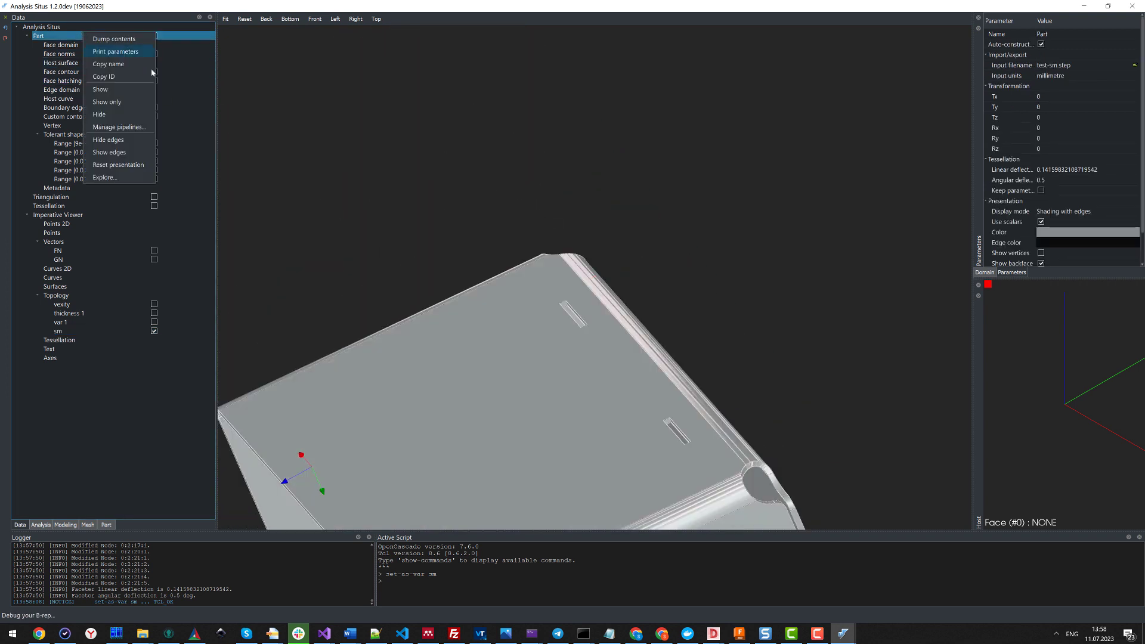
click(126, 105)
scroll(463, 230, up, 10)
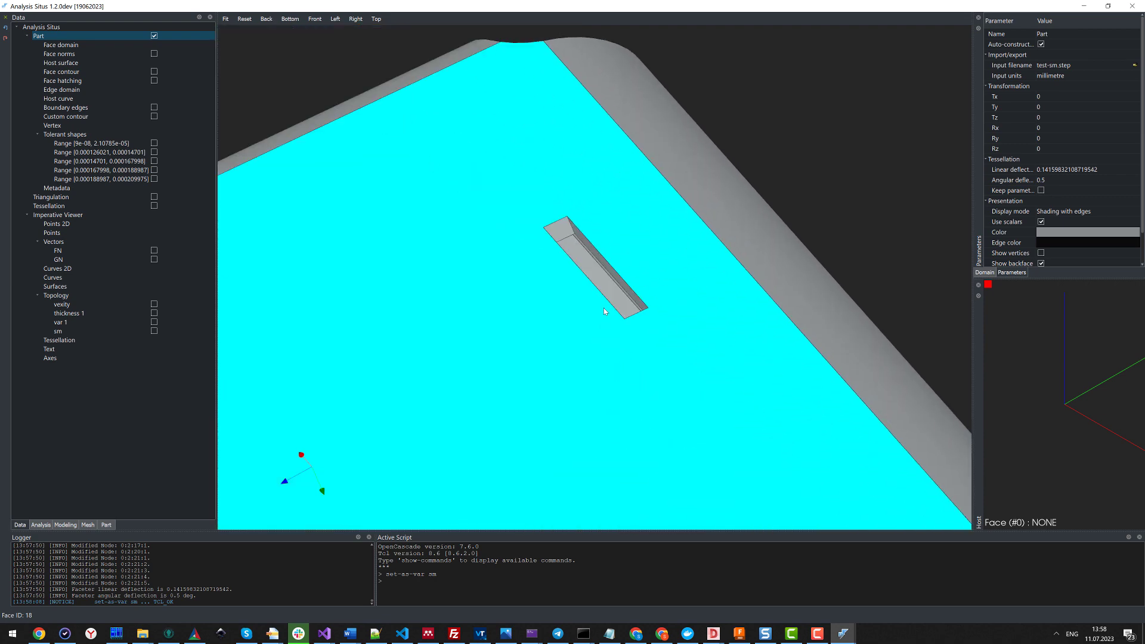
scroll(603, 310, up, 3)
click(625, 229)
scroll(677, 360, down, 8)
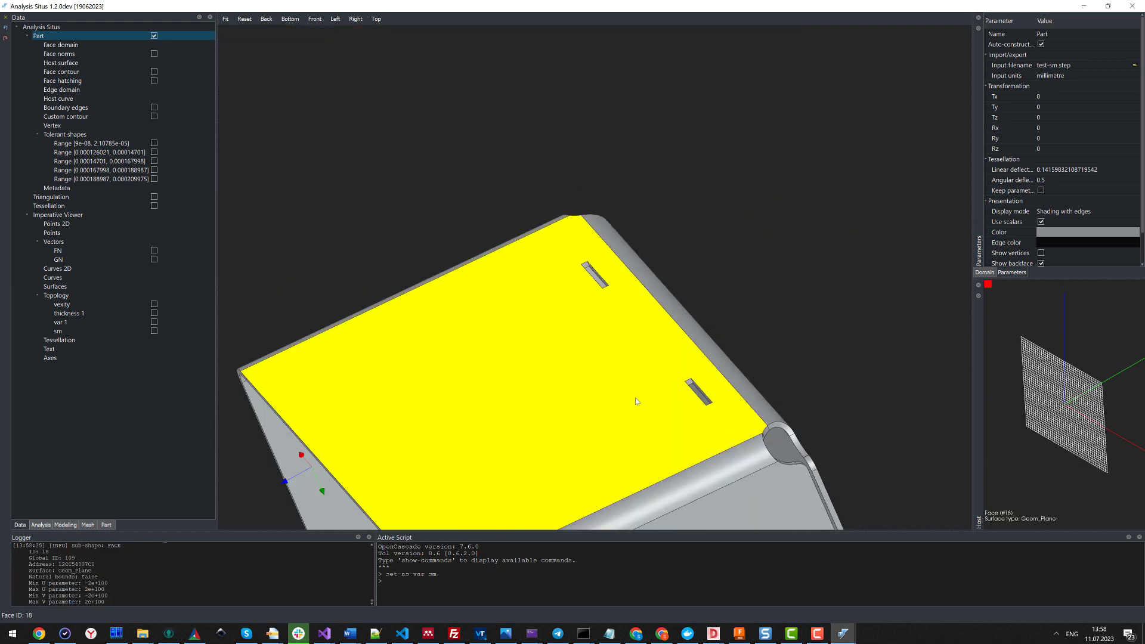
drag(617, 408, 549, 148)
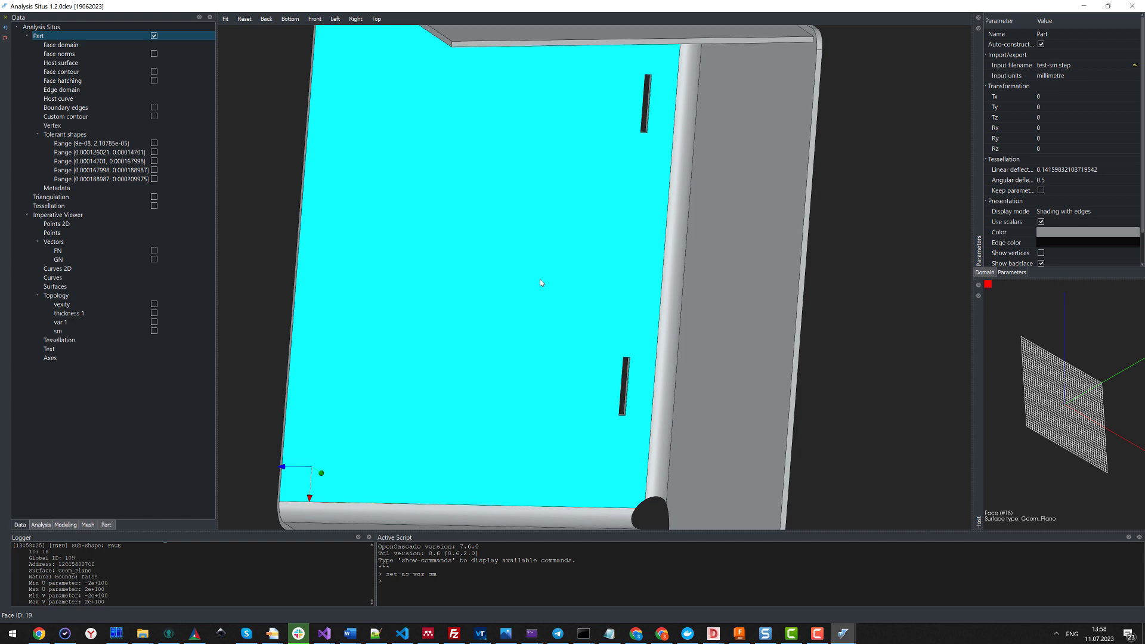
shift+click(521, 277)
drag(521, 278, 542, 349)
right_click(543, 349)
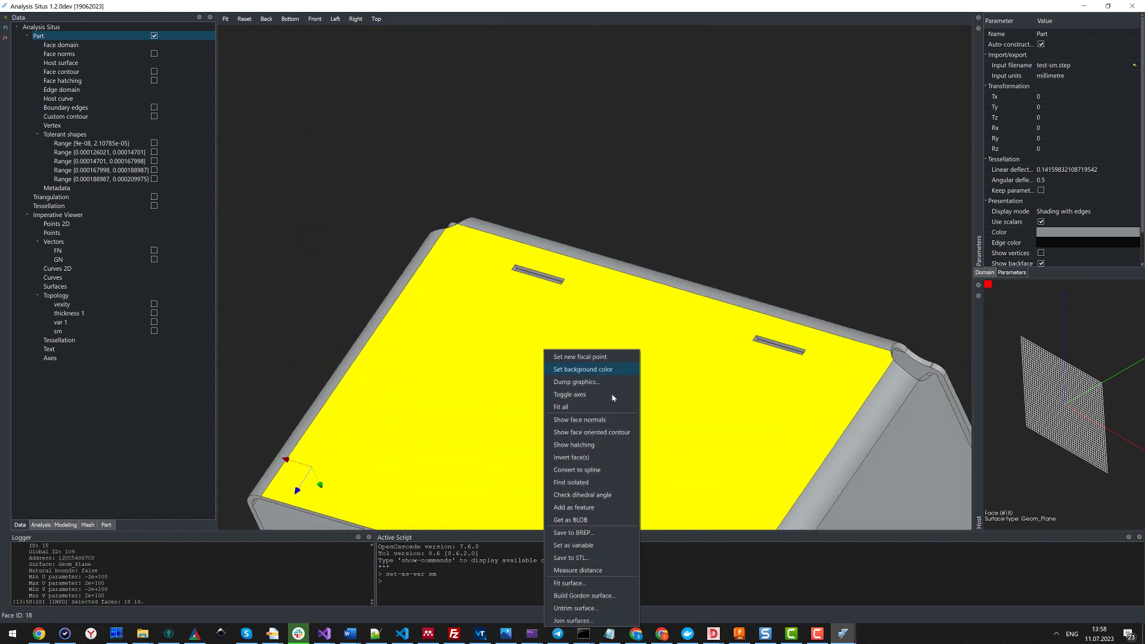
click(577, 482)
- Delete the isolated faces of both slots, leaving the top face plain
drag(606, 416, 477, 288)
scroll(477, 285, up, 5)
middle_drag(580, 241, 510, 365)
drag(509, 364, 626, 257)
scroll(667, 296, down, 15)
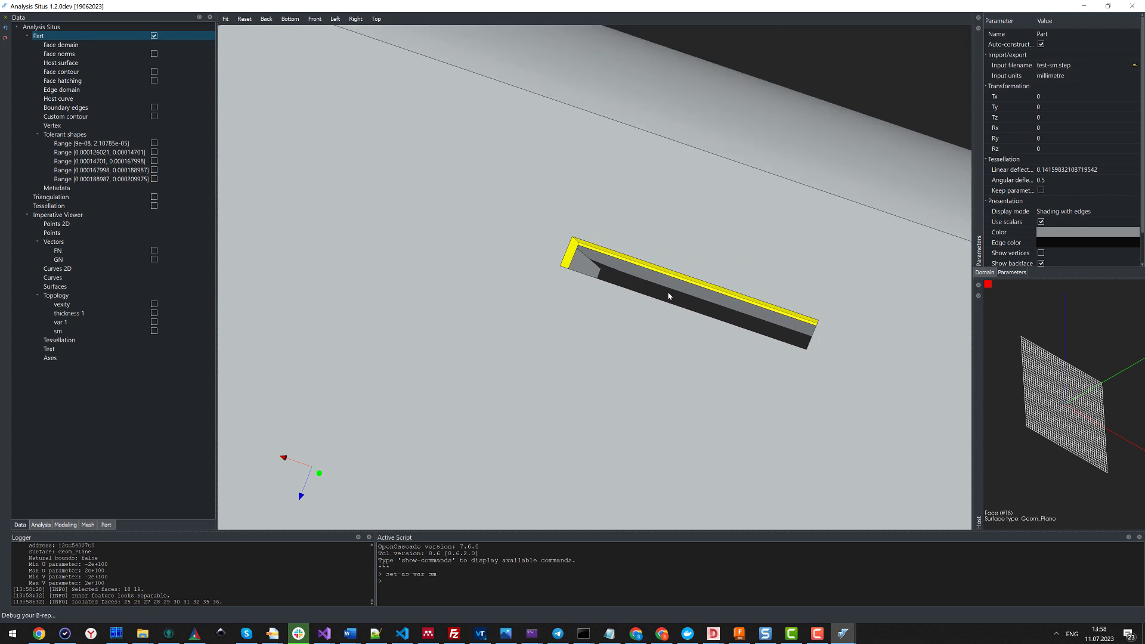
middle_drag(705, 326, 581, 314)
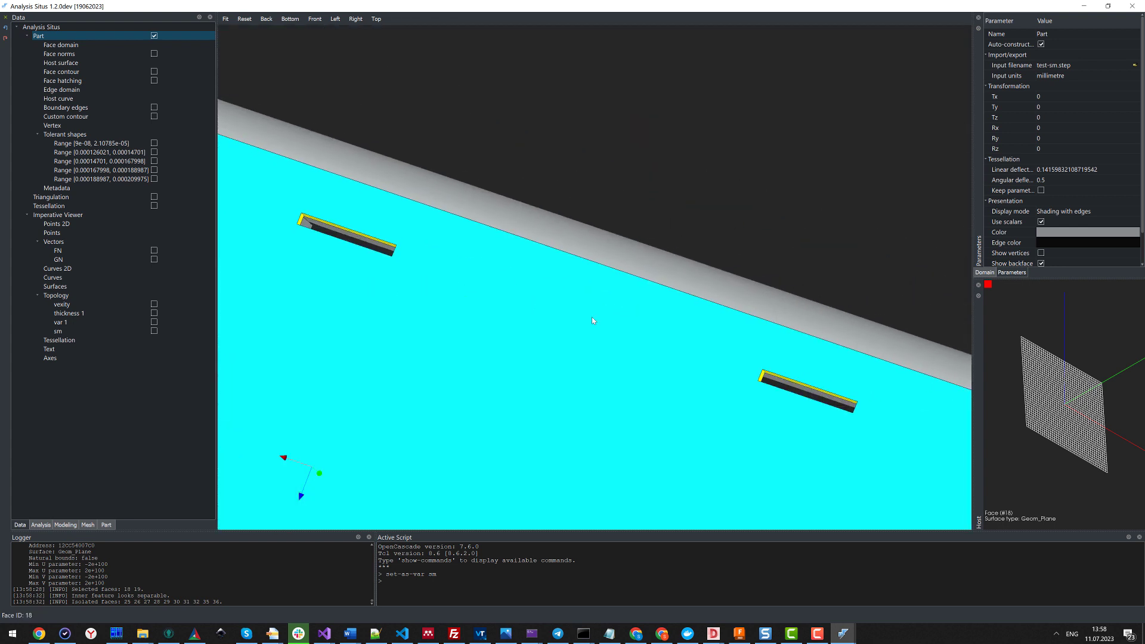
key(Delete)
scroll(532, 335, down, 7)
mouse_move(642, 364)
mouse_down()
mouse_move(585, 303)
mouse_move(635, 349)
mouse_move(633, 371)
mouse_up()
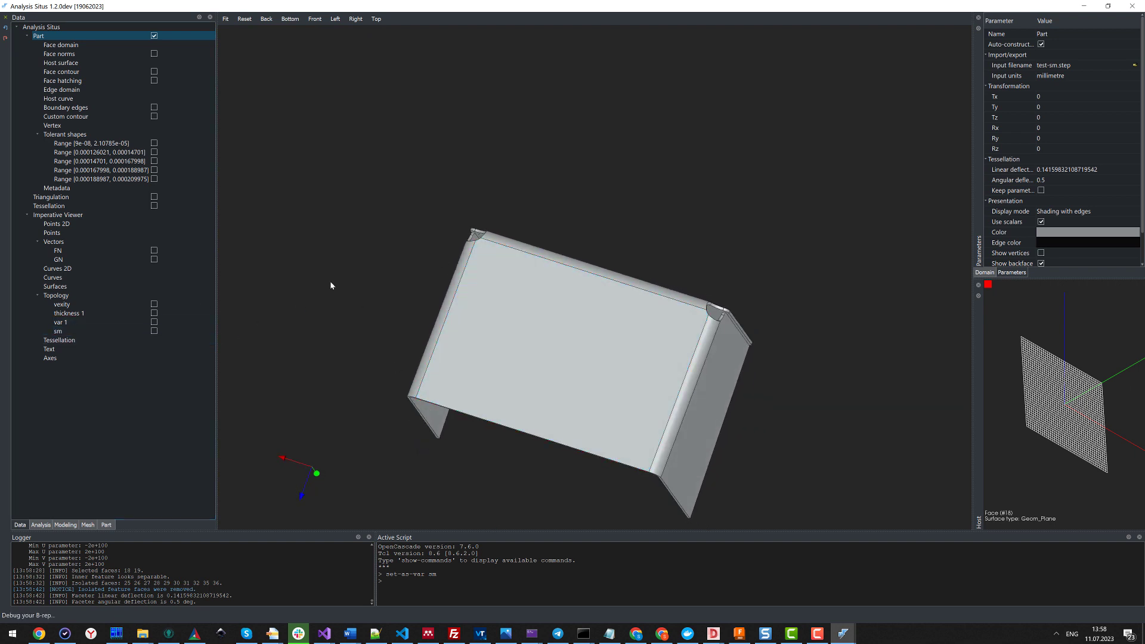
- Briefly show and hide var 1, then re-run set-as-var sm for the slot-free part
click(153, 323)
scroll(353, 315, up, 5)
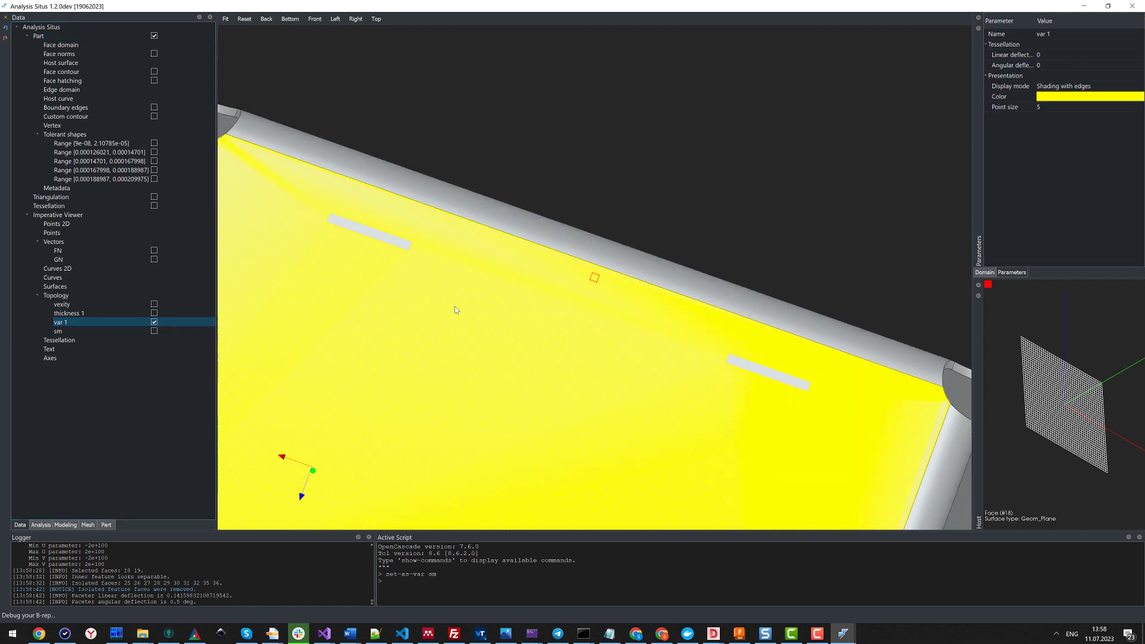
click(154, 322)
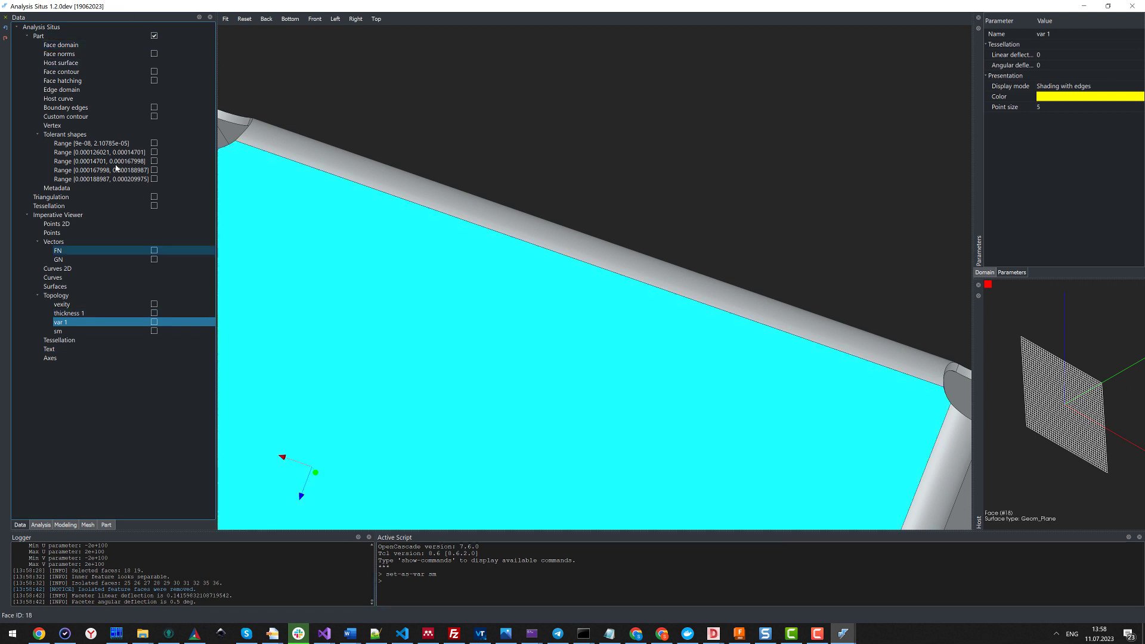
scroll(431, 289, down, 5)
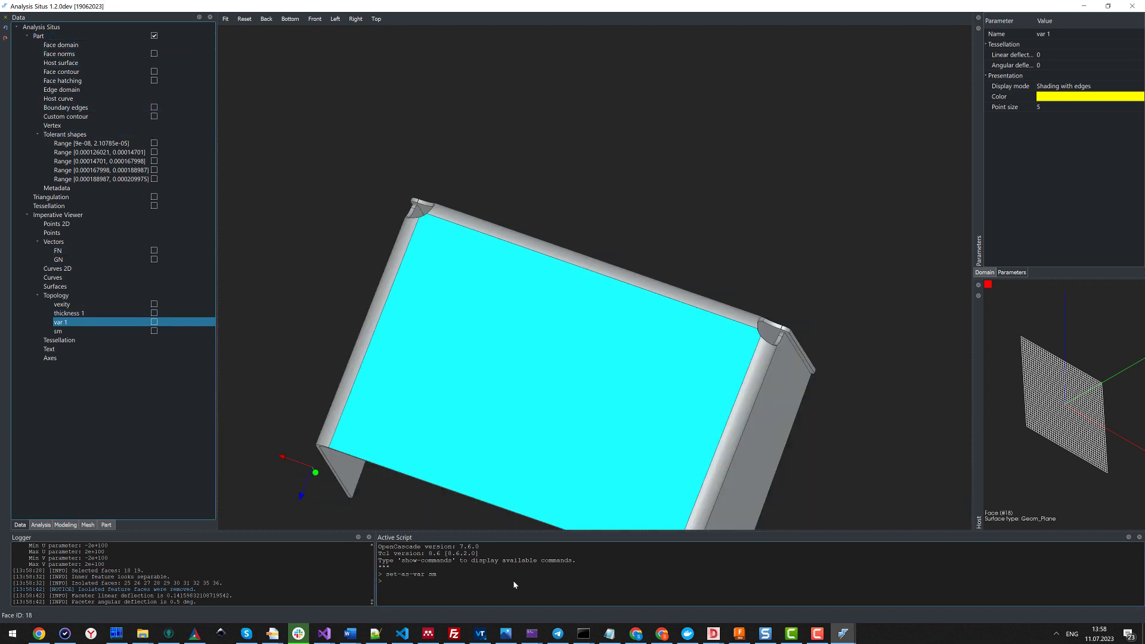
click(463, 578)
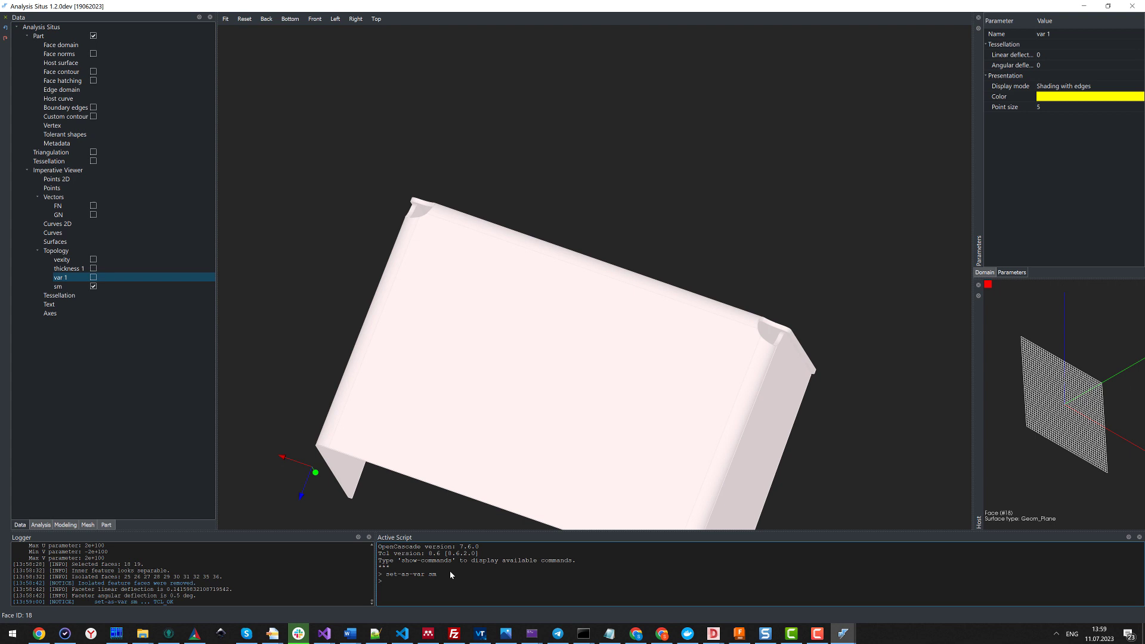
mouse_move(320, 299)
mouse_down()
mouse_move(328, 276)
mouse_move(435, 245)
mouse_move(201, 176)
mouse_move(202, 241)
mouse_move(238, 226)
mouse_move(284, 180)
mouse_up()
- Hide sm and explore the var 1 face in the Shape browser, expanded to its wires
right_click(65, 277)
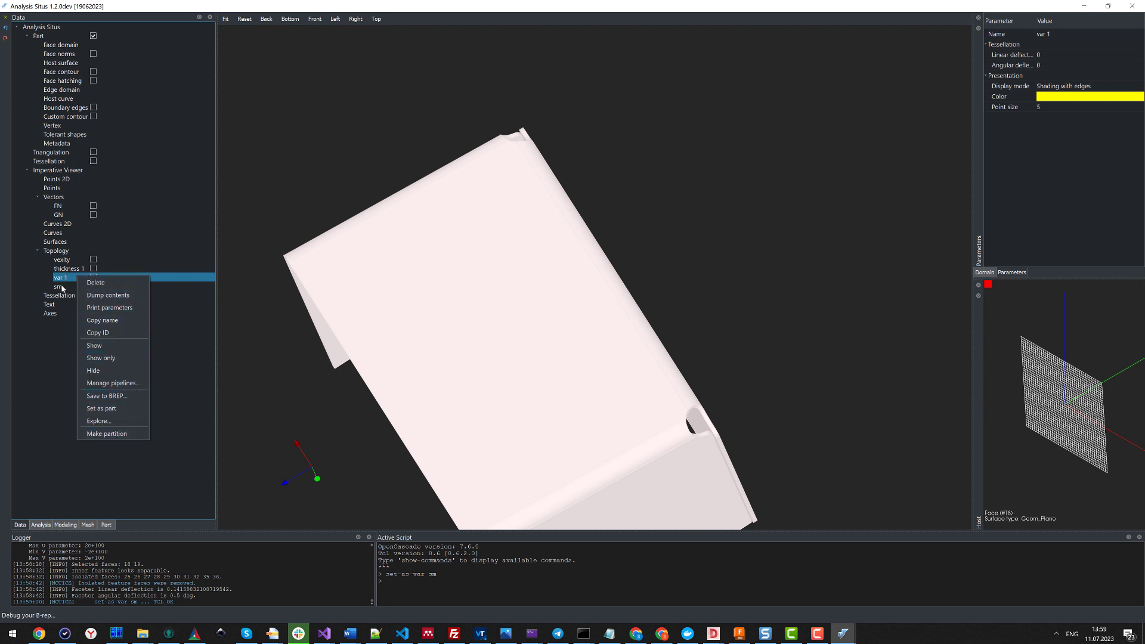
click(62, 288)
click(93, 286)
click(89, 277)
right_click(86, 279)
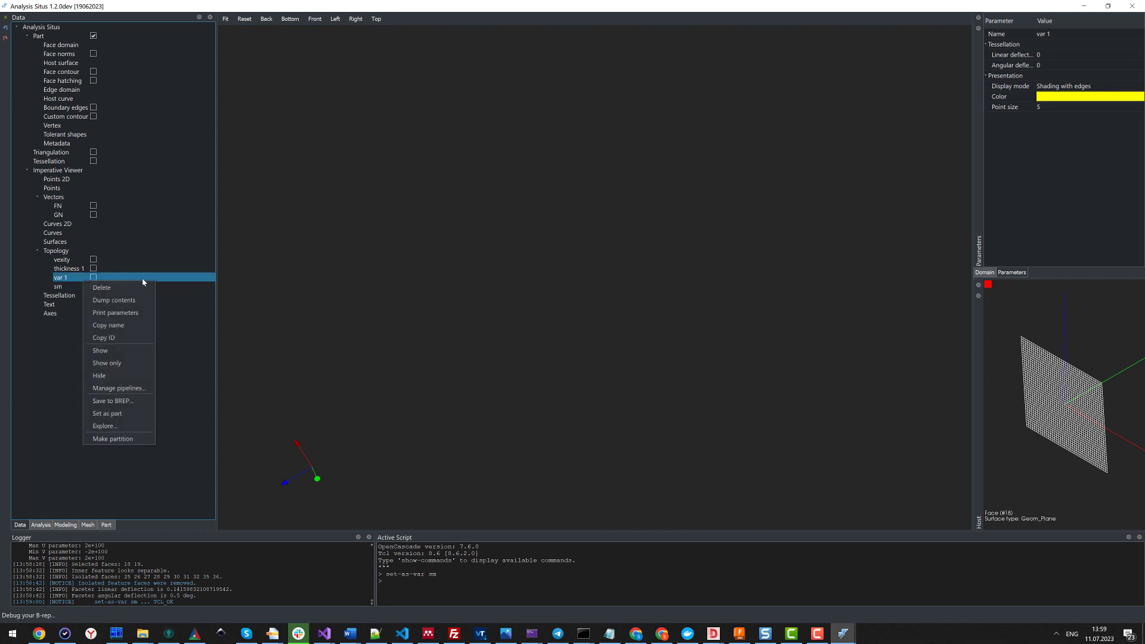
click(122, 425)
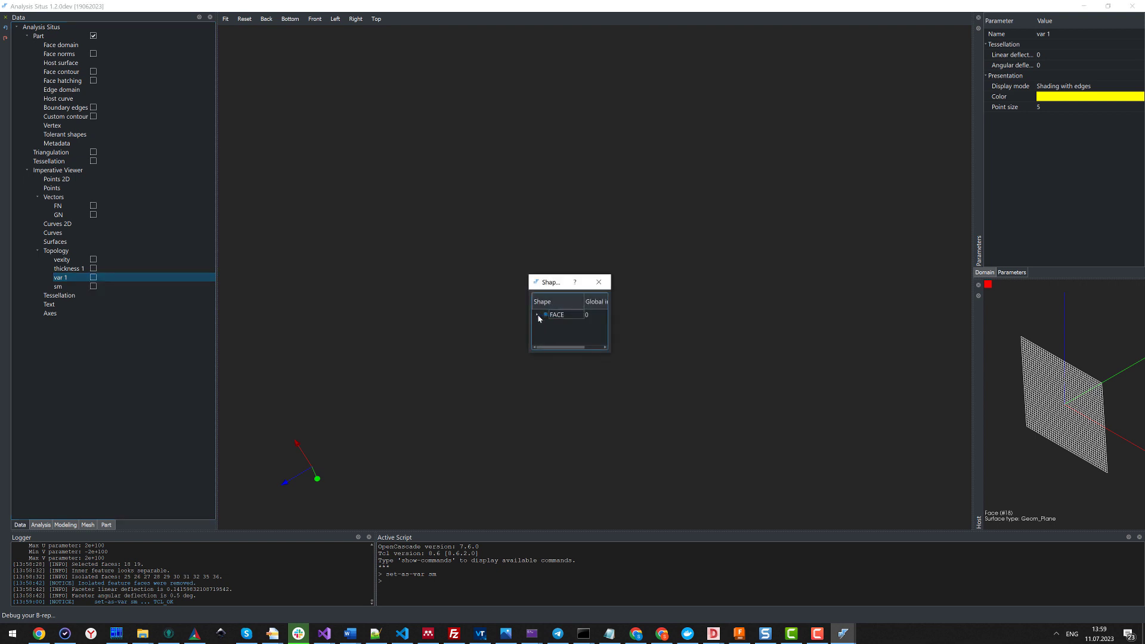
click(537, 314)
drag(611, 353, 709, 462)
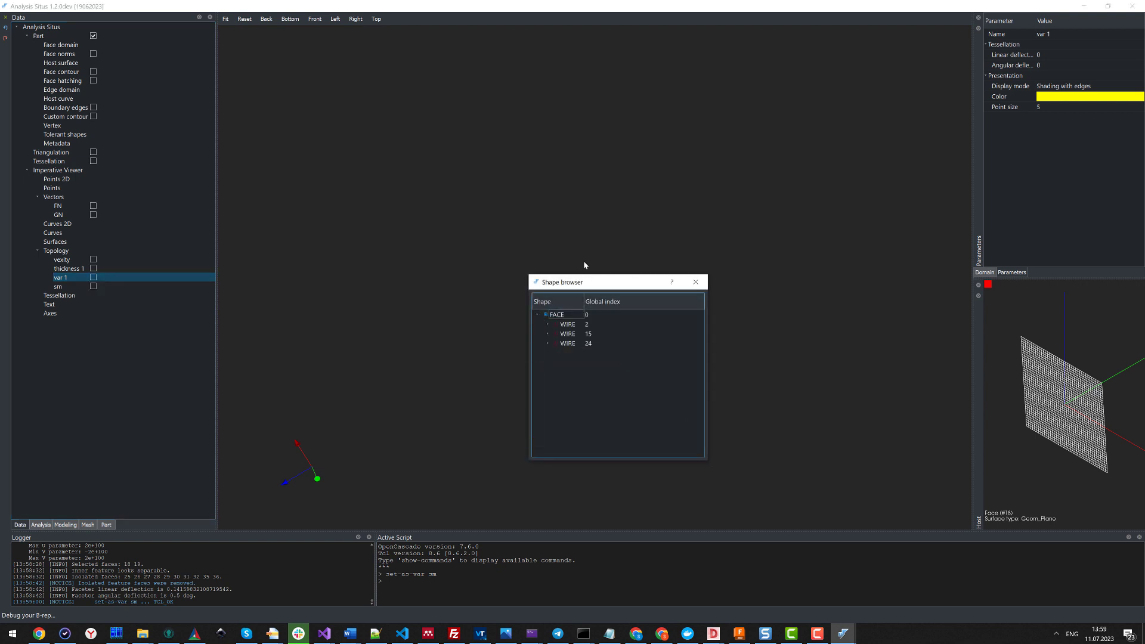
drag(583, 279, 763, 236)
- Display WIRE_2, WIRE_15 and WIRE_24, then close the Shape browser
right_click(747, 283)
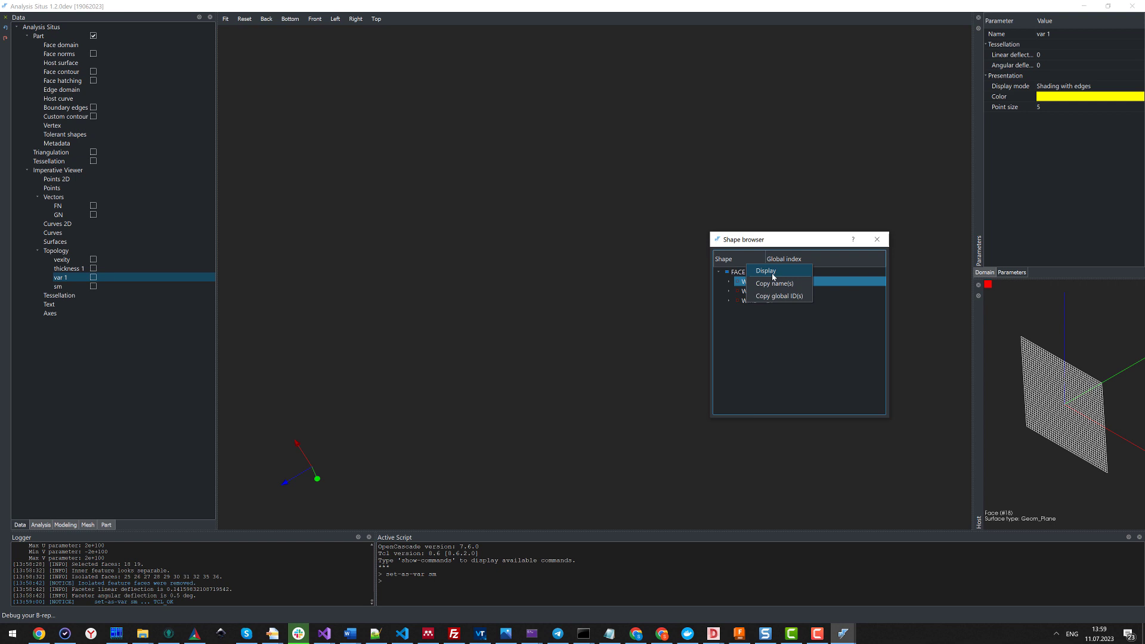
click(773, 275)
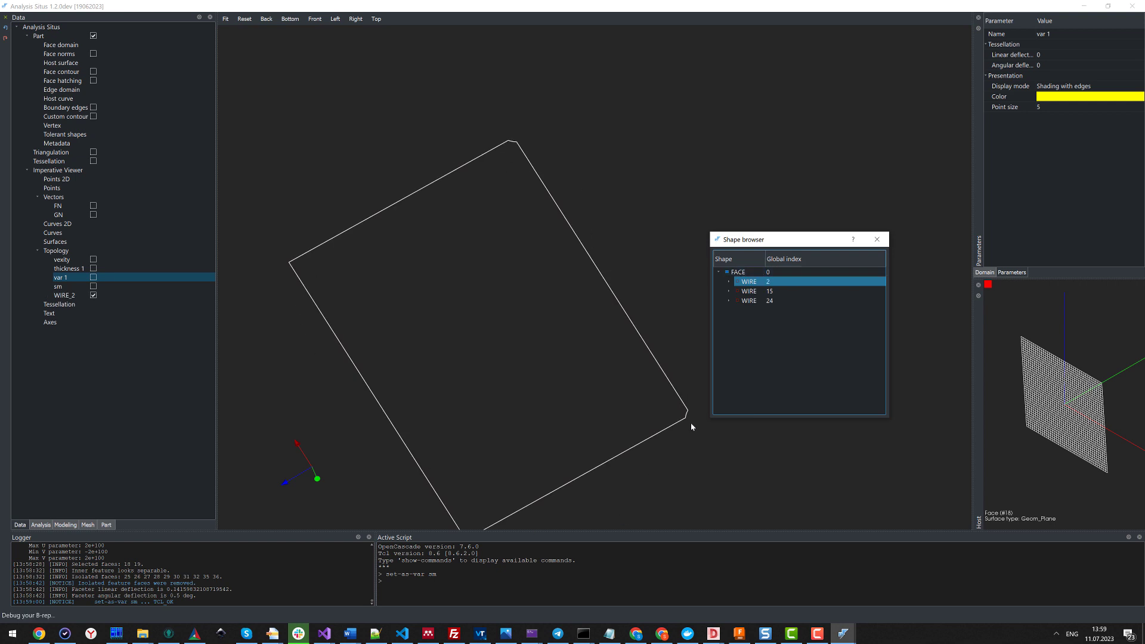
click(750, 291)
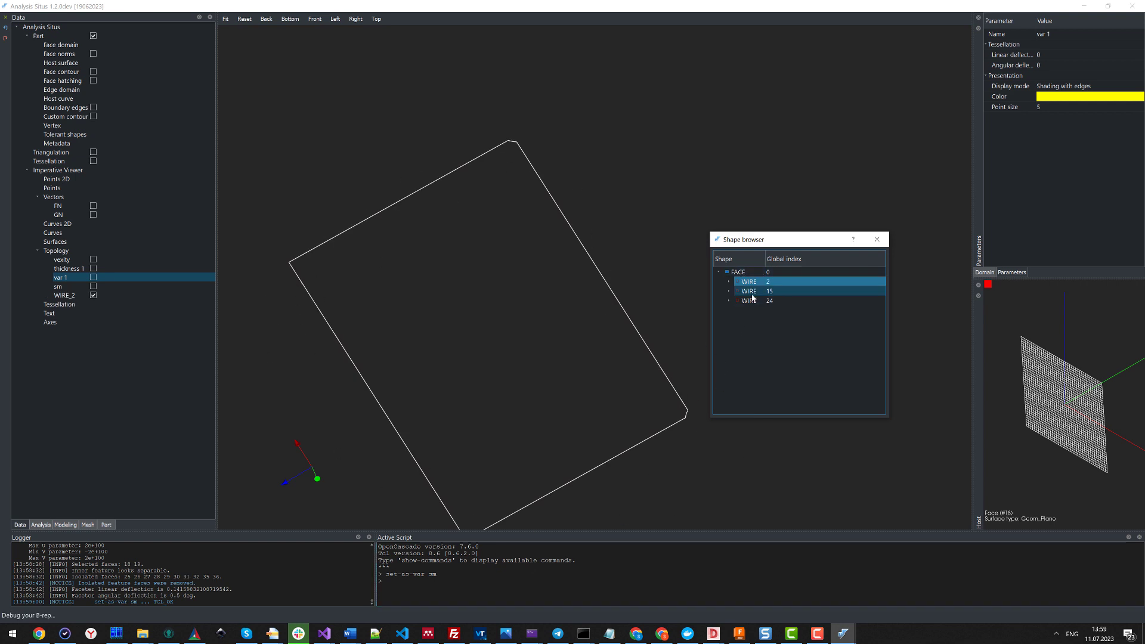
right_click(752, 291)
click(788, 290)
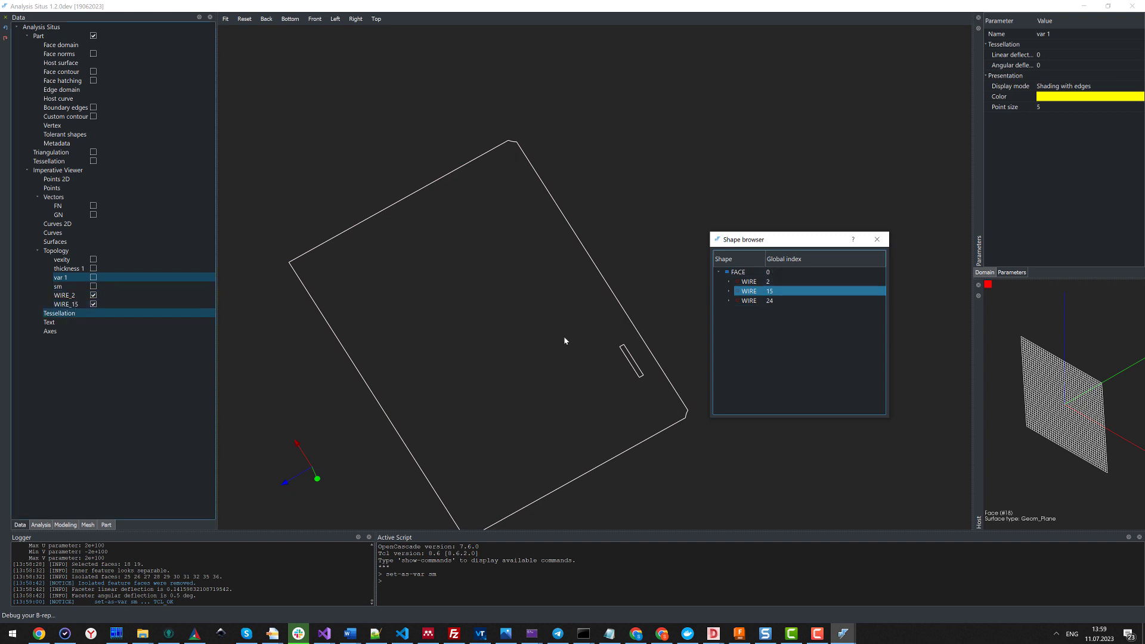
click(746, 301)
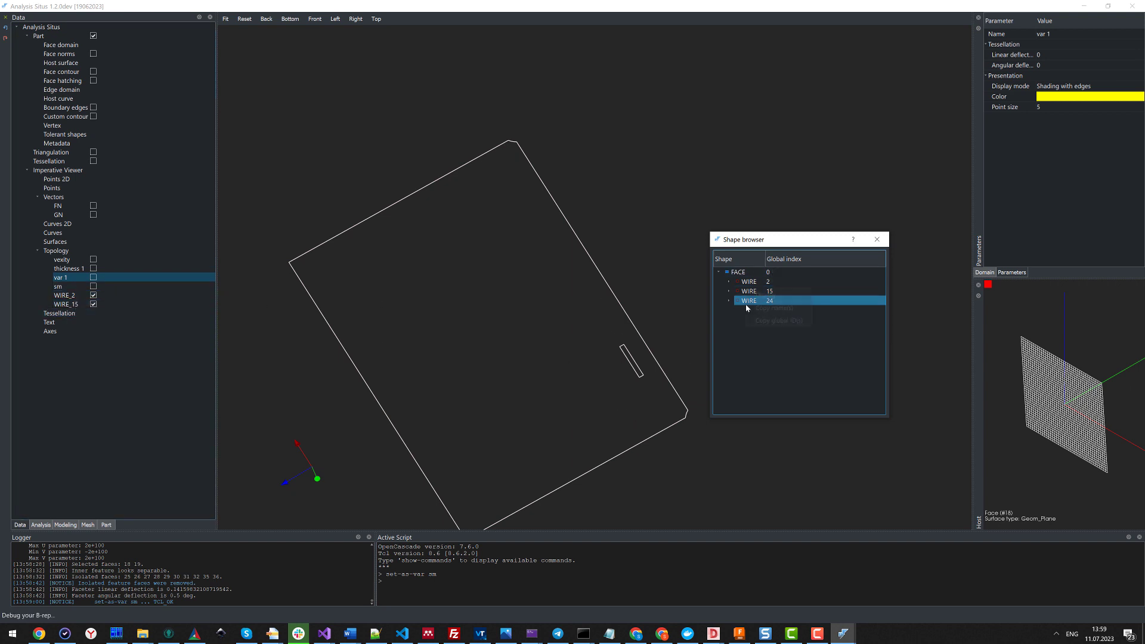
right_click(746, 301)
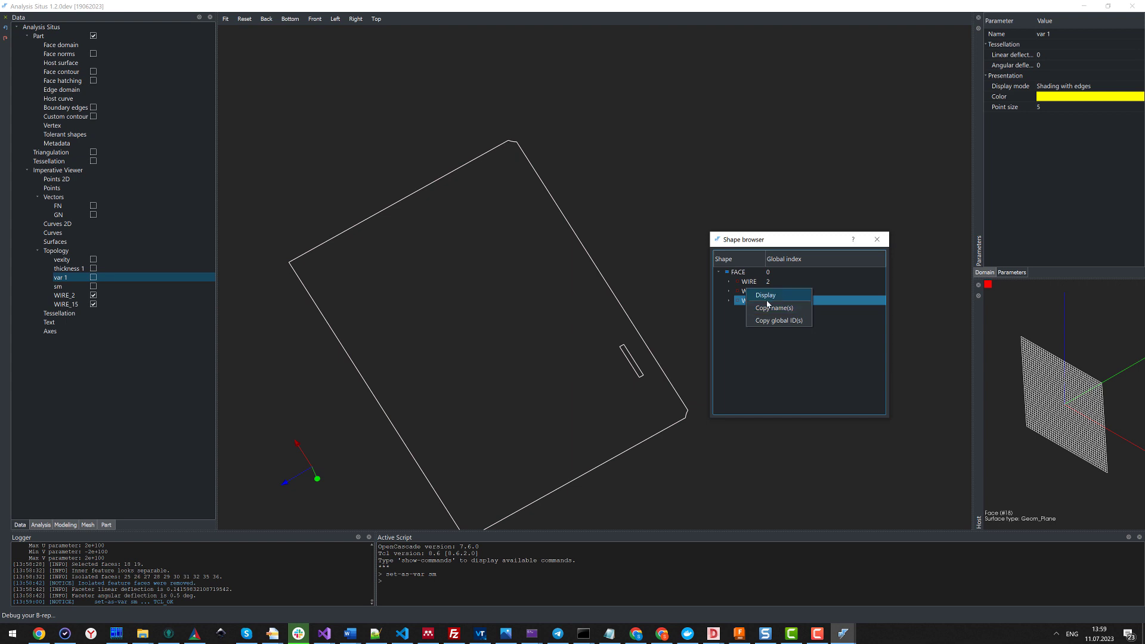
click(788, 295)
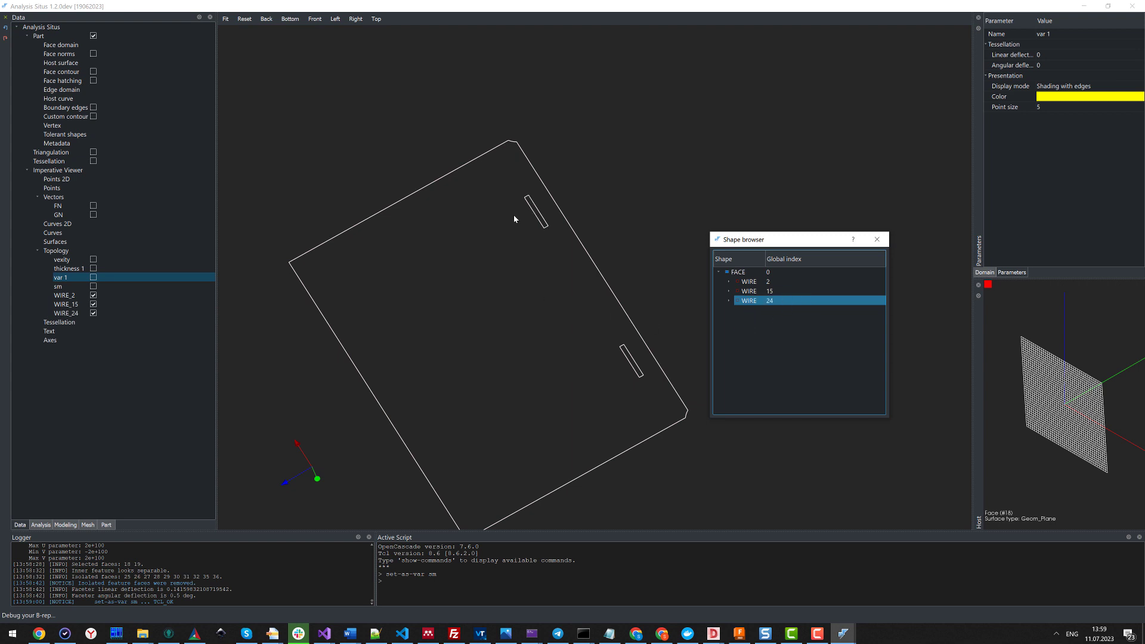
click(876, 239)
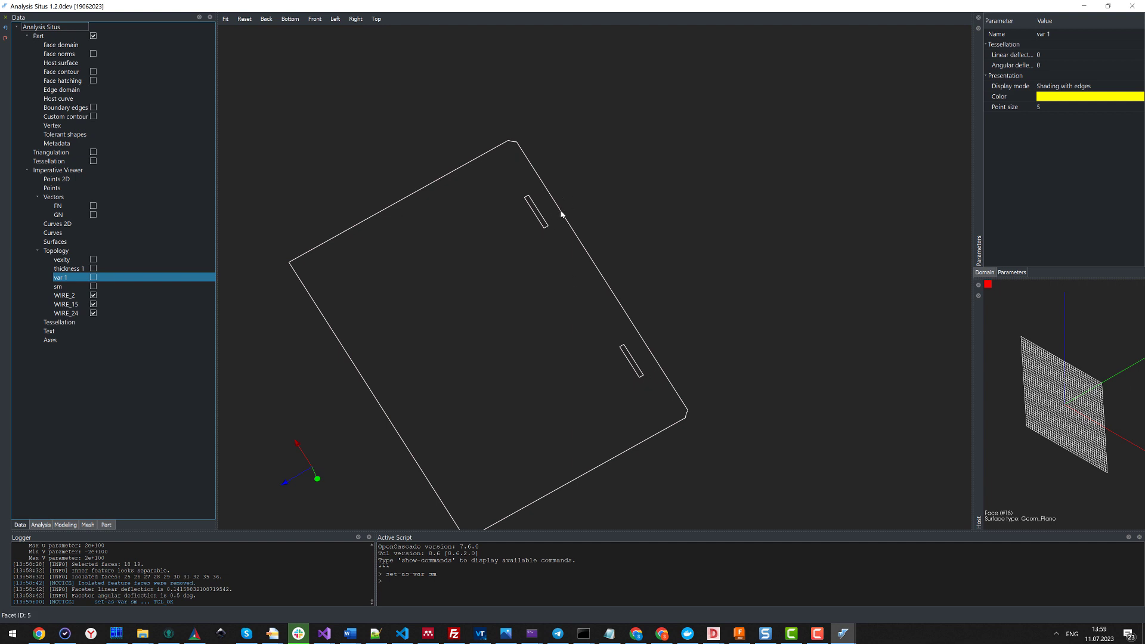
drag(561, 214, 453, 251)
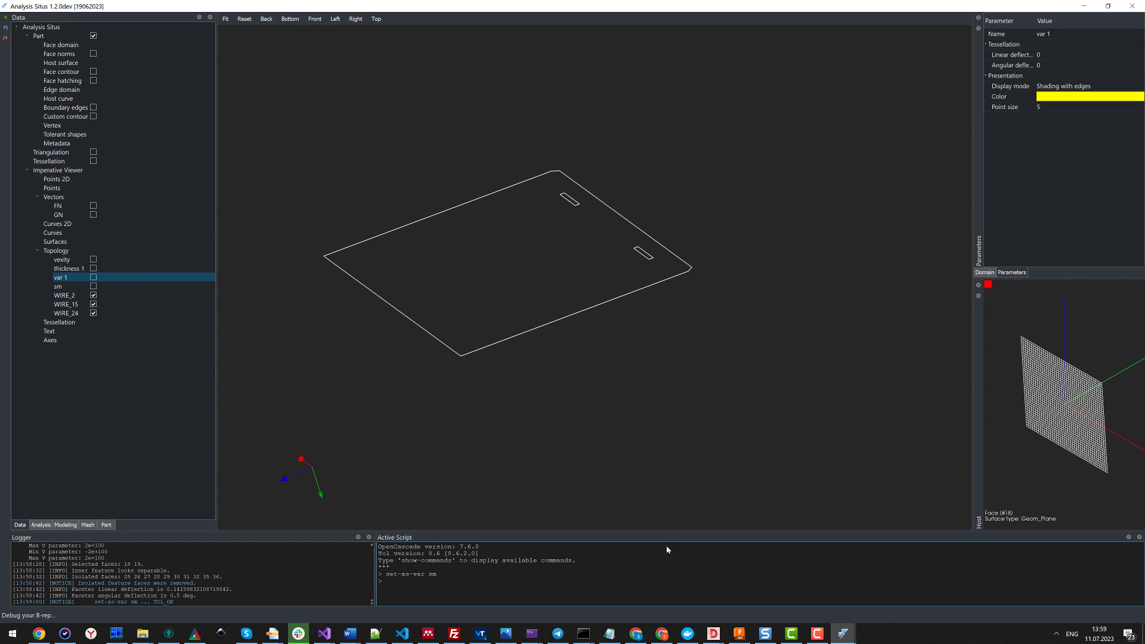
- Run make-face to build F1 from WIRE_15 and F2 from WIRE_24
ctrl+scroll(667, 546, up, 3)
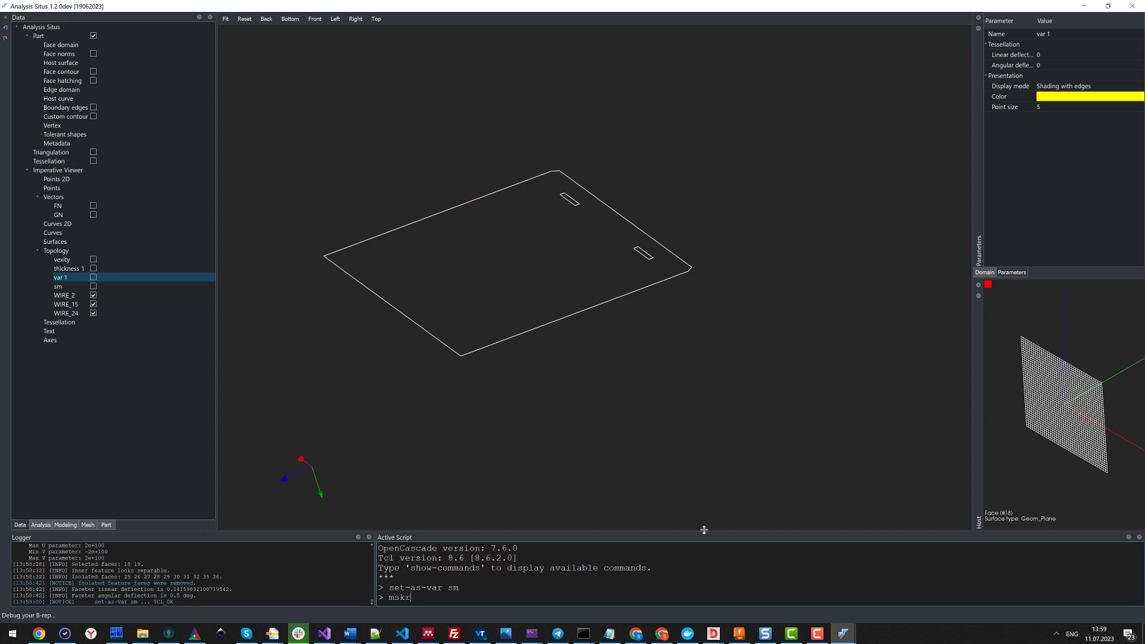
drag(703, 534, 697, 410)
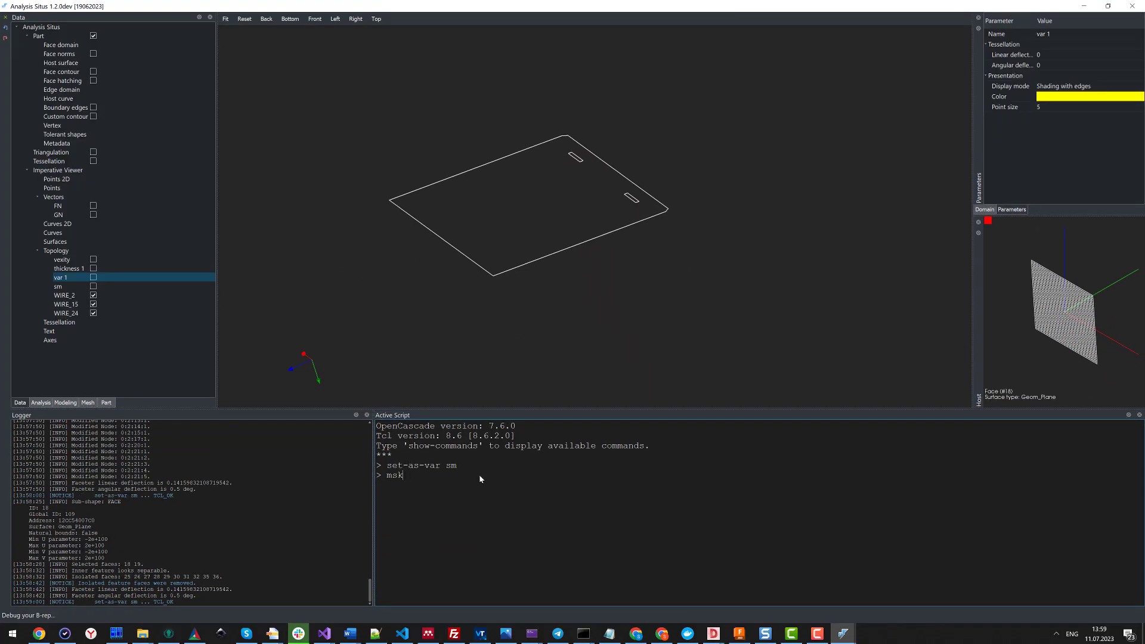
key(BackSpace)
key(BackSpace)
key(BackSpace)
text(ake-fa)
key(Return)
key(Return)
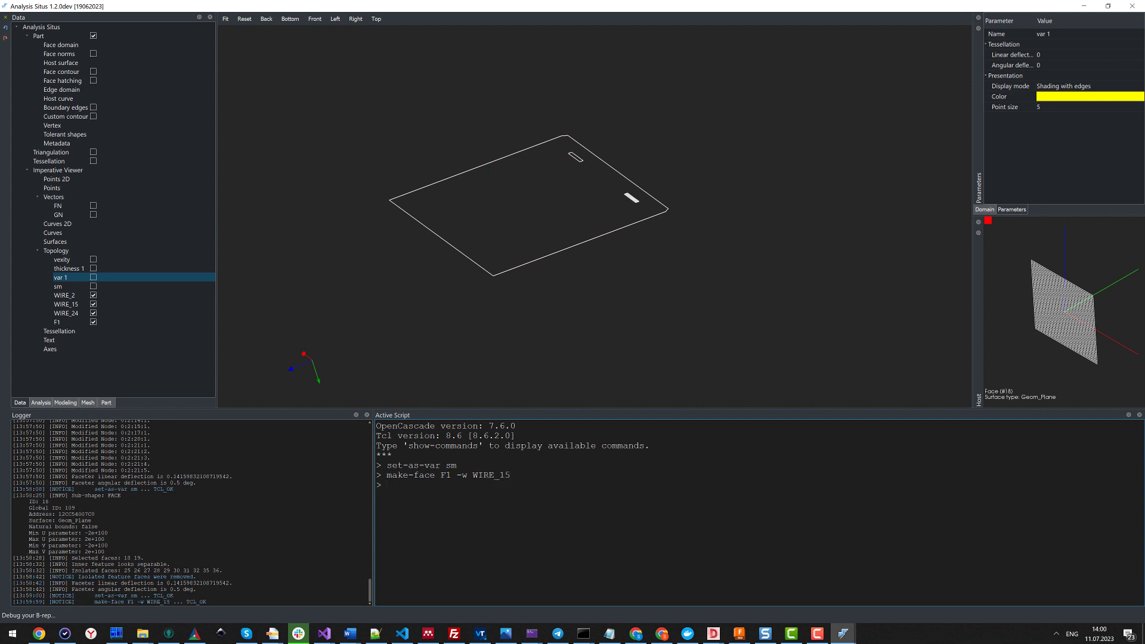
scroll(646, 181, up, 10)
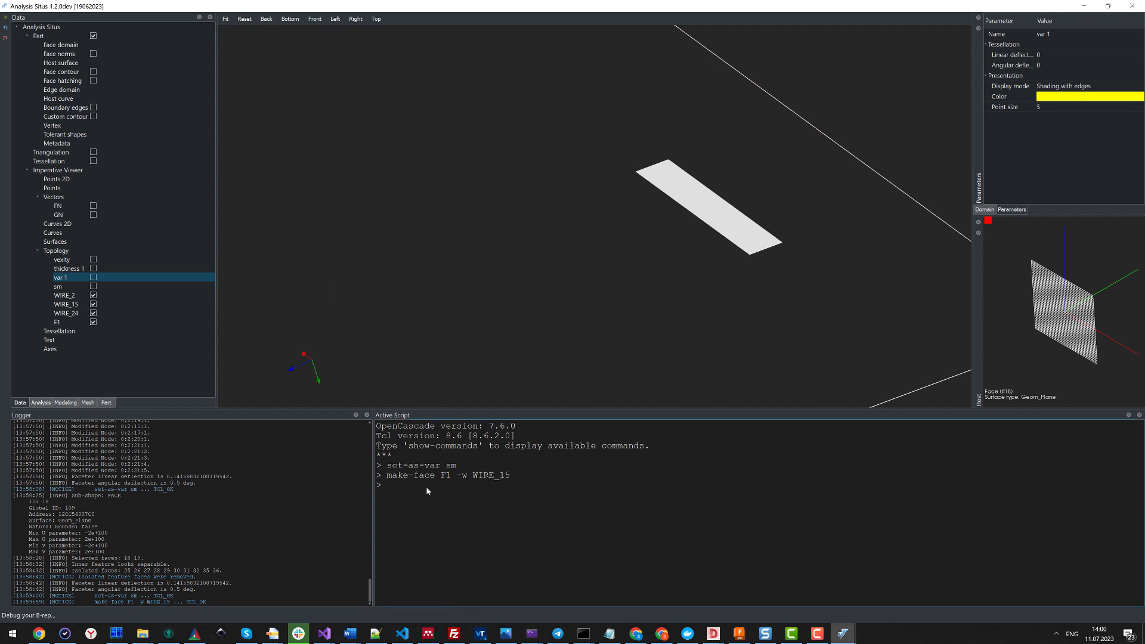
drag(452, 475, 447, 476)
double_click(508, 479)
text(24)
key(Return)
- Show the sm solid again over the slot outlines
scroll(506, 277, down, 5)
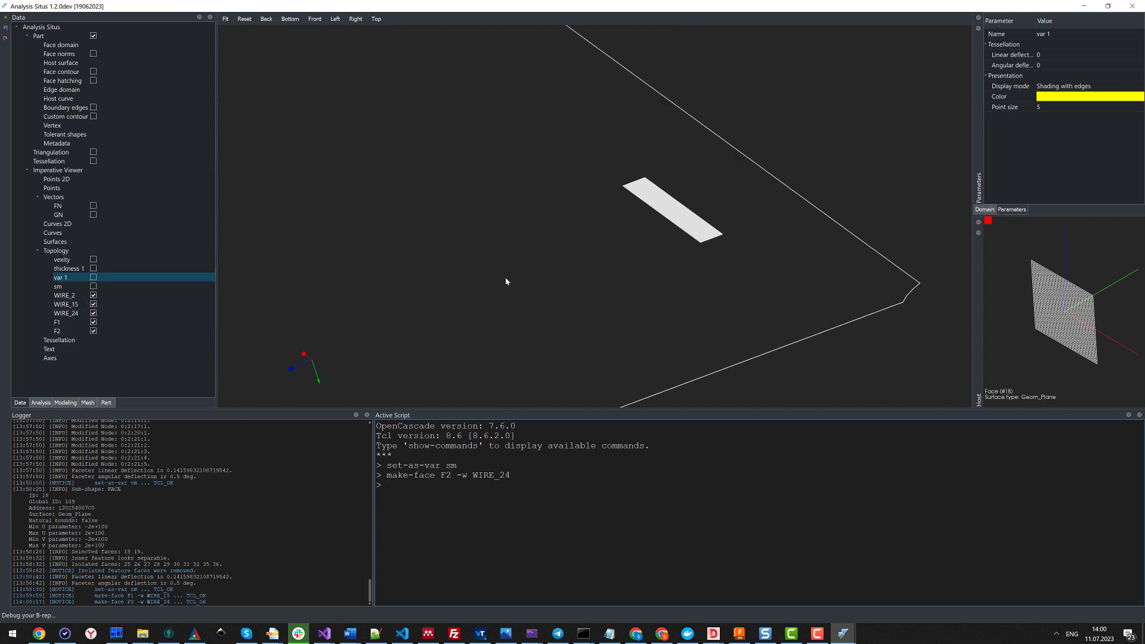
scroll(584, 251, up, 2)
scroll(584, 252, down, 1)
middle_drag(528, 247, 547, 290)
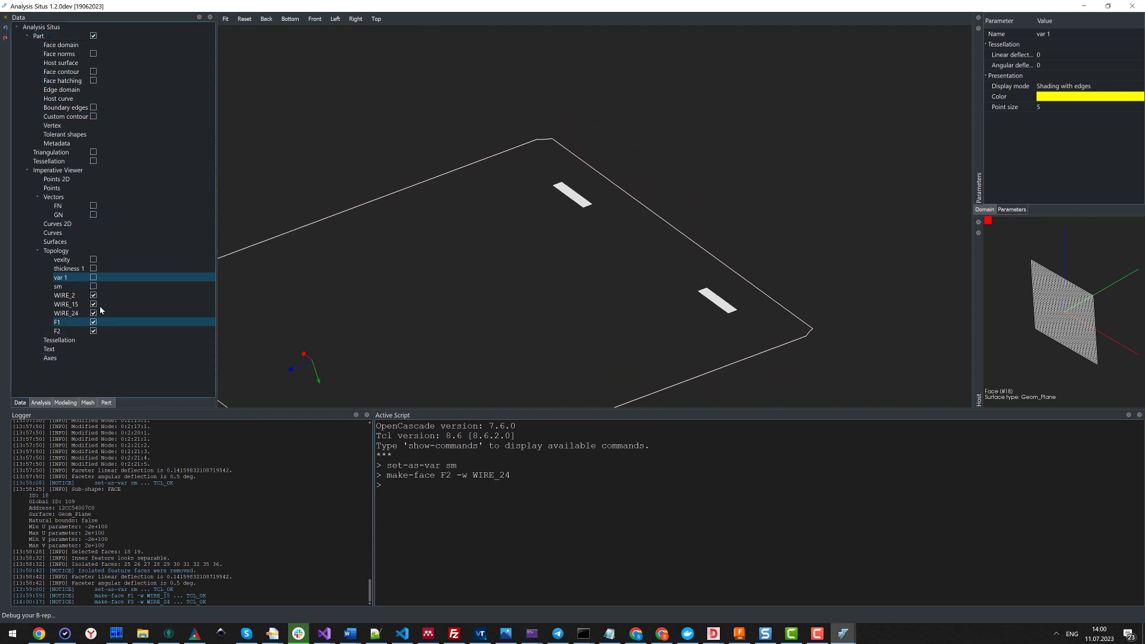
click(94, 287)
mouse_move(503, 289)
mouse_down()
mouse_move(563, 241)
mouse_move(636, 304)
mouse_move(565, 310)
mouse_up()
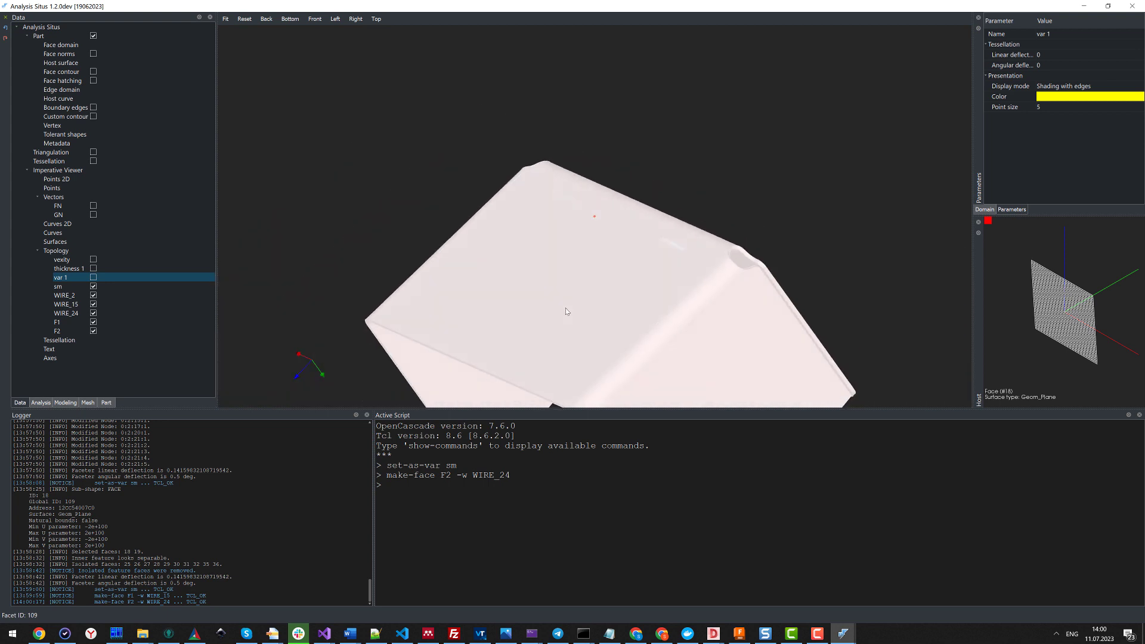
- Change the sm colour to dark grey #706b6b in its Parameters
click(69, 287)
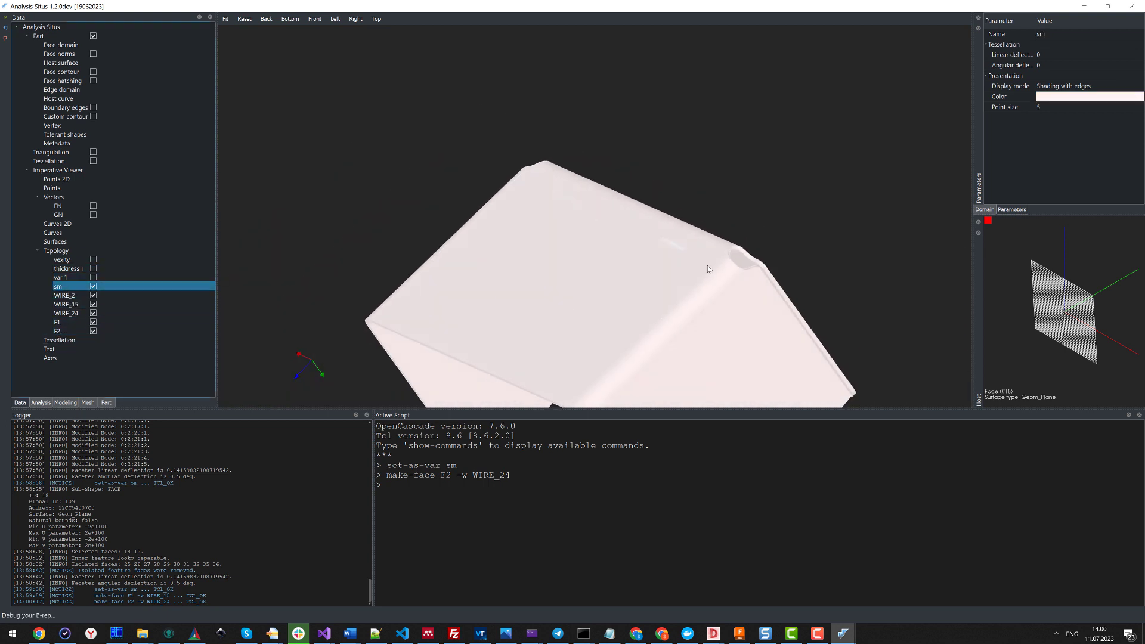
double_click(1061, 98)
click(620, 292)
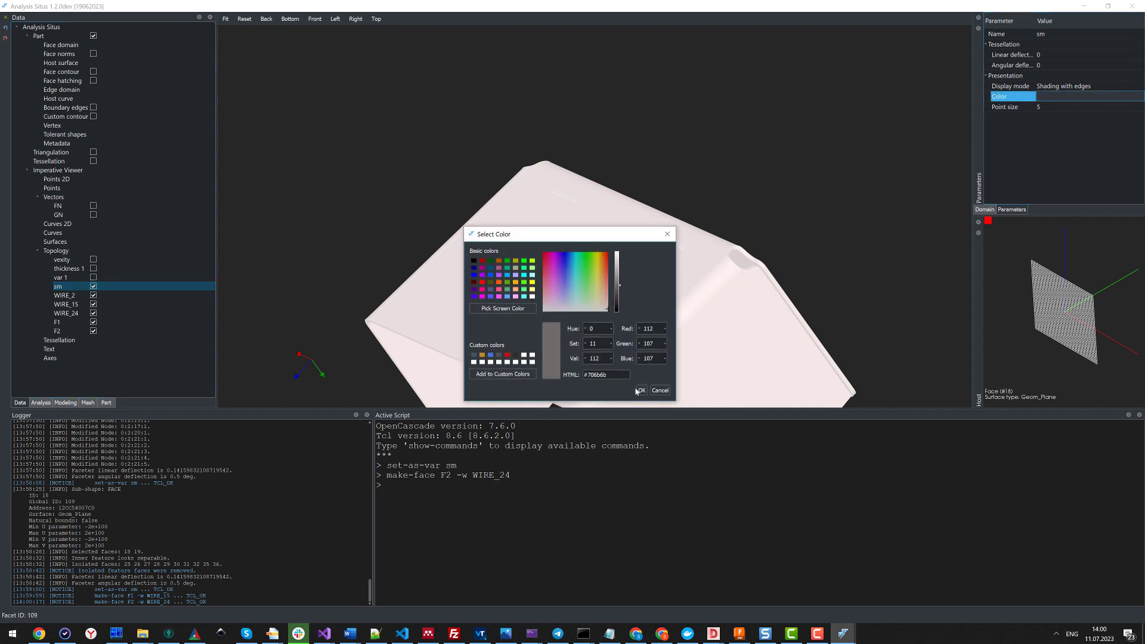
click(642, 390)
drag(641, 390, 431, 245)
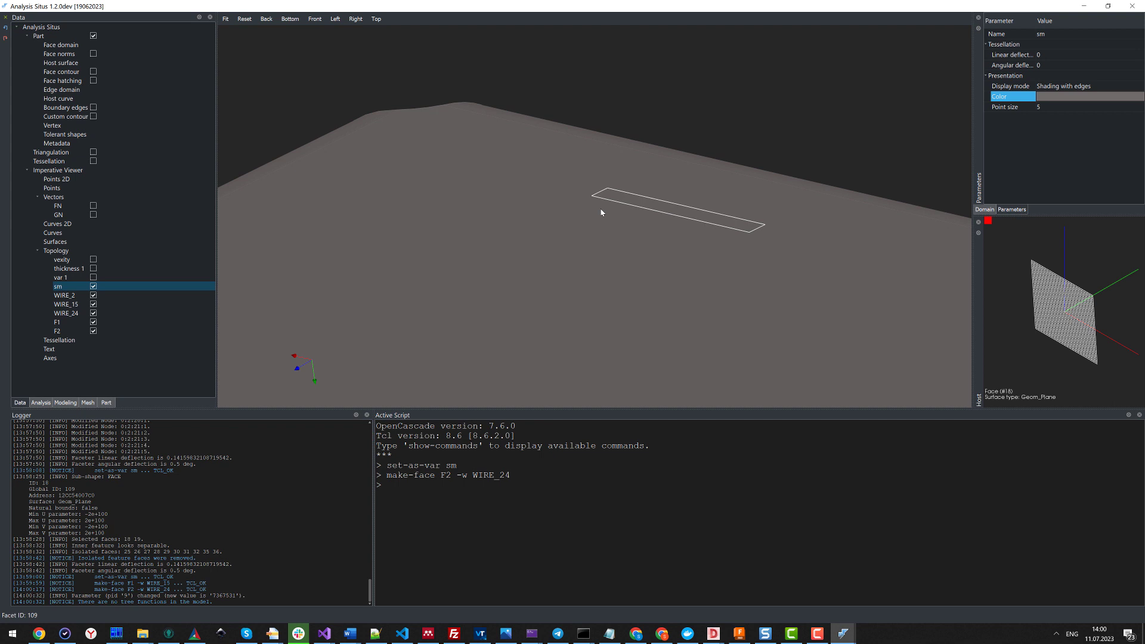
drag(601, 211, 454, 227)
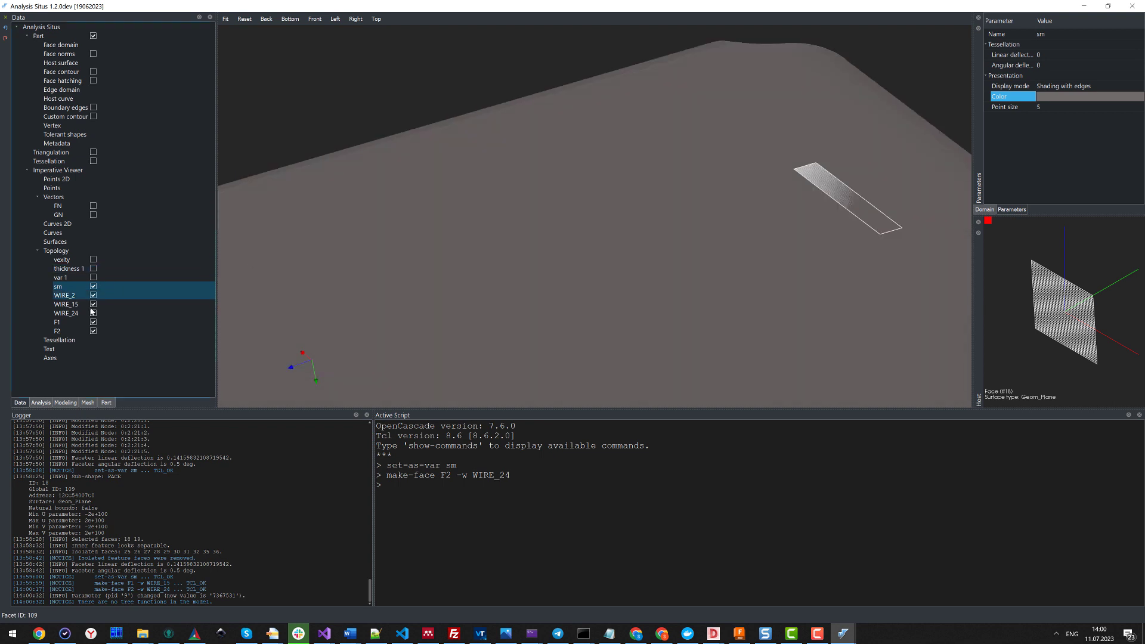
- Set slot face F1 as the Part and show only the Part
right_click(79, 322)
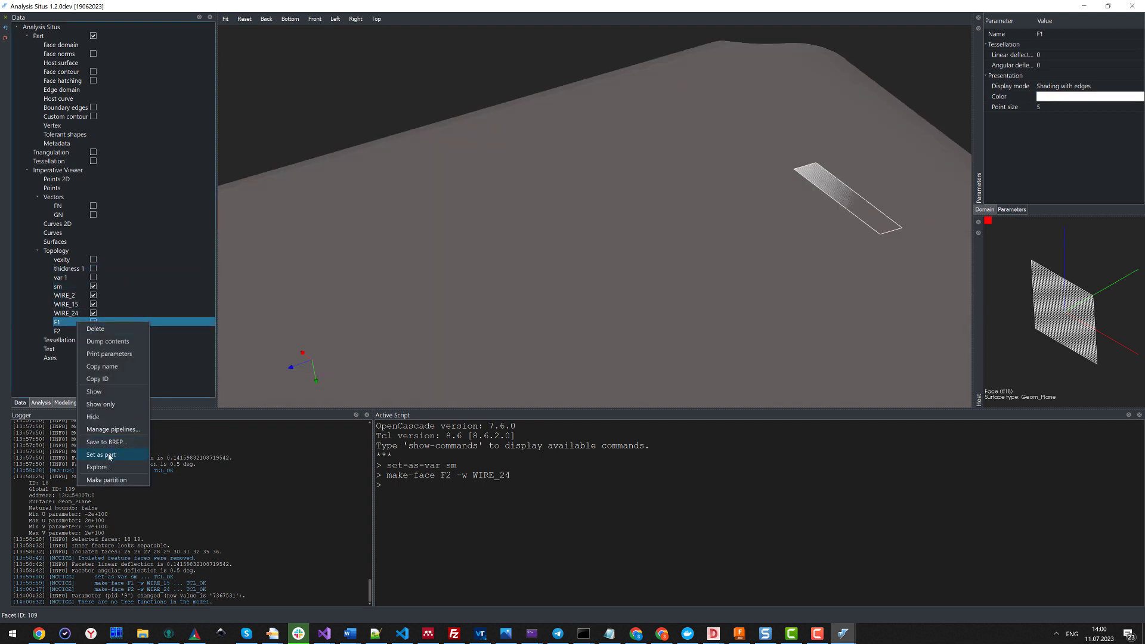
click(109, 455)
click(76, 36)
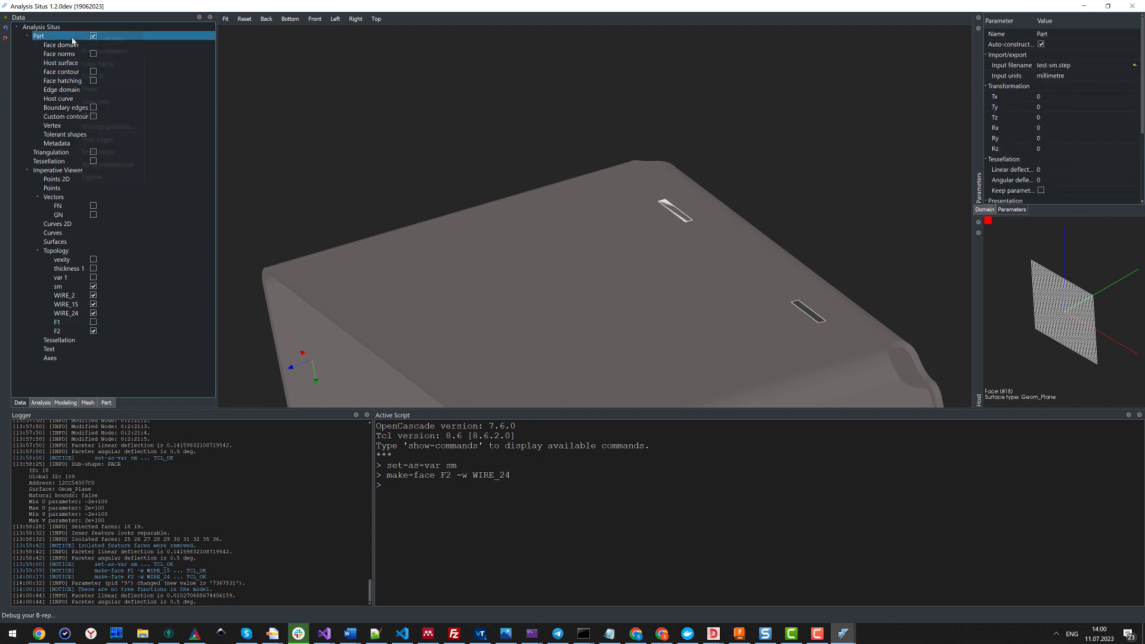
right_click(77, 36)
click(112, 107)
- Fit the slot face in view and orbit around it to inspect it
middle_drag(756, 314, 490, 210)
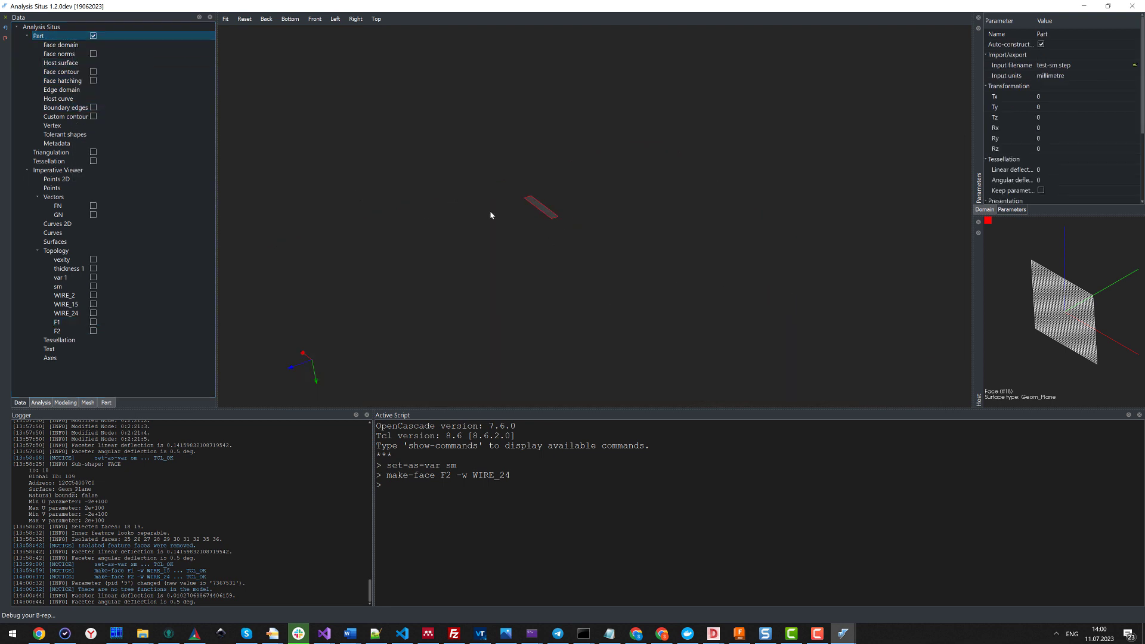
scroll(506, 199, up, 3)
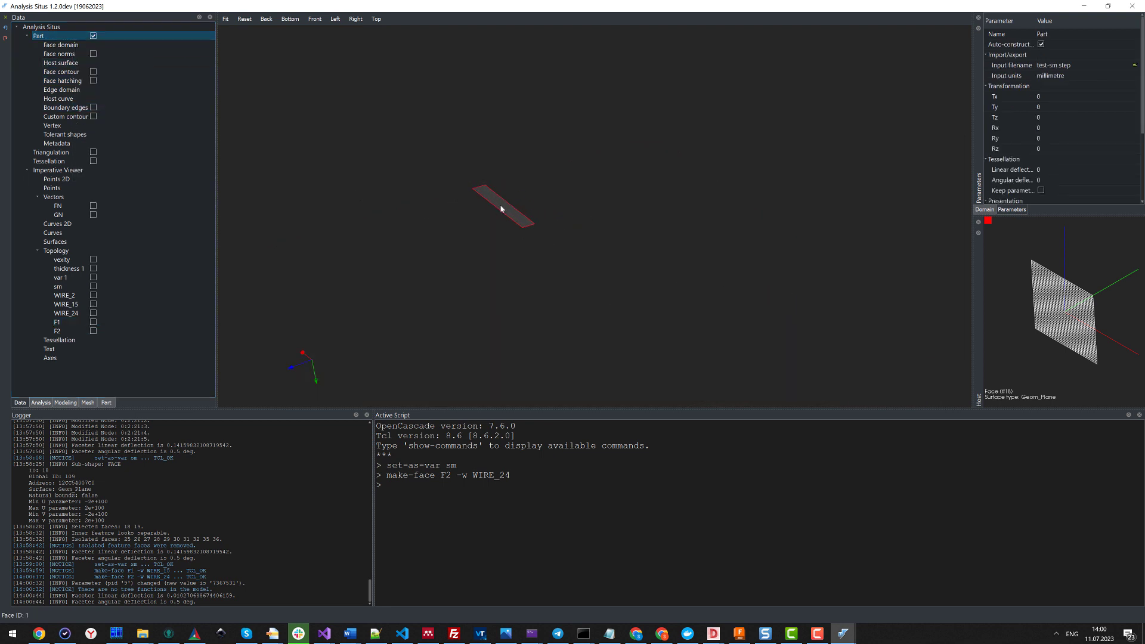
right_click(502, 207)
click(539, 267)
drag(539, 267, 578, 163)
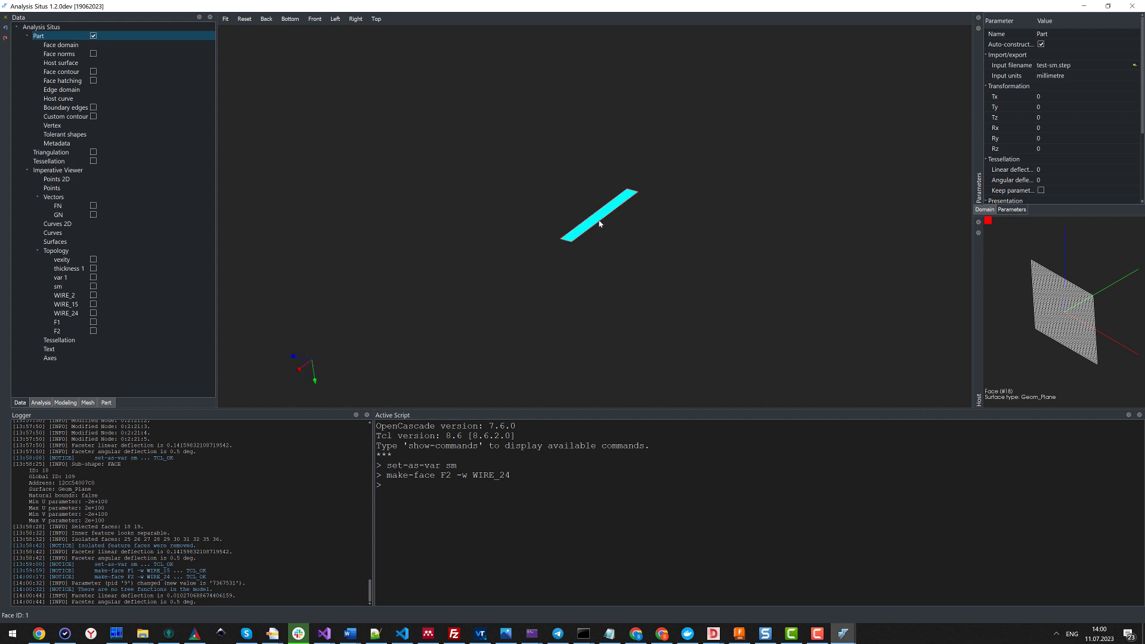
mouse_move(600, 221)
mouse_down()
mouse_move(588, 328)
mouse_move(611, 189)
mouse_move(603, 232)
mouse_up()
click(599, 219)
right_click(584, 226)
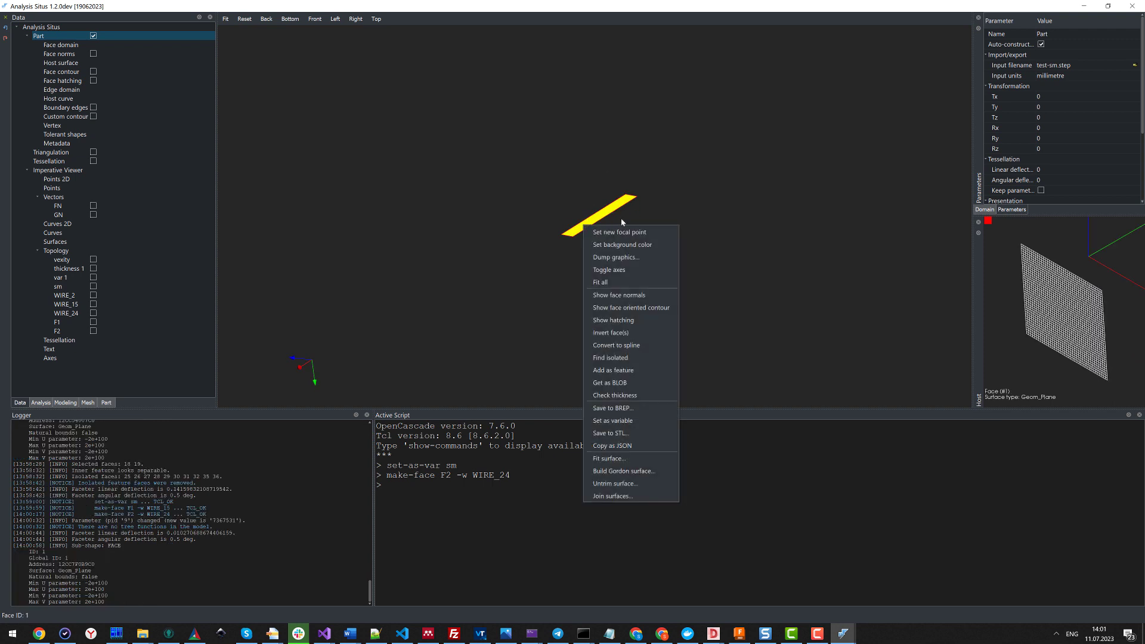
click(617, 295)
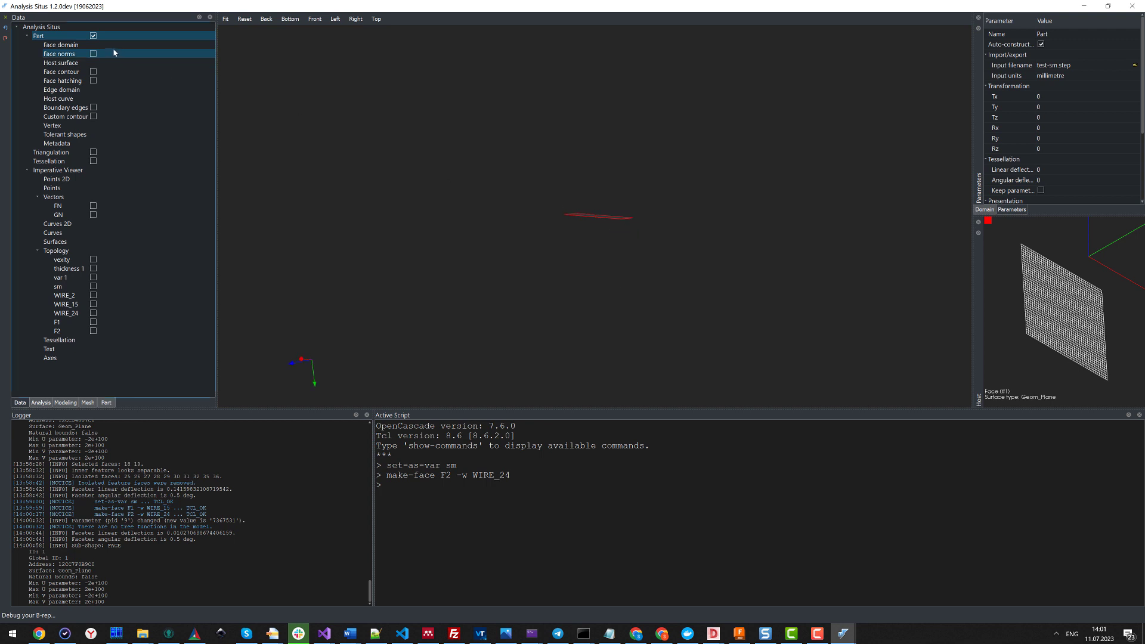
click(93, 53)
drag(626, 222, 532, 276)
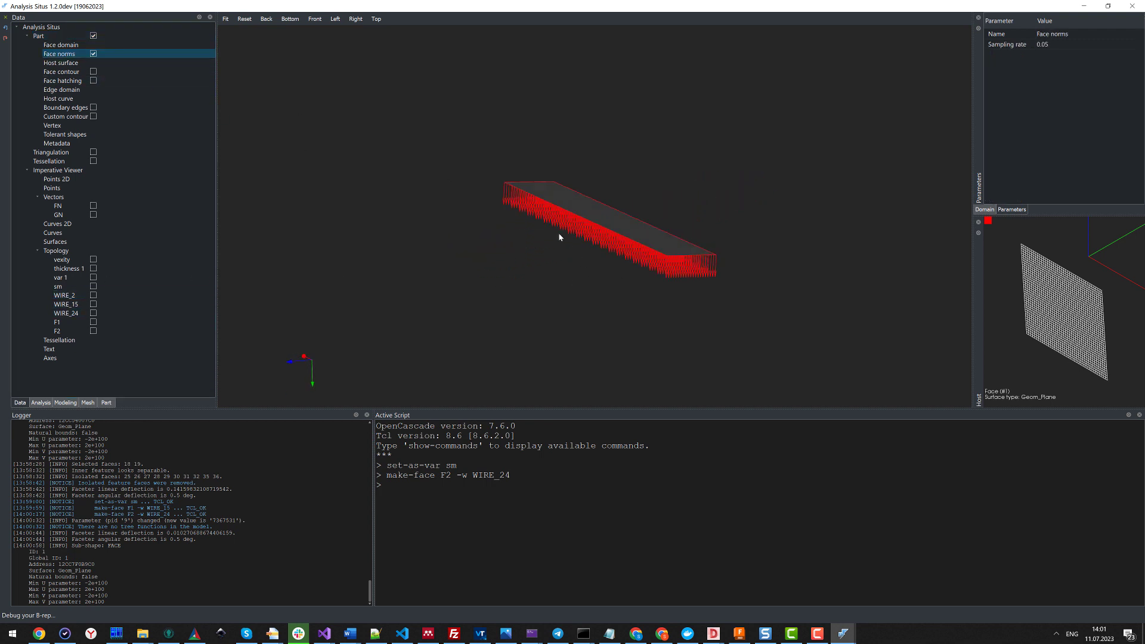
click(93, 287)
drag(417, 298, 615, 325)
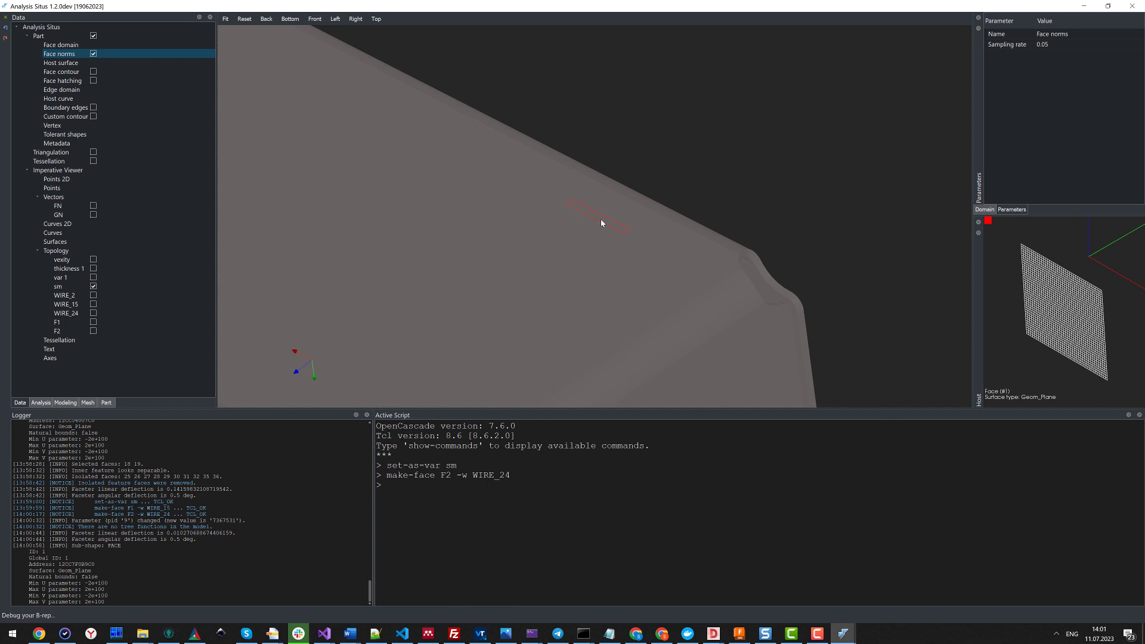
click(72, 37)
right_click(72, 37)
click(106, 113)
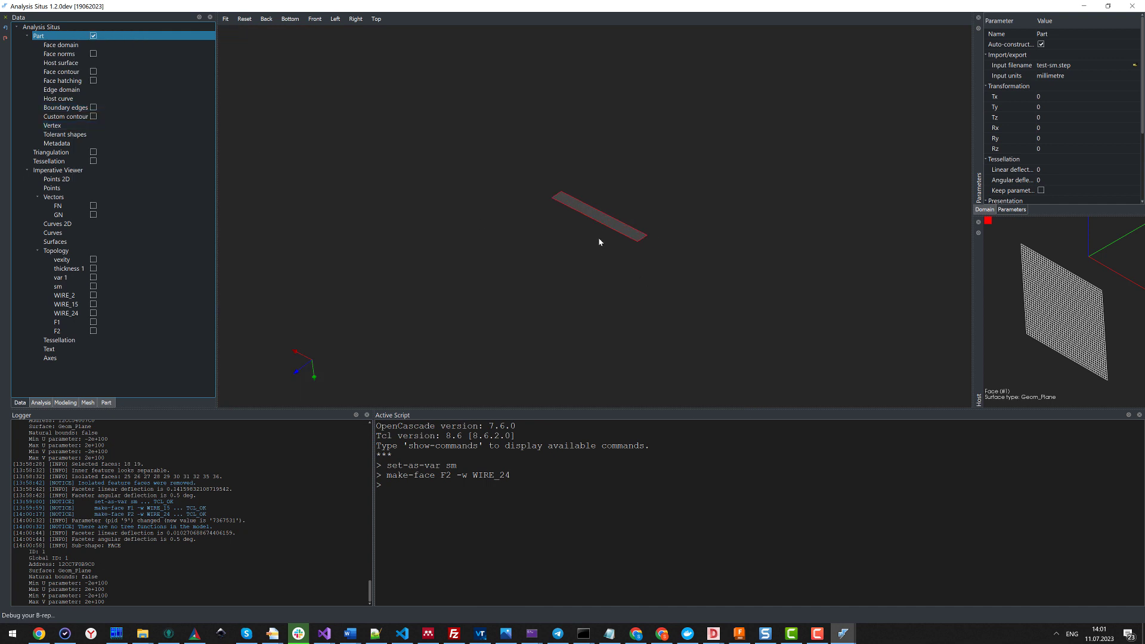
- Invert the orientation of the slot face
right_click(606, 222)
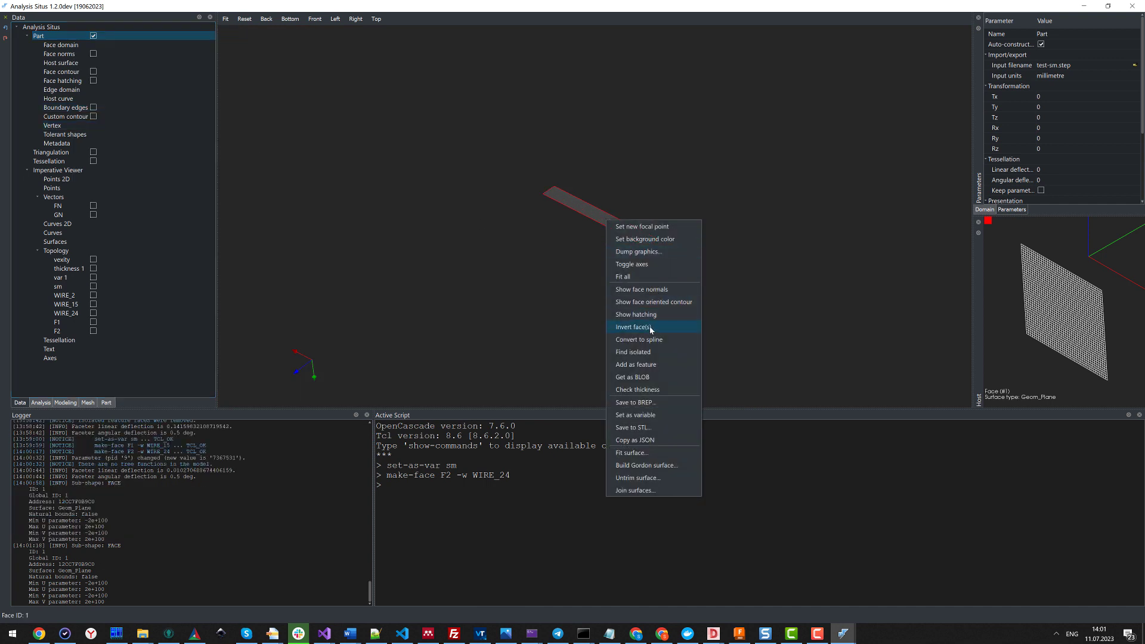
click(652, 327)
drag(650, 246, 601, 218)
- Show the face's oriented contour and turn on its face normals
click(599, 222)
right_click(601, 222)
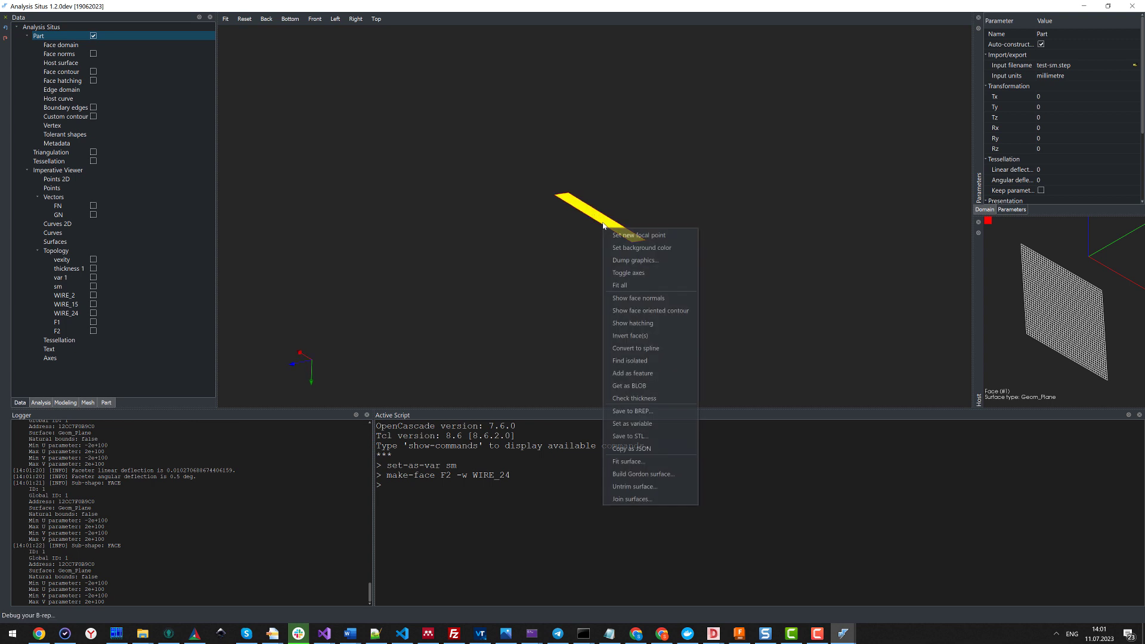
click(638, 310)
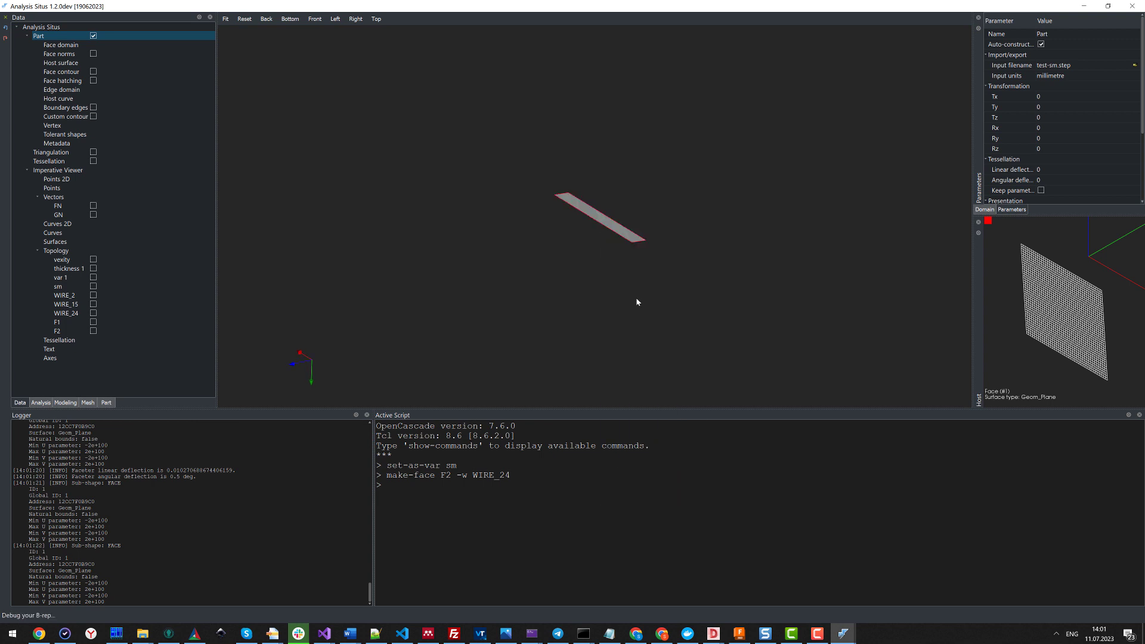
drag(636, 299, 664, 262)
click(93, 54)
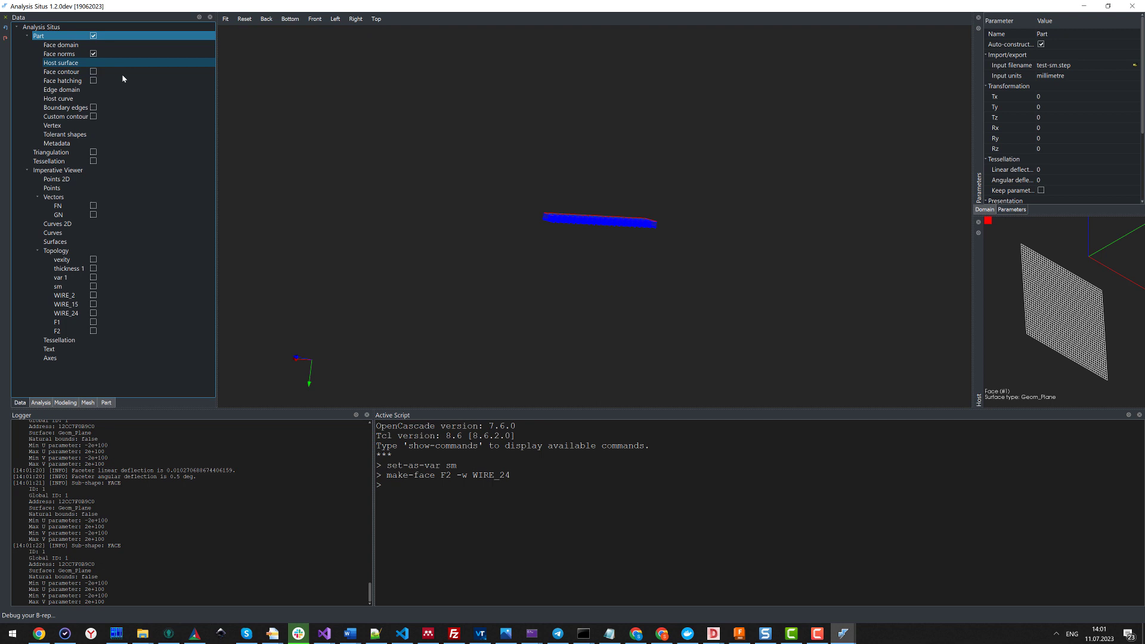
scroll(431, 260, up, 5)
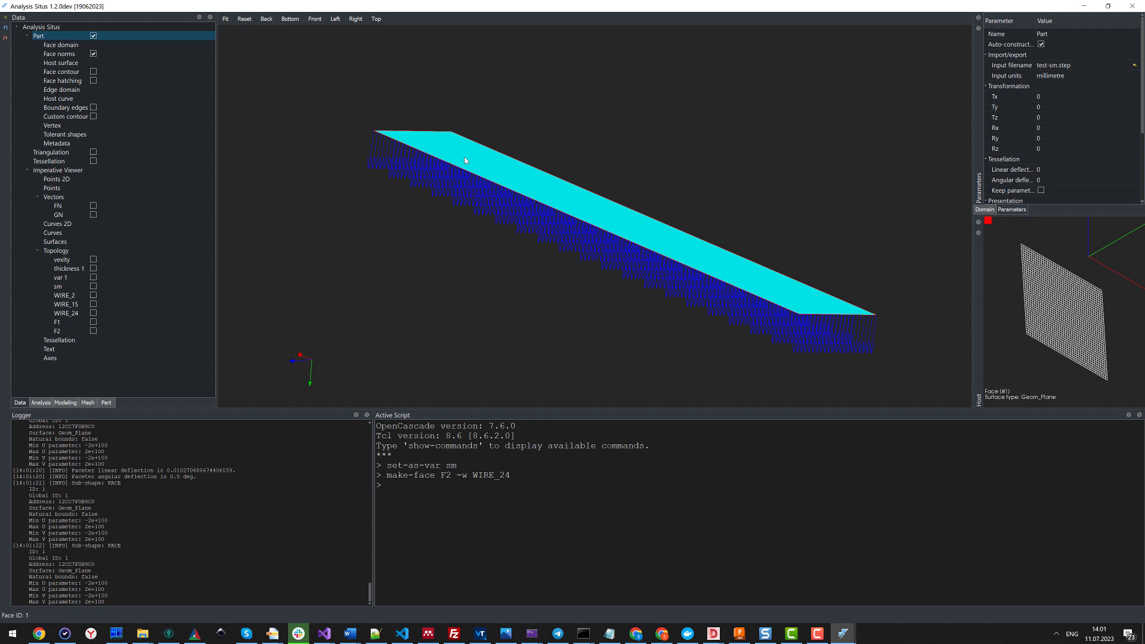
- View the slot face's parametric domain, then clear the selection
click(483, 167)
click(989, 210)
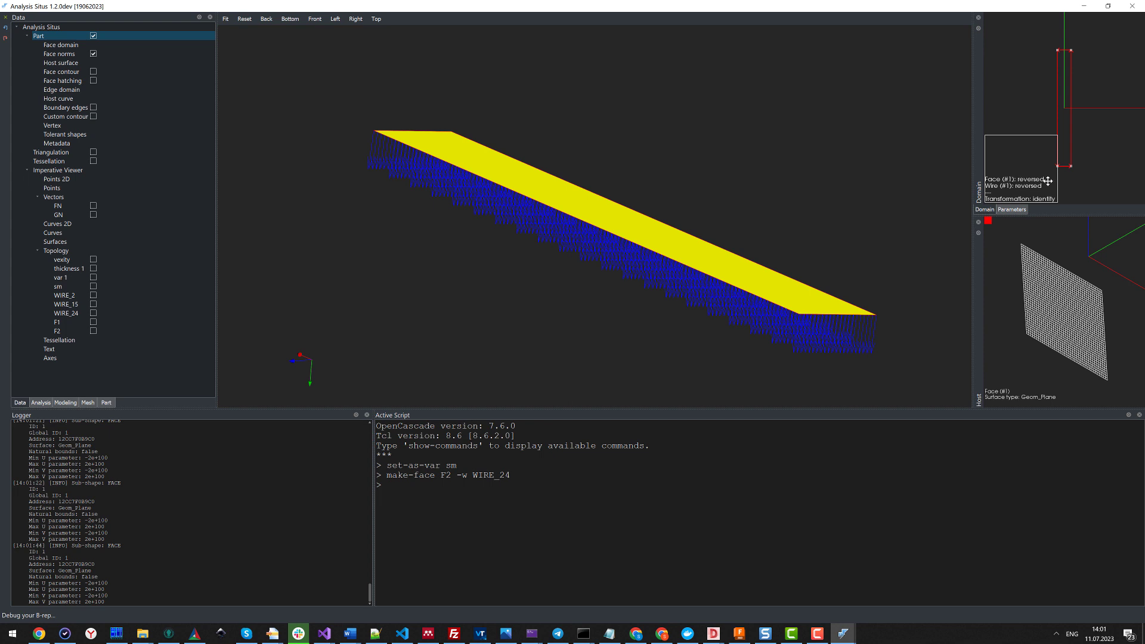
click(691, 136)
scroll(599, 206, down, 3)
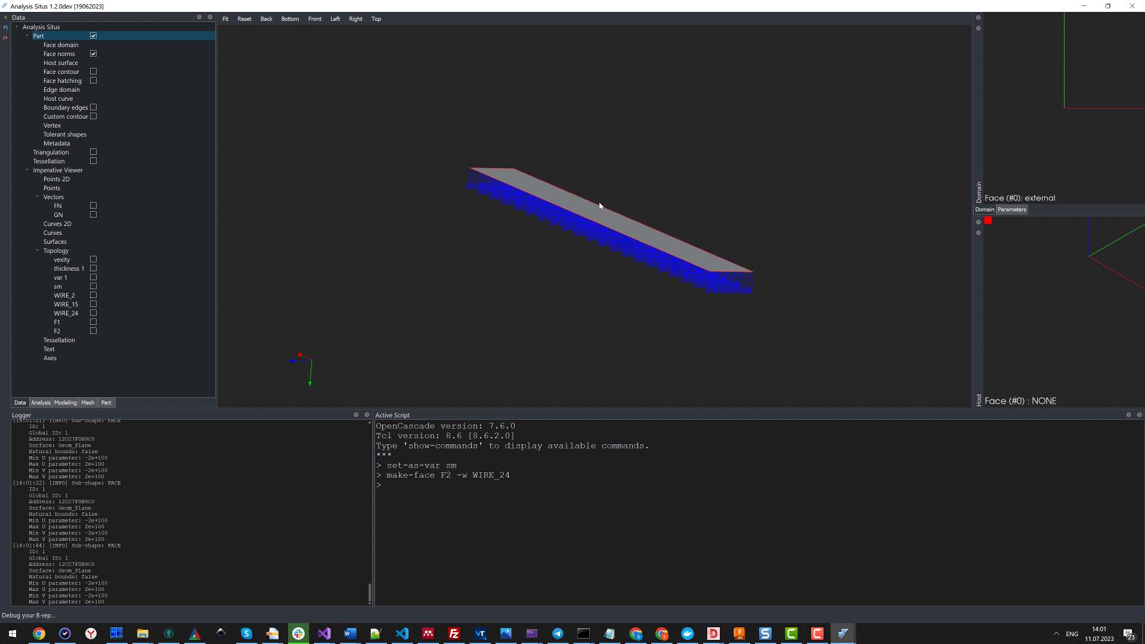
- Hide face normals and run offset-shell -1 -solid to thicken the slot face
click(93, 54)
scroll(442, 253, down, 2)
click(400, 477)
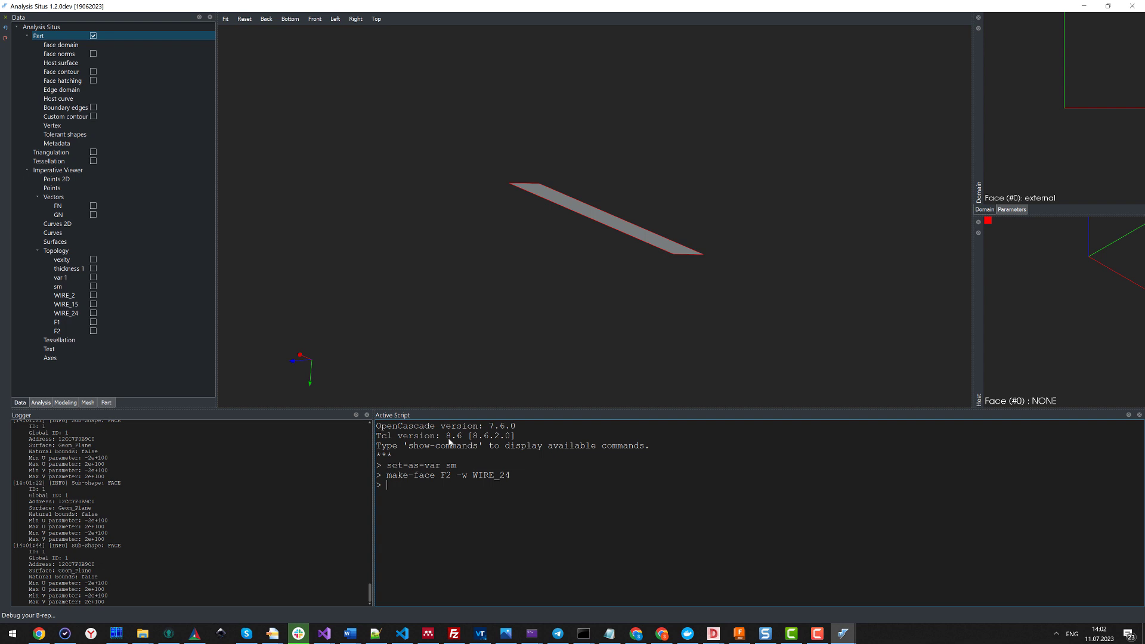
text(offset-shell -1 -solid)
key(Return)
mouse_move(596, 232)
mouse_down()
mouse_move(498, 242)
mouse_move(565, 237)
mouse_move(562, 262)
mouse_move(602, 235)
mouse_up()
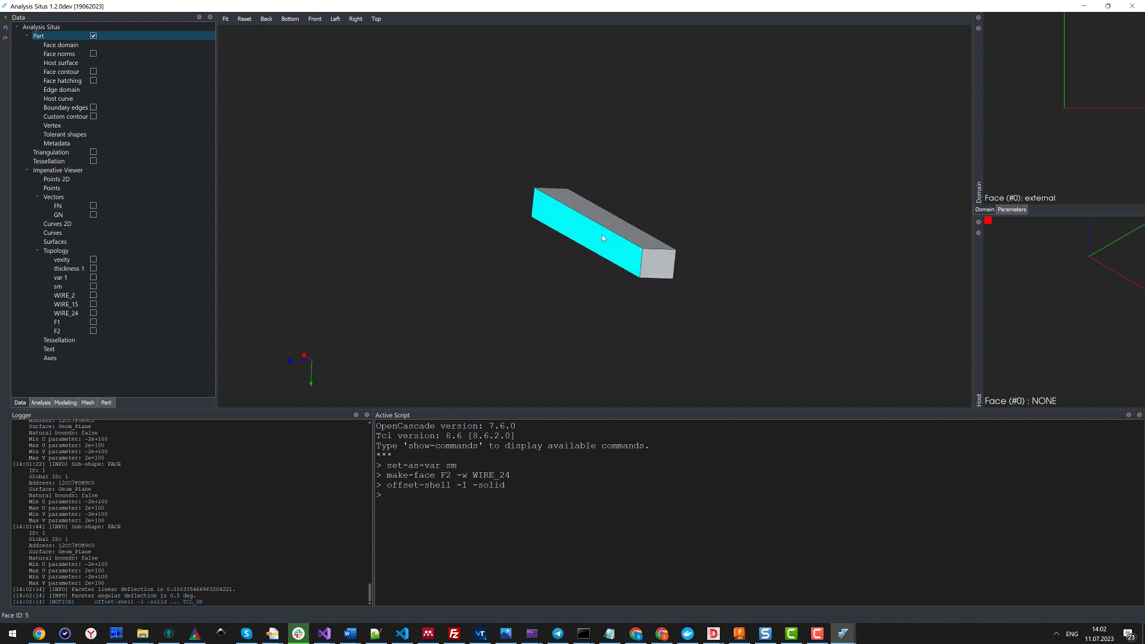
click(602, 237)
shift+click(602, 217)
right_click(602, 217)
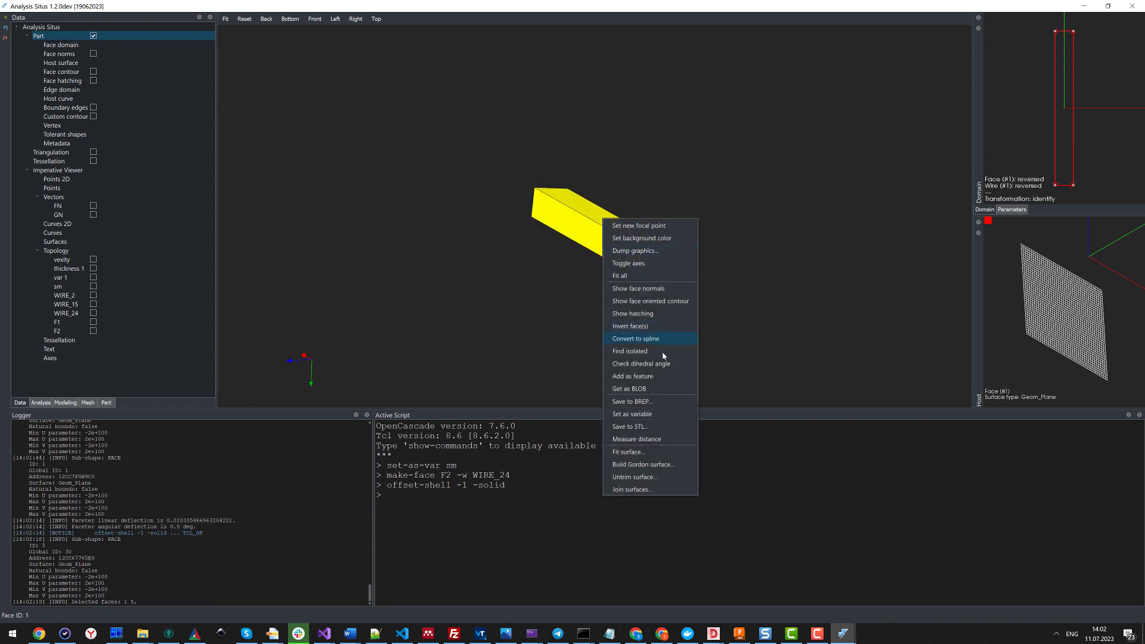
click(643, 331)
drag(101, 601, 113, 603)
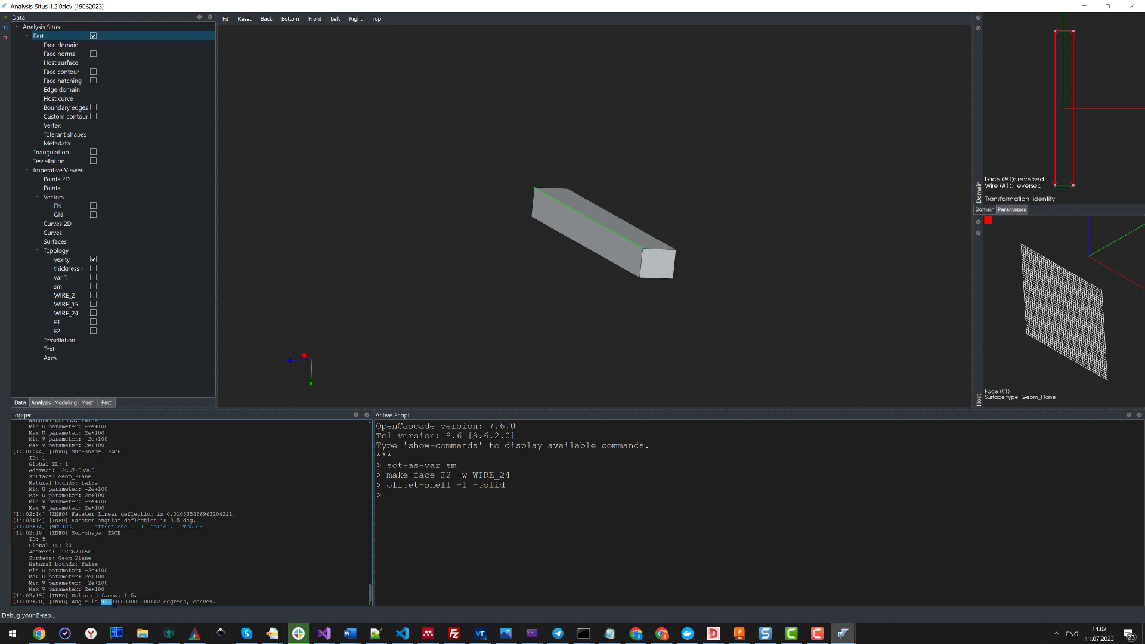
drag(477, 346, 610, 260)
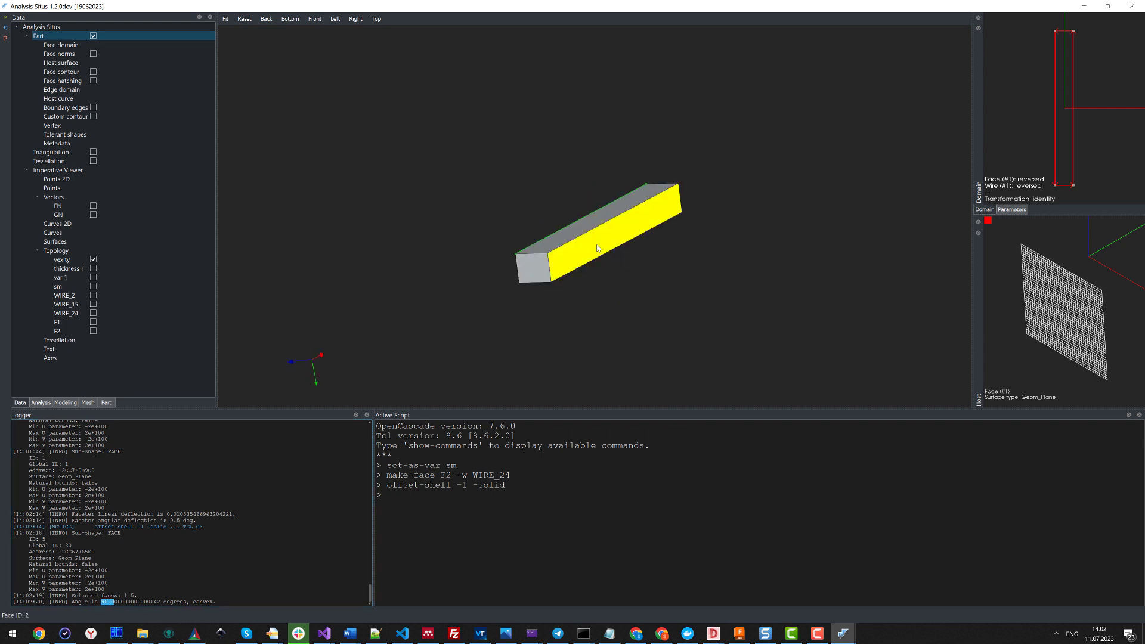
click(589, 191)
drag(589, 191, 581, 212)
shift+click(580, 212)
right_click(581, 212)
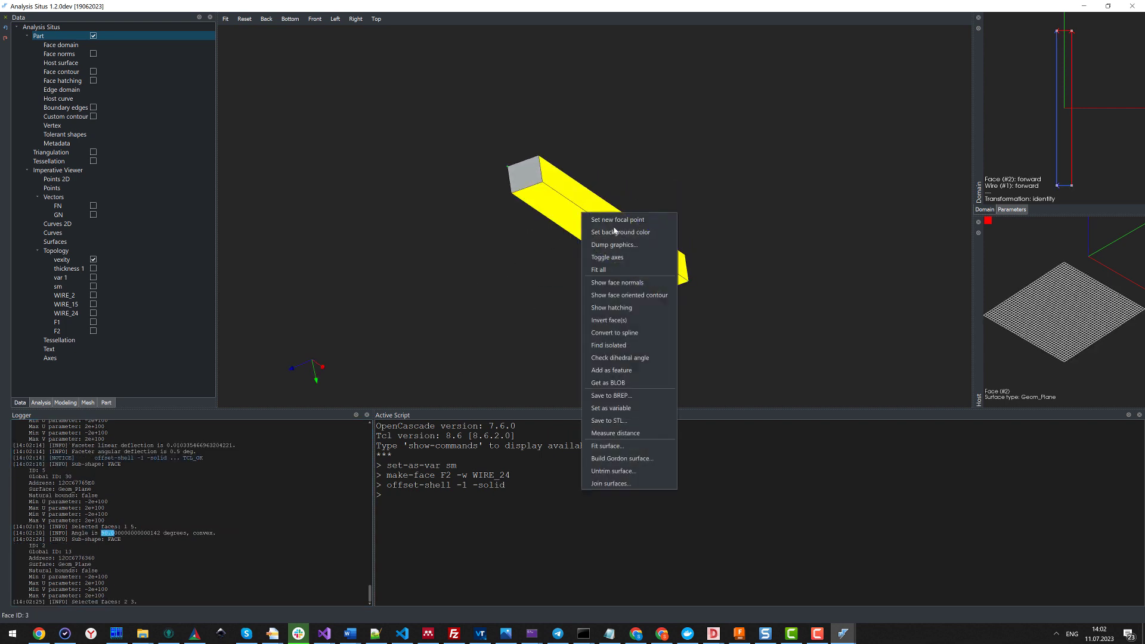
click(625, 358)
drag(101, 601, 122, 602)
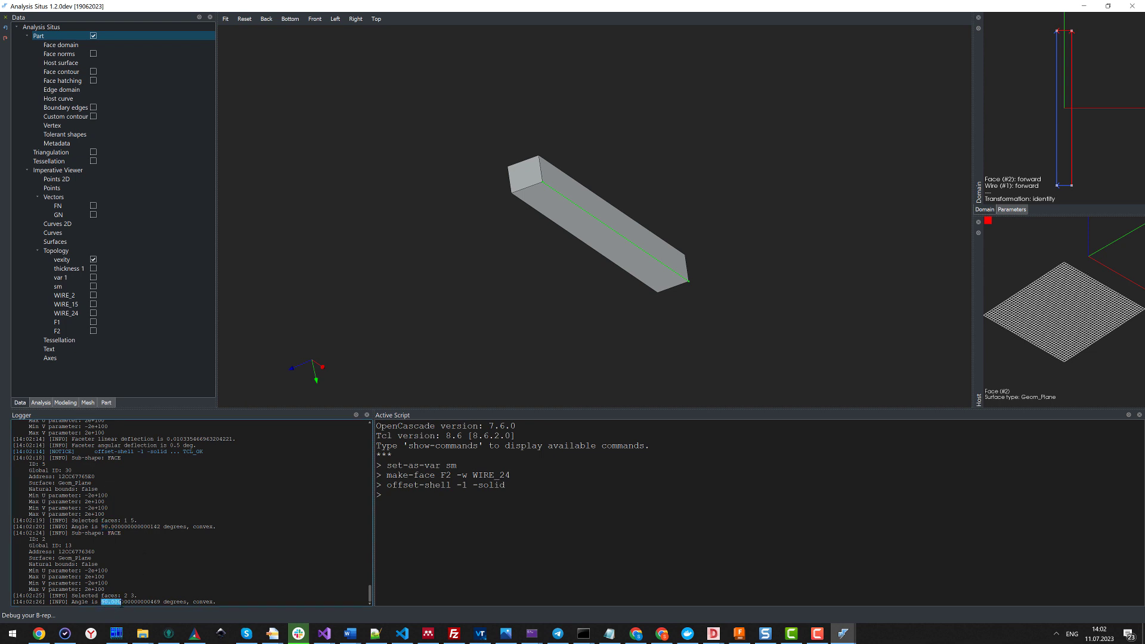
drag(459, 272, 599, 222)
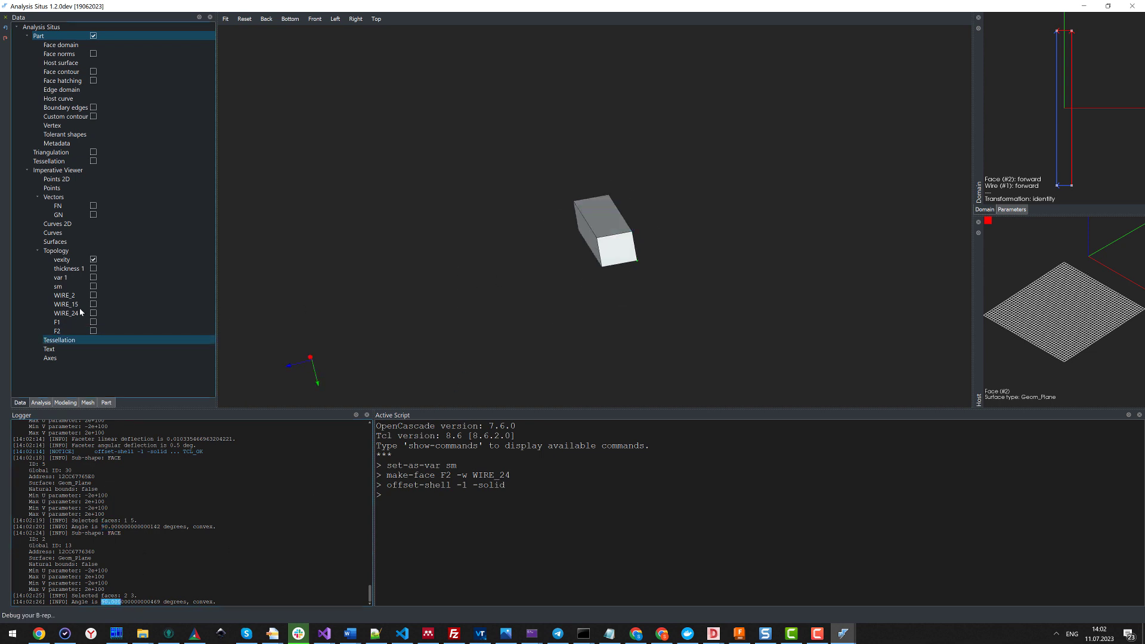
click(90, 288)
click(92, 288)
drag(513, 257, 622, 329)
scroll(617, 324, down, 3)
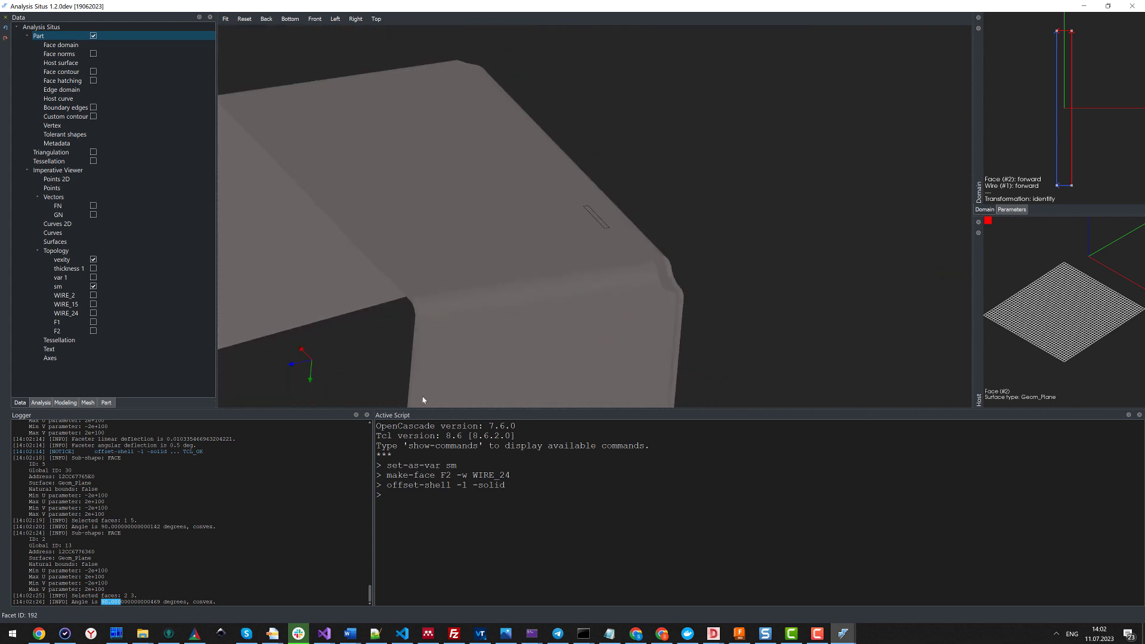
scroll(573, 170, up, 3)
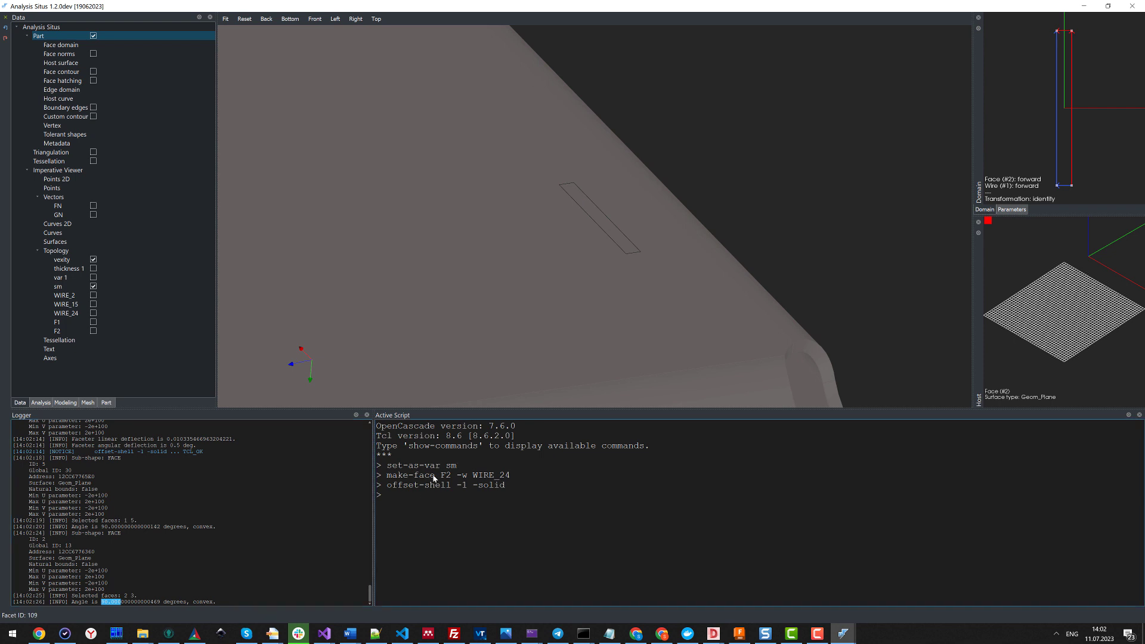
right_click(75, 37)
click(109, 116)
click(408, 503)
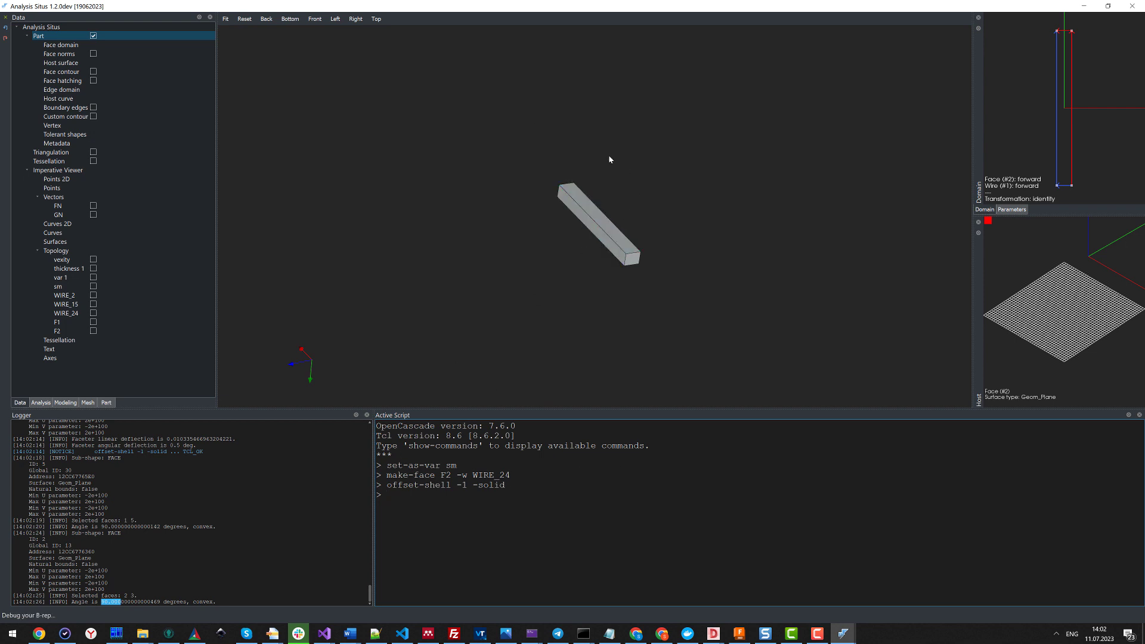
- Store the first slot block as variable block1
double_click(451, 467)
text(block1)
key(Return)
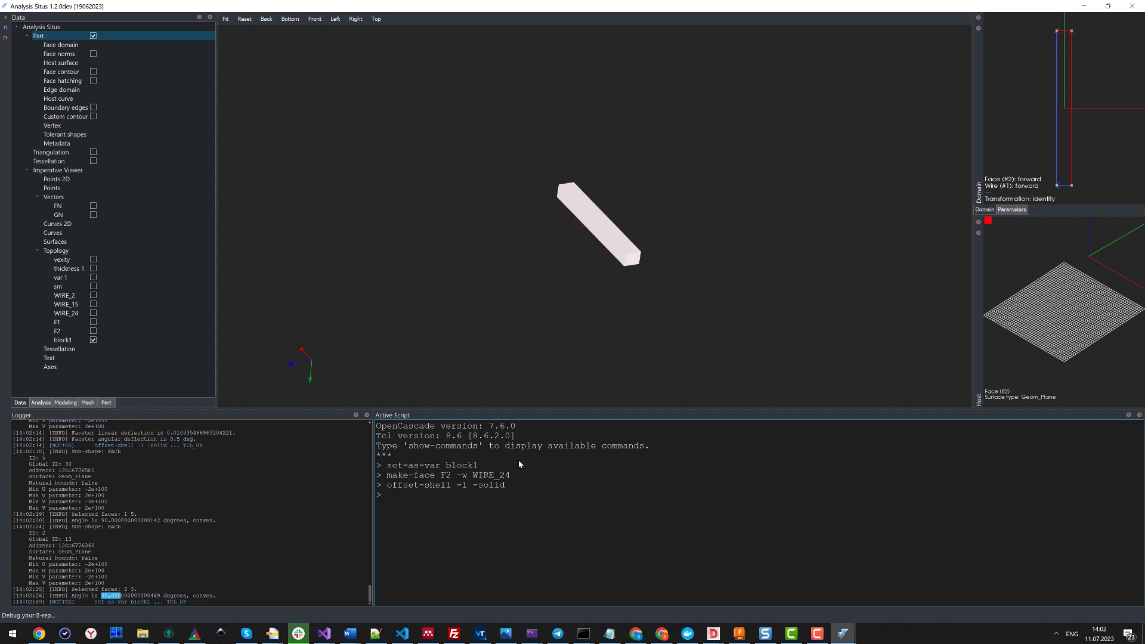
- Show only F2, set it as the Part, and invert its orientation
click(75, 332)
right_click(75, 333)
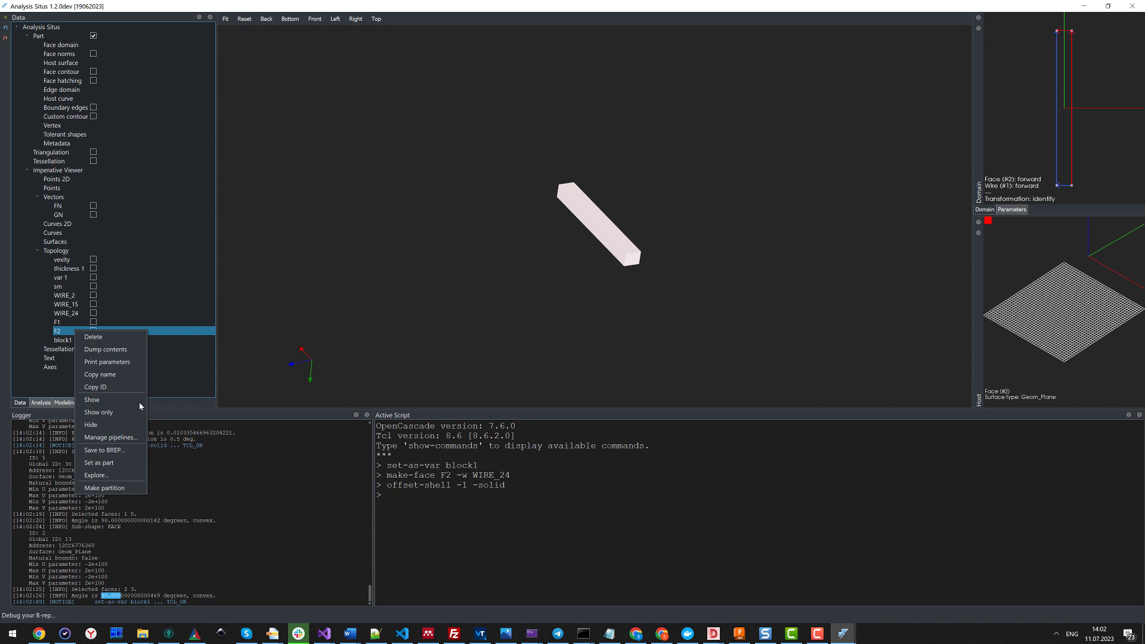
click(111, 413)
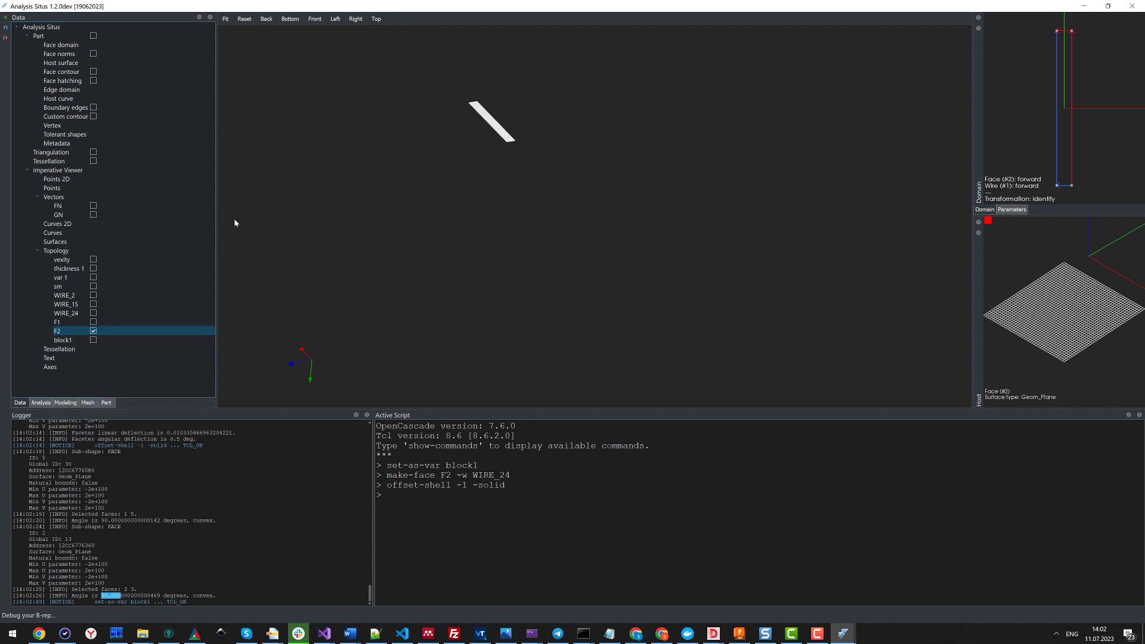
right_click(69, 332)
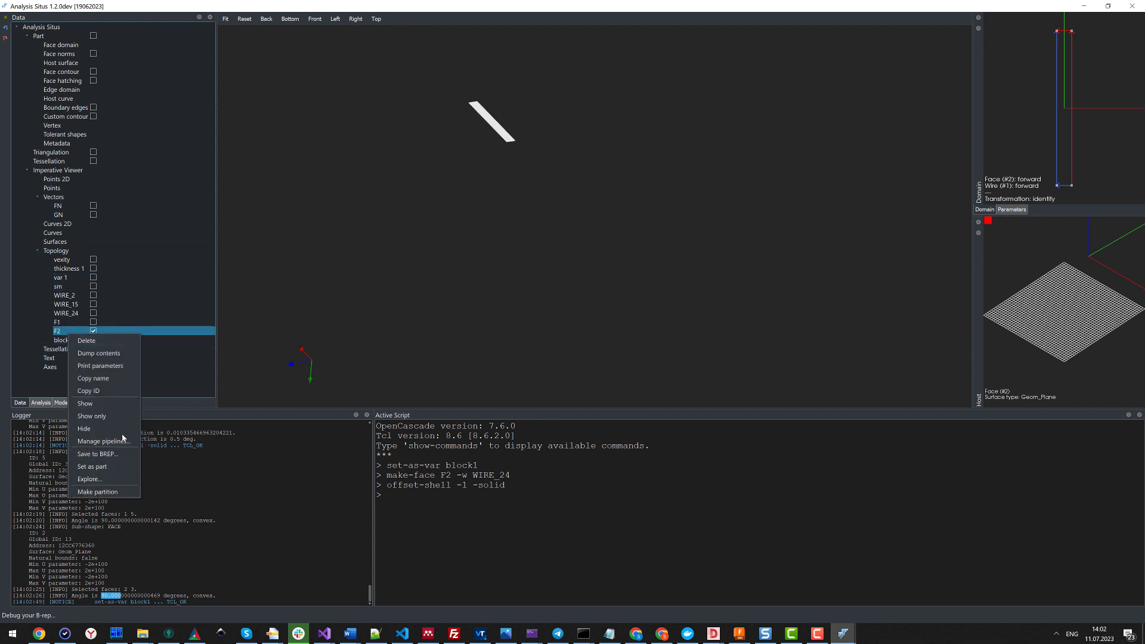
click(96, 467)
click(585, 229)
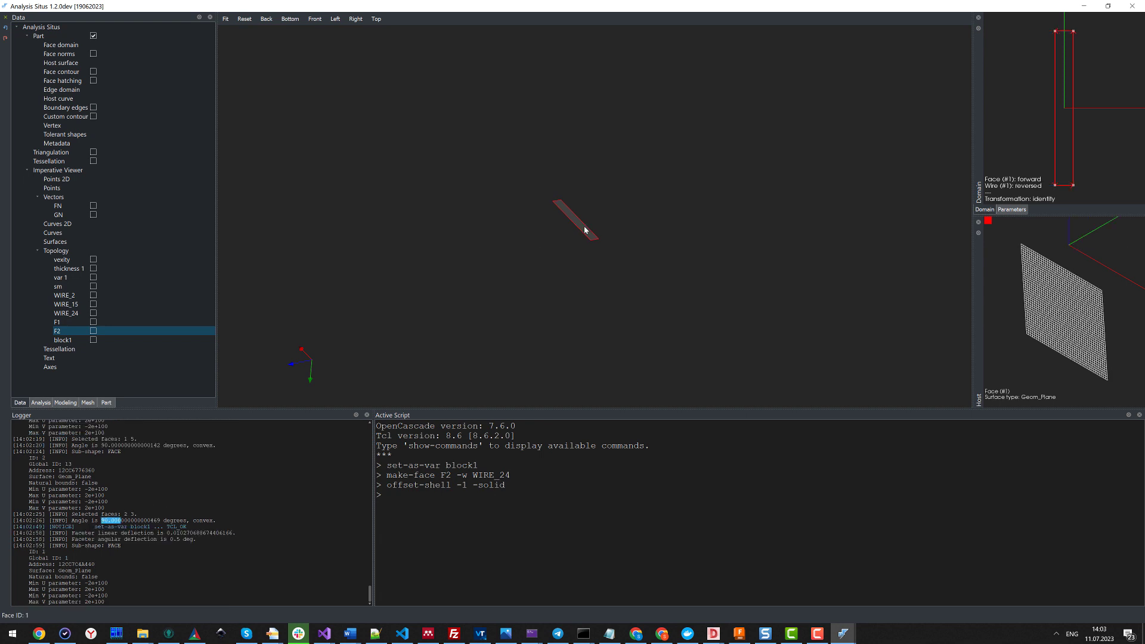
right_click(584, 229)
click(623, 334)
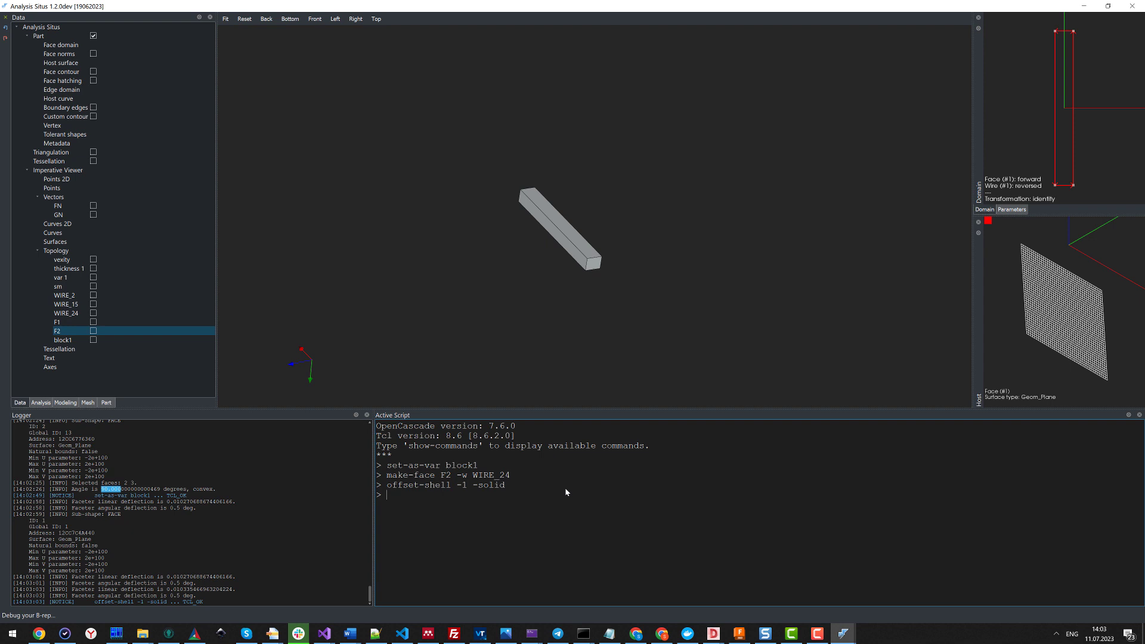
- Re-run the offset script, storing the result as block2
click(480, 465)
key(BackSpace)
text(2)
key(Return)
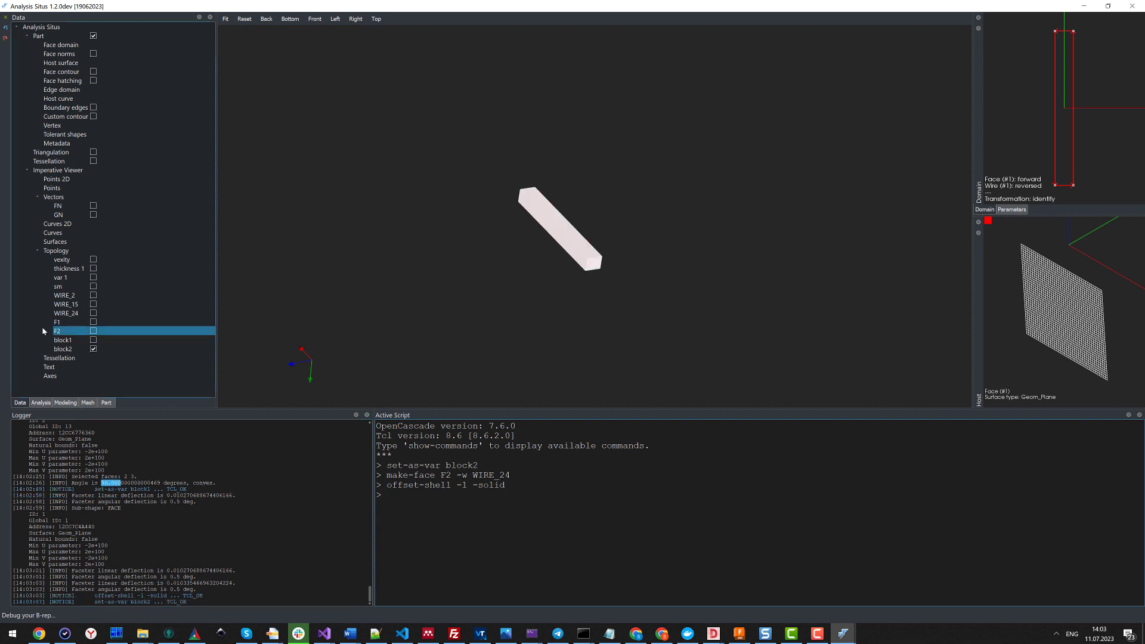
- Show block1 and block2 together in both slots
click(63, 340)
shift+click(76, 347)
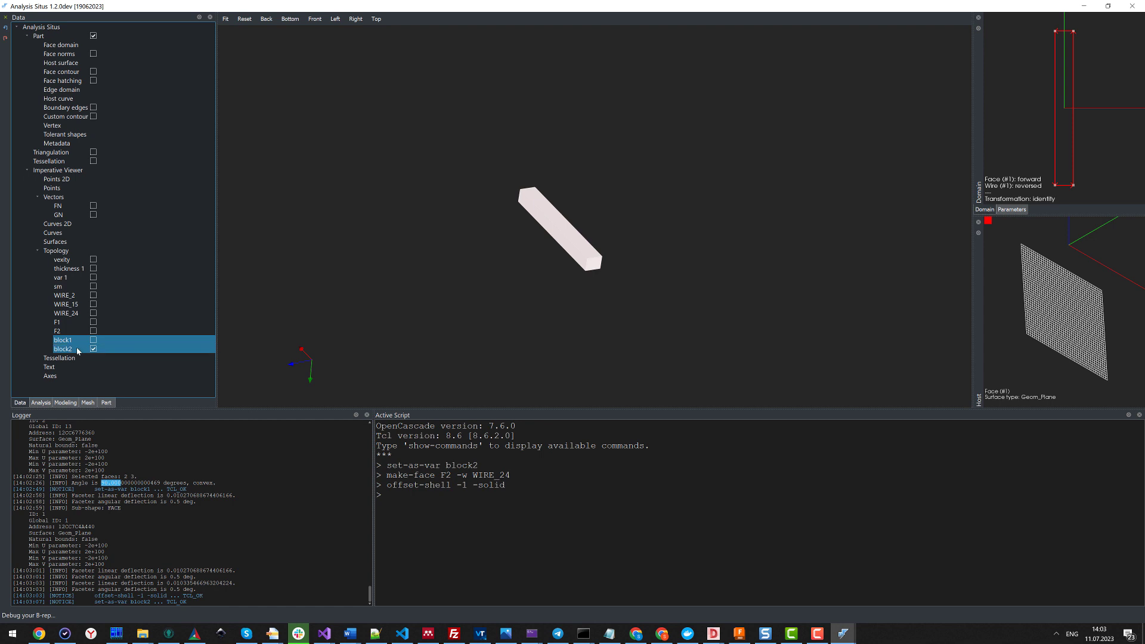
right_click(76, 347)
click(113, 377)
- Show sm and run bop-cut r sm block1 to subtract the first slot block into result r
click(93, 286)
drag(511, 257, 613, 221)
scroll(316, 317, down, 3)
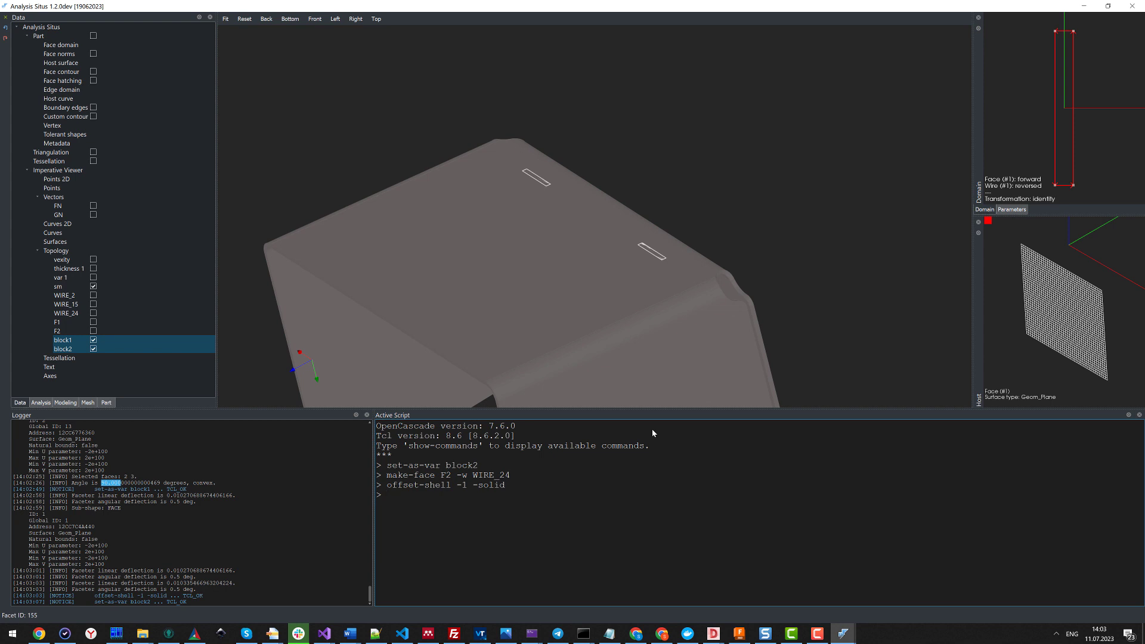
text(bop-cut r sm blo)
text(ck1)
key(Return)
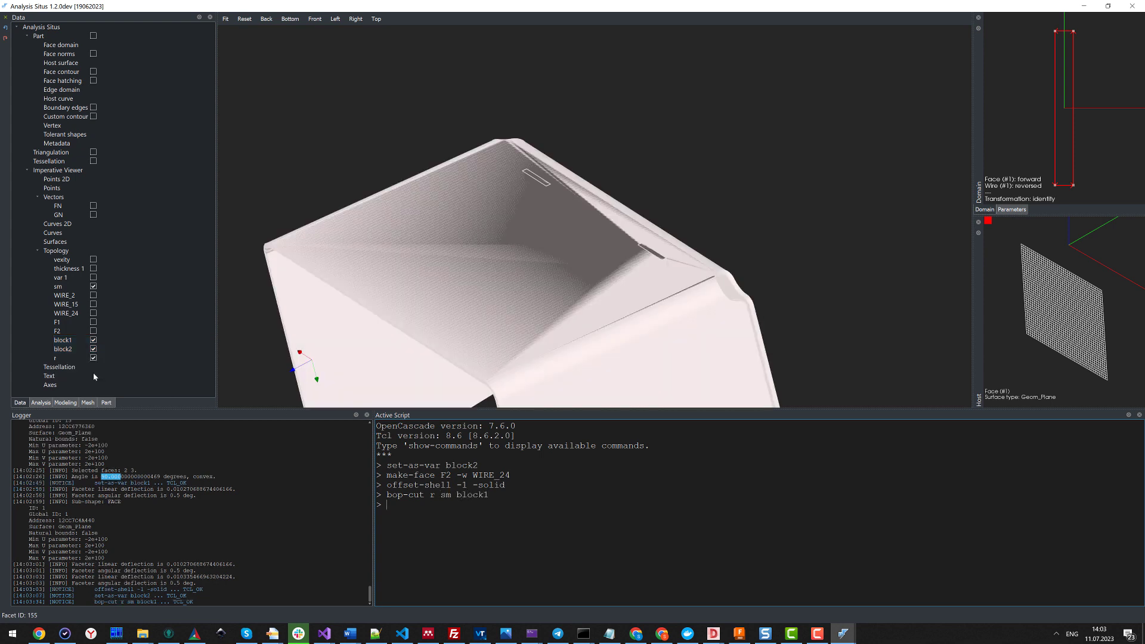
- Show only r and edit the script line to bop-cut r r block2 to cut the second slot
click(68, 358)
right_click(70, 359)
click(102, 448)
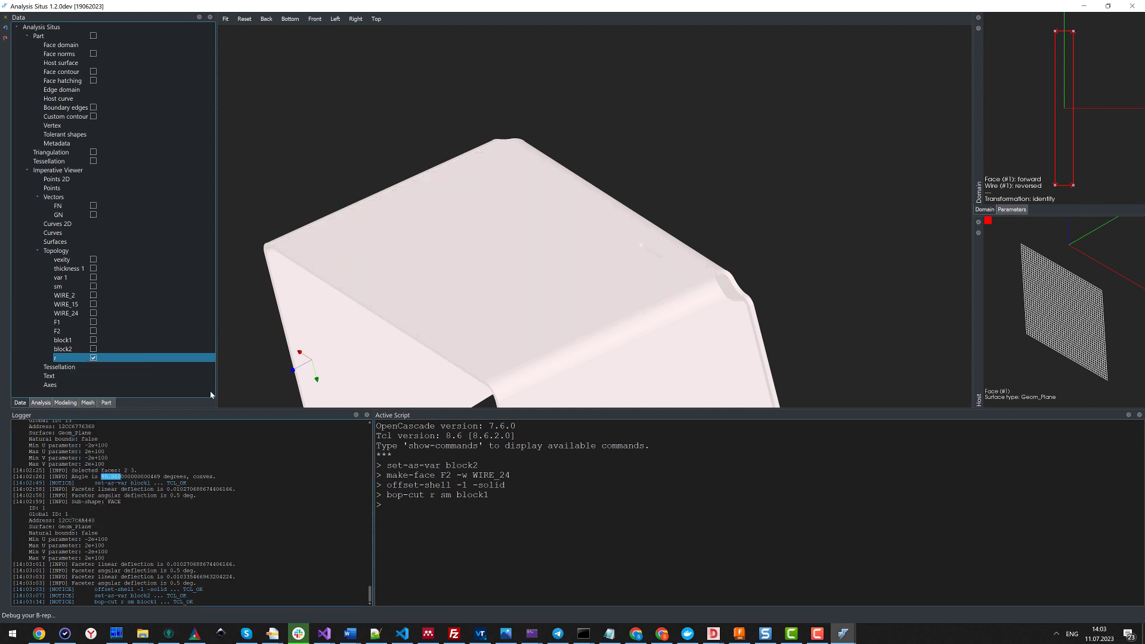
drag(576, 238, 617, 344)
double_click(447, 498)
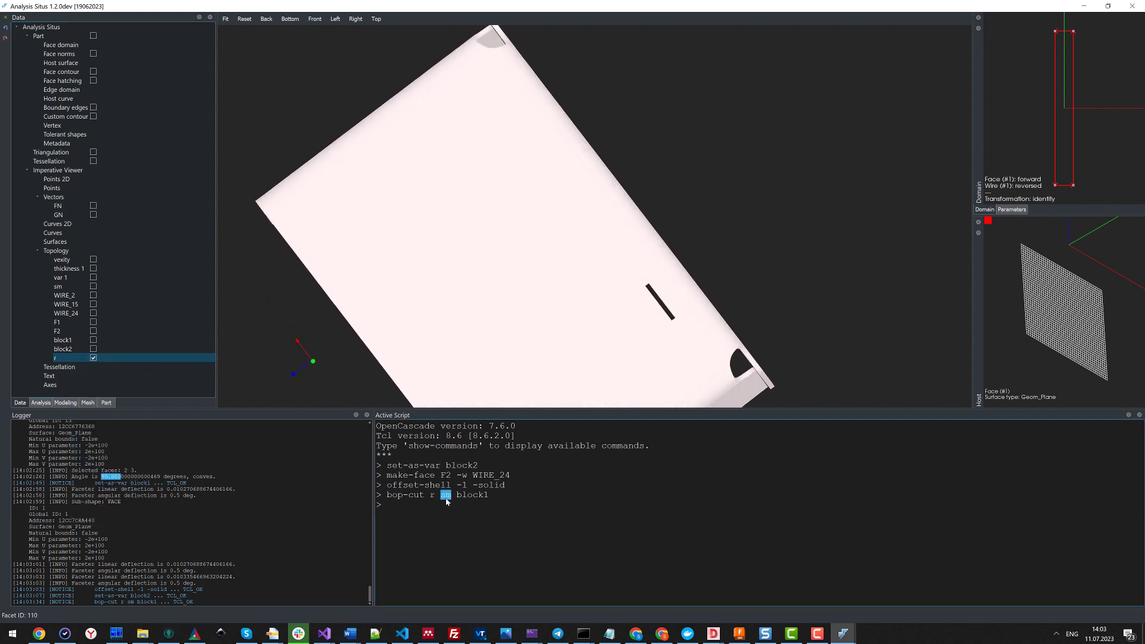
text(r)
double_click(440, 496)
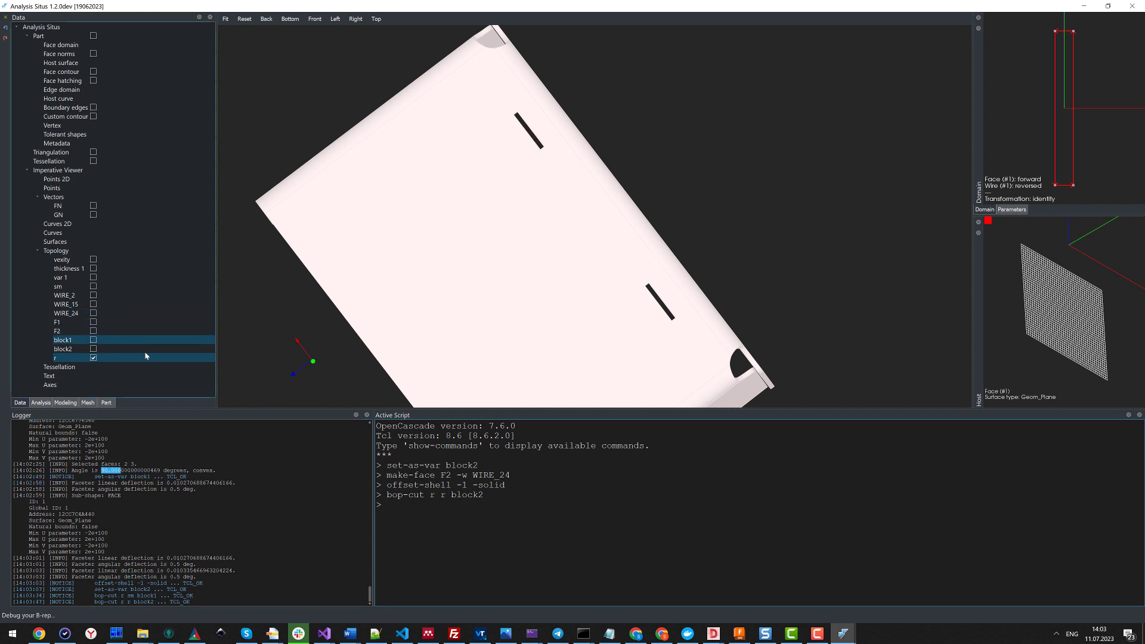
- Set r as the working part and turn it to face the slotted large face
right_click(79, 360)
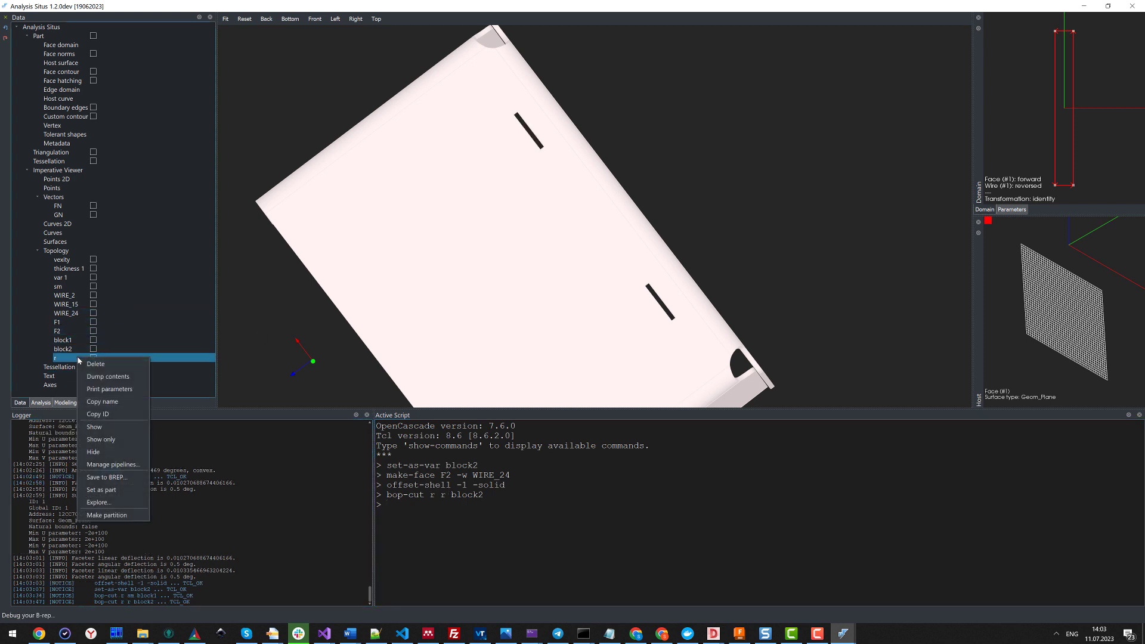
click(94, 492)
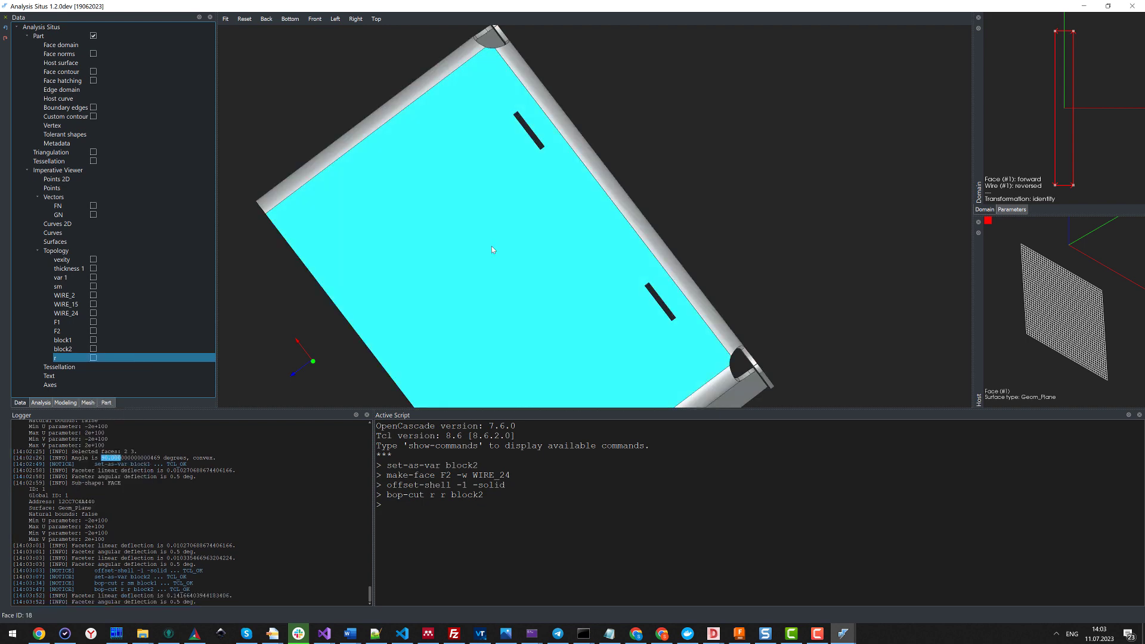
middle_drag(492, 246, 449, 160)
middle_drag(766, 105, 523, 132)
drag(523, 131, 565, 228)
scroll(563, 225, up, 10)
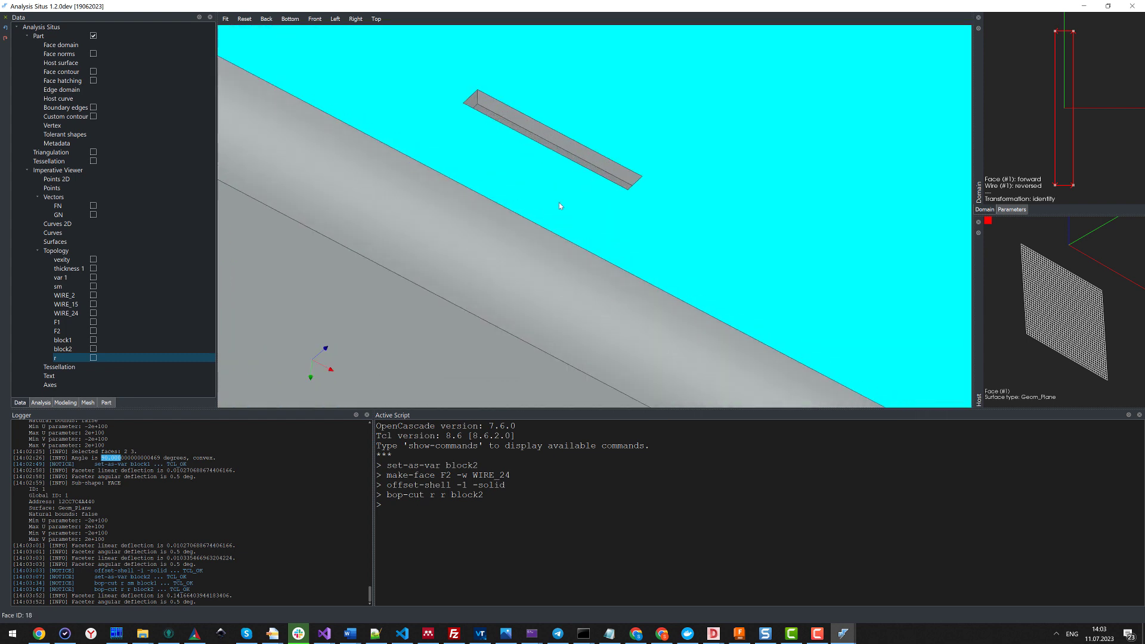
right_click(555, 164)
drag(555, 161, 599, 215)
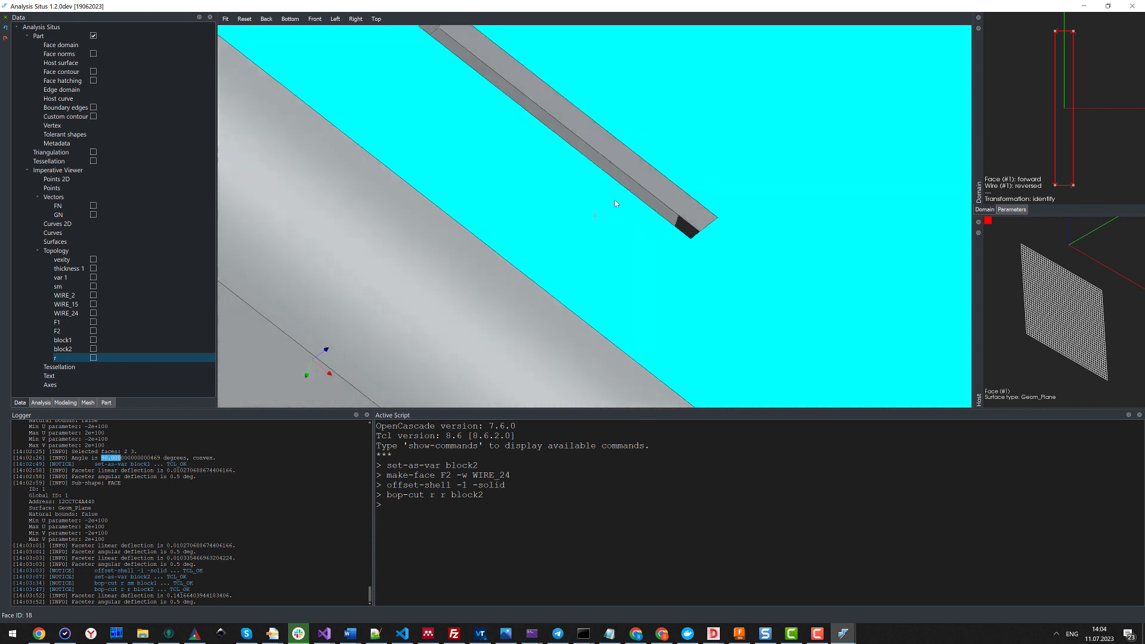
- Check the dihedral angle between two slot walls and the large face, expecting about 90 degrees
click(638, 172)
shift+click(664, 159)
right_click(664, 158)
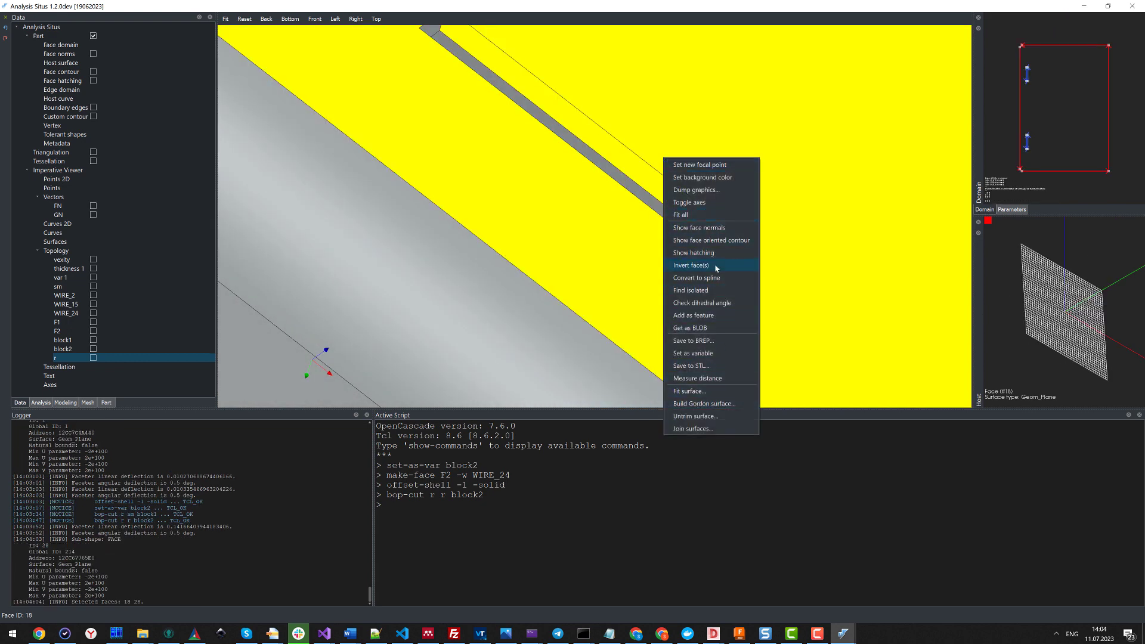
click(712, 305)
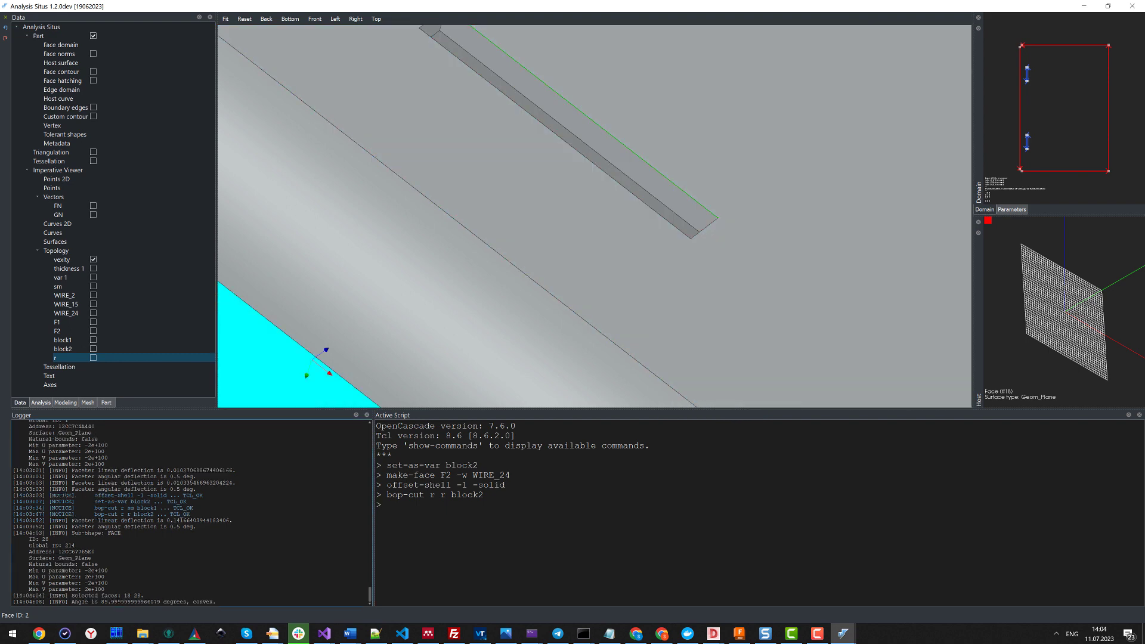
drag(654, 195, 427, 245)
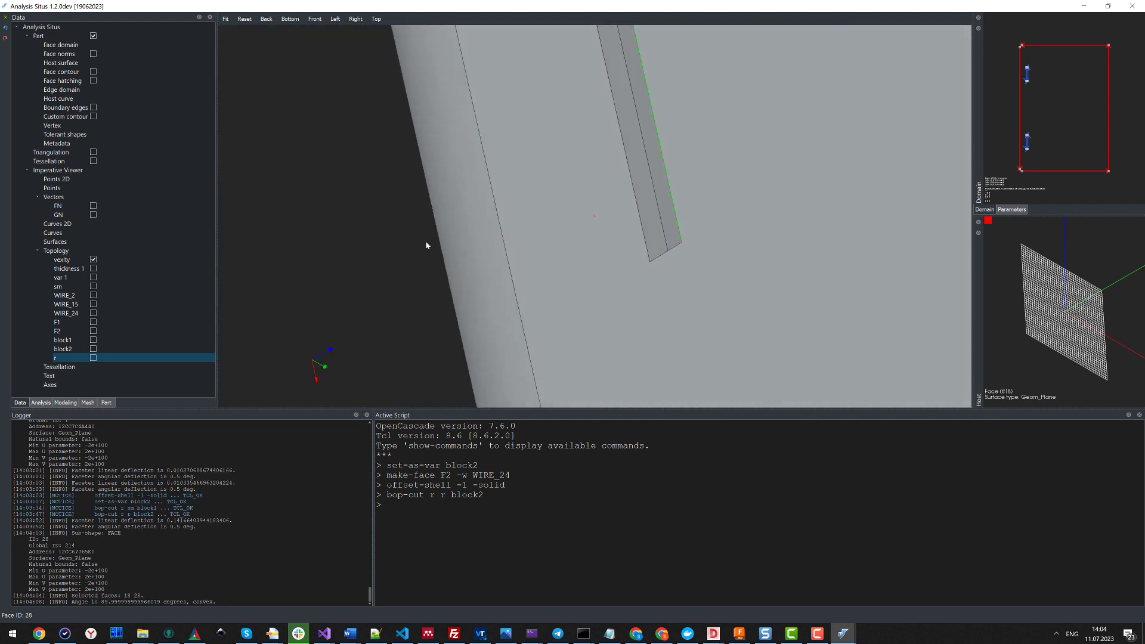
click(625, 145)
shift+click(611, 151)
right_click(611, 151)
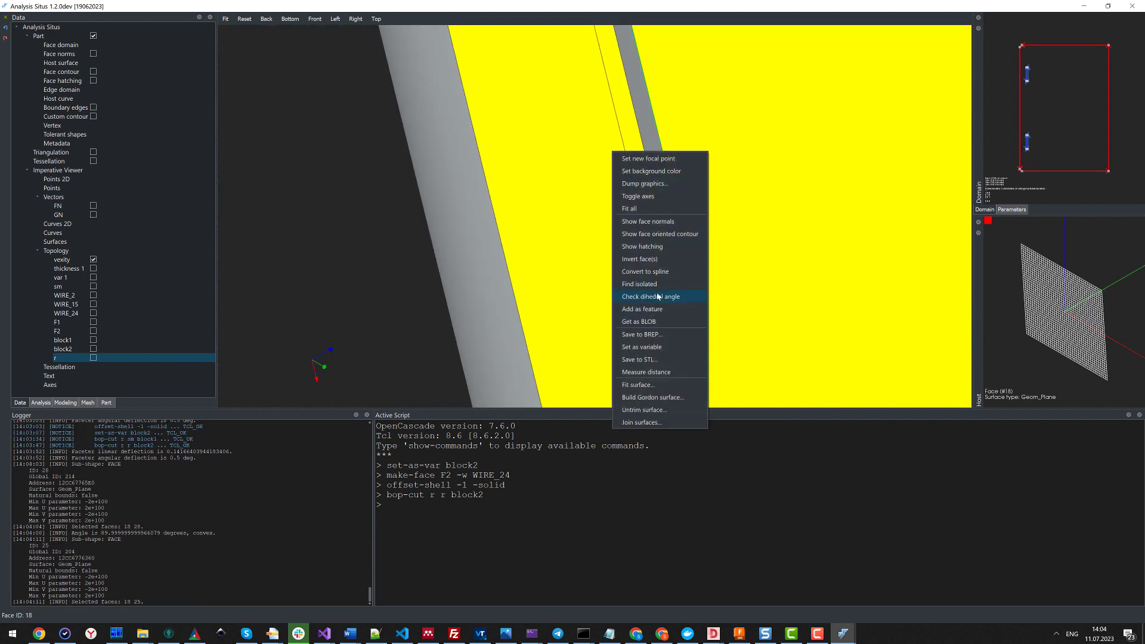
click(660, 300)
- Check the dihedral angle of a third slot side face against the large face
drag(660, 300, 693, 224)
click(611, 215)
shift+click(693, 223)
right_click(694, 221)
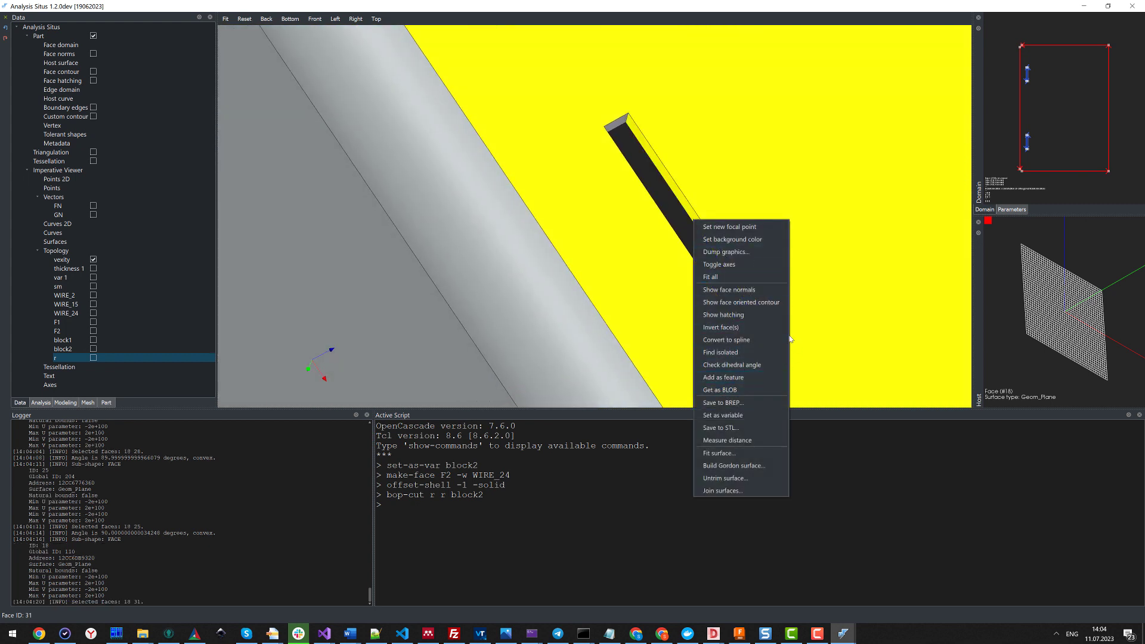
click(761, 364)
drag(687, 344, 725, 408)
scroll(602, 155, down, 7)
drag(623, 200, 600, 328)
scroll(682, 223, up, 5)
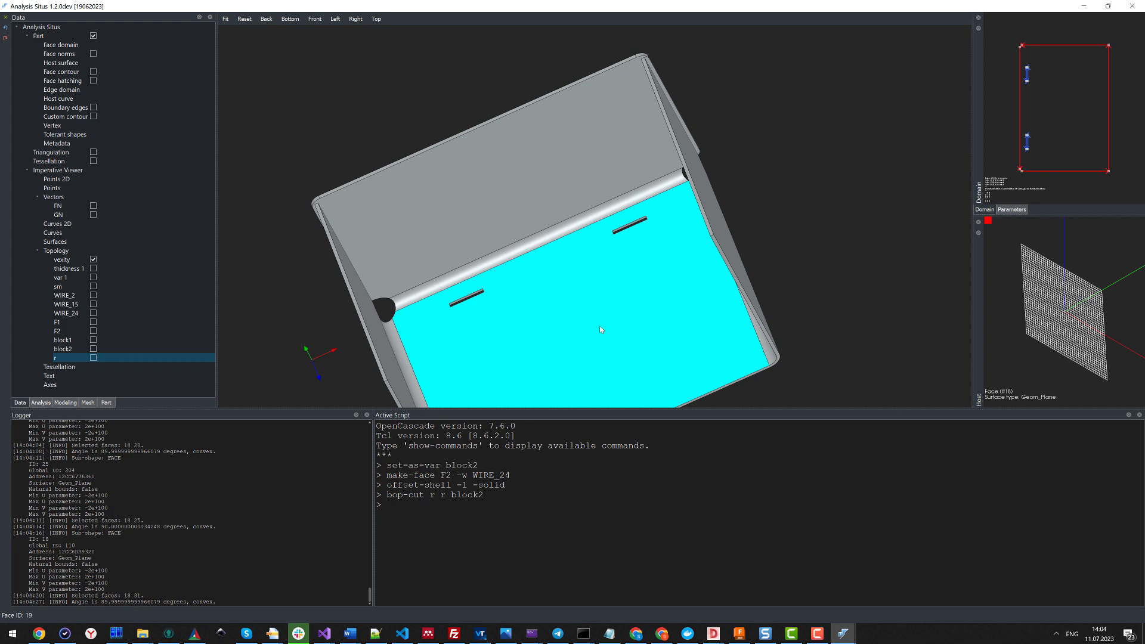
drag(471, 263, 355, 203)
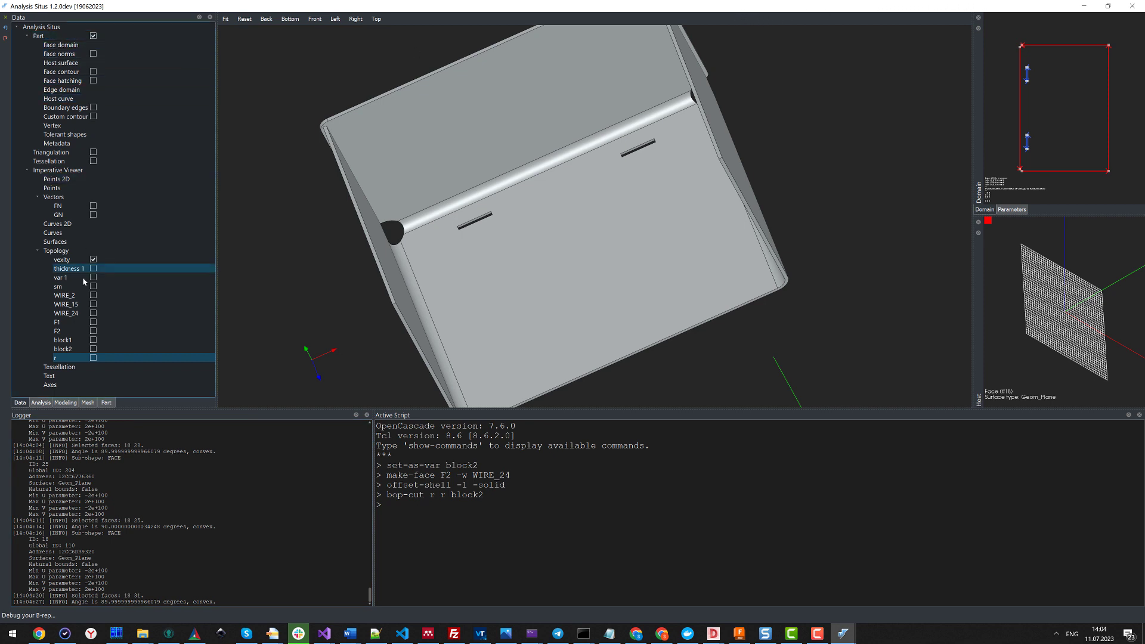
- Show only r and change its Color parameter to dark green
right_click(69, 359)
click(103, 438)
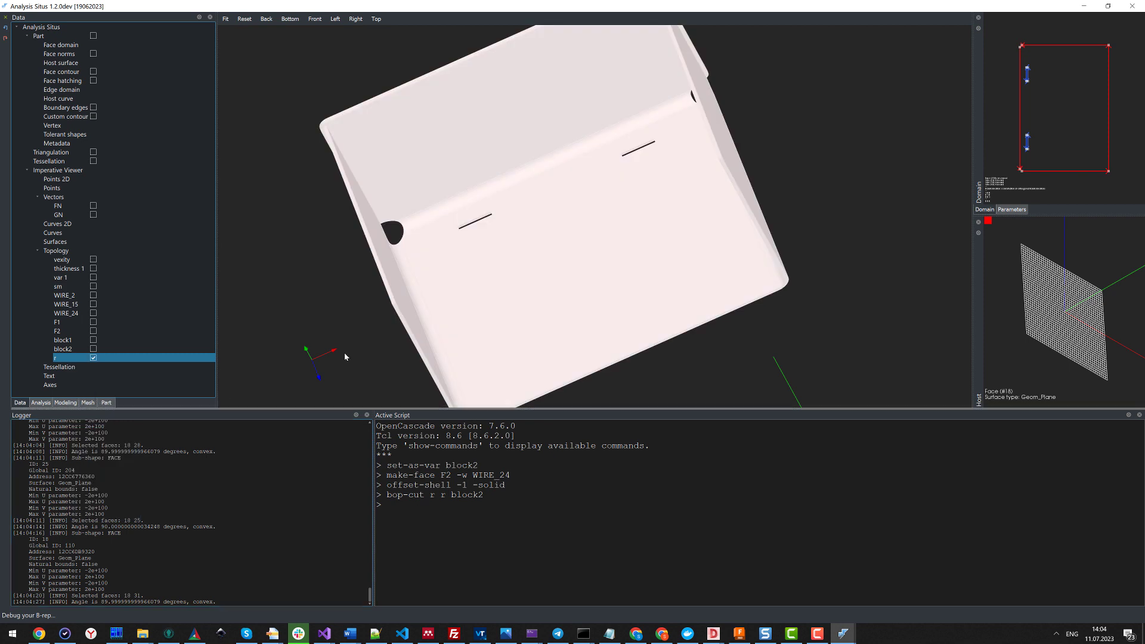
drag(516, 248, 432, 316)
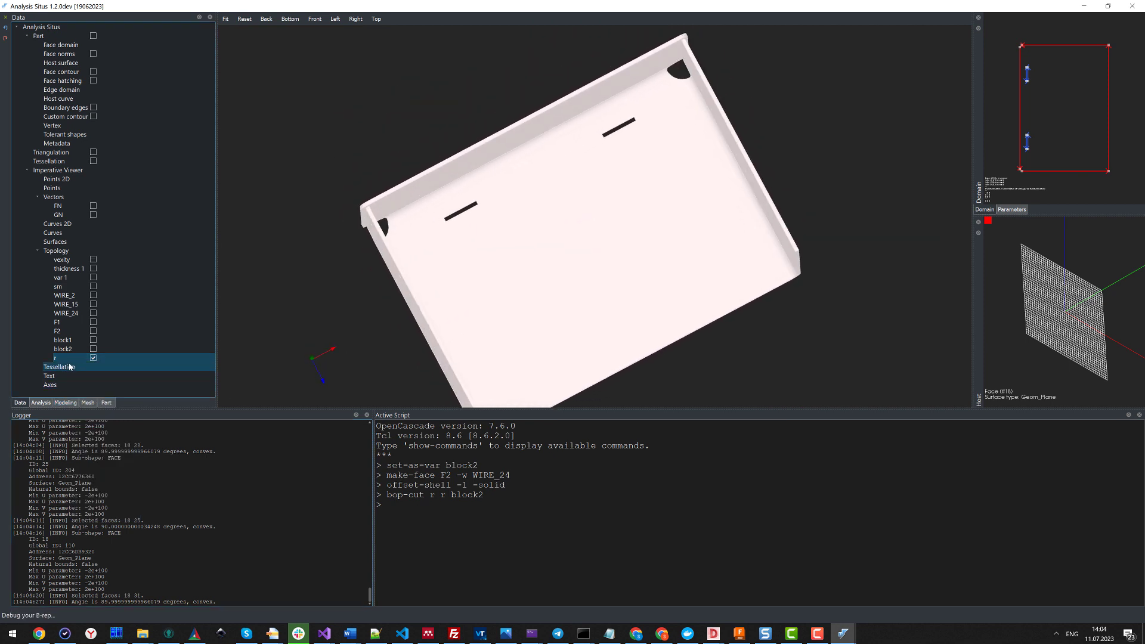
click(1010, 209)
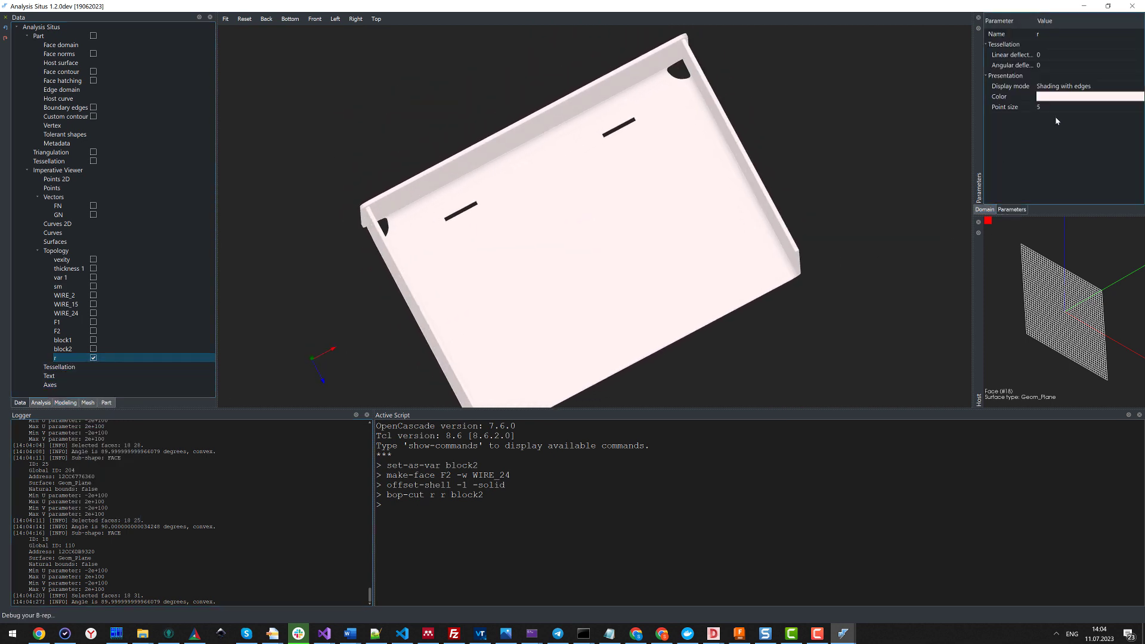
double_click(1059, 97)
drag(599, 271, 587, 258)
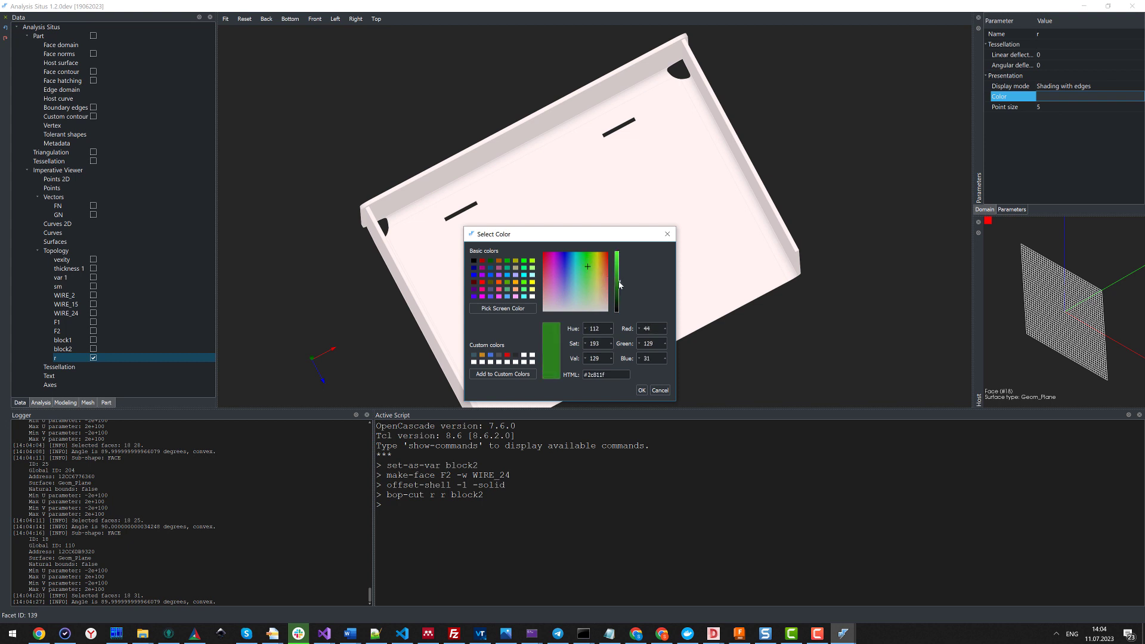
click(642, 390)
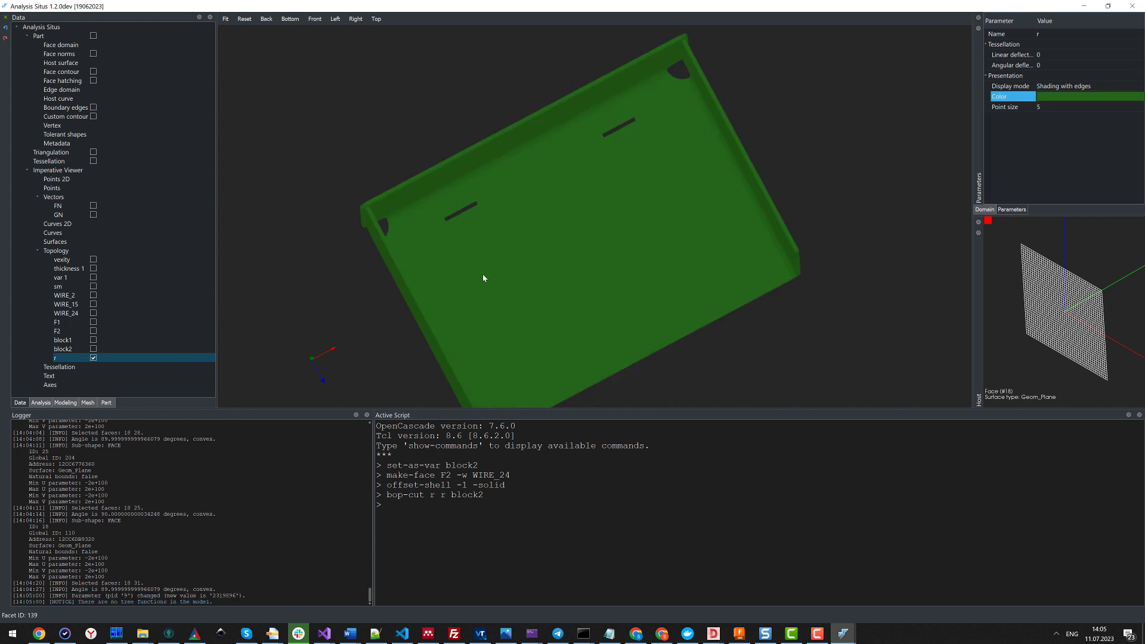
drag(482, 273, 416, 241)
scroll(371, 231, up, 5)
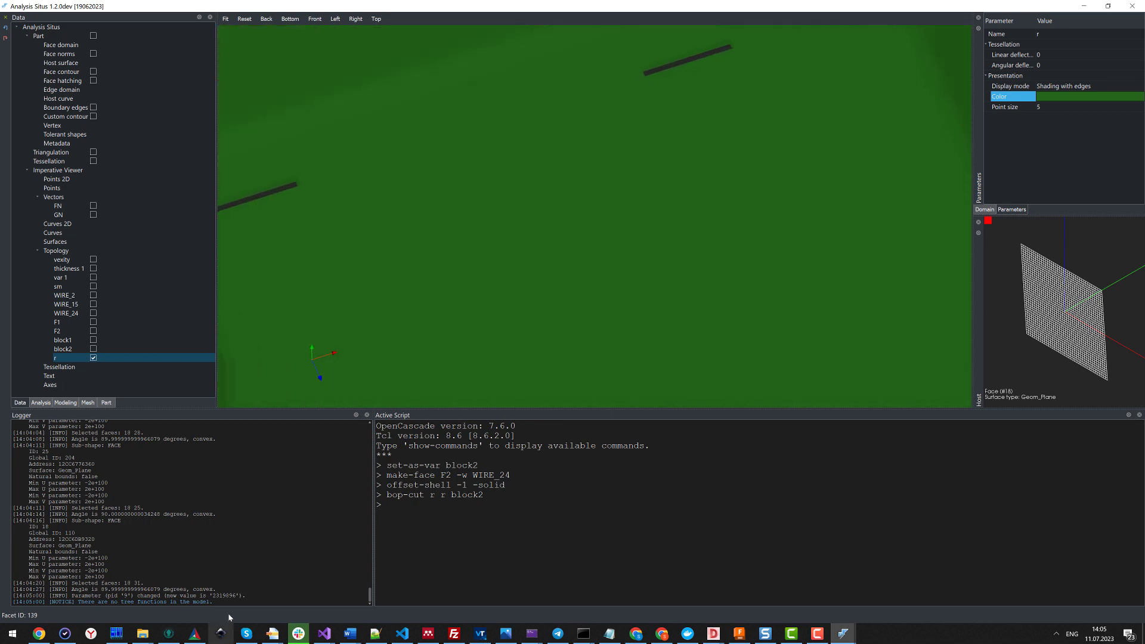
- Open test-sm.step from Far Manager in a second Analysis Situs window and view its Part parameters
click(117, 634)
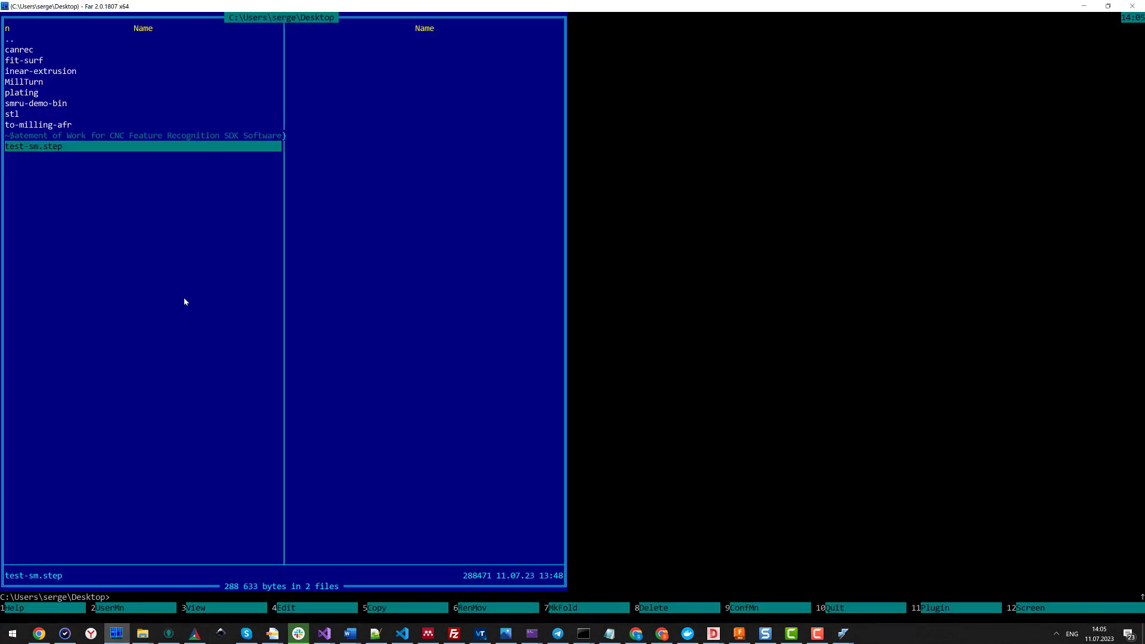
key(Return)
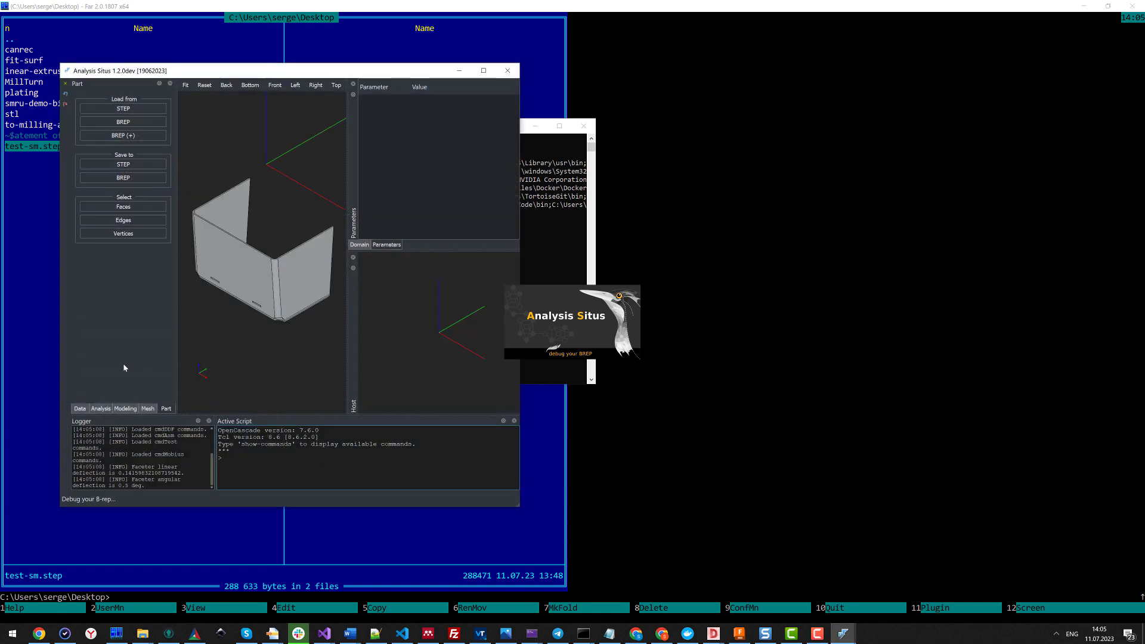
click(87, 408)
click(109, 105)
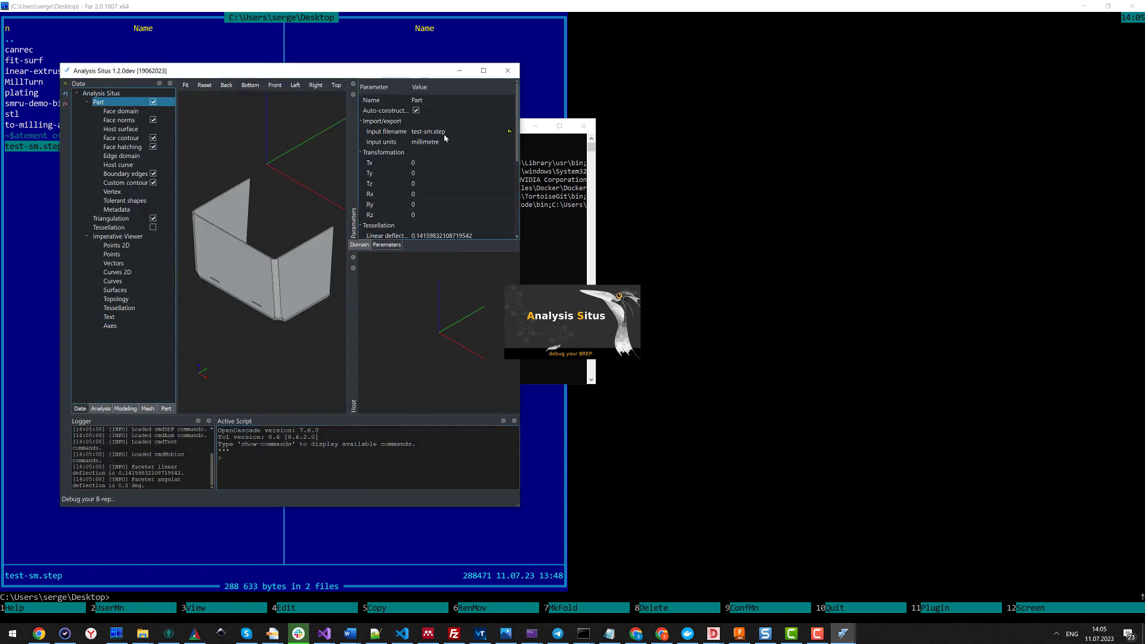
- Copy the Input filename path of test-sm.step and close the extra window
double_click(444, 135)
right_click(444, 136)
click(470, 179)
click(508, 71)
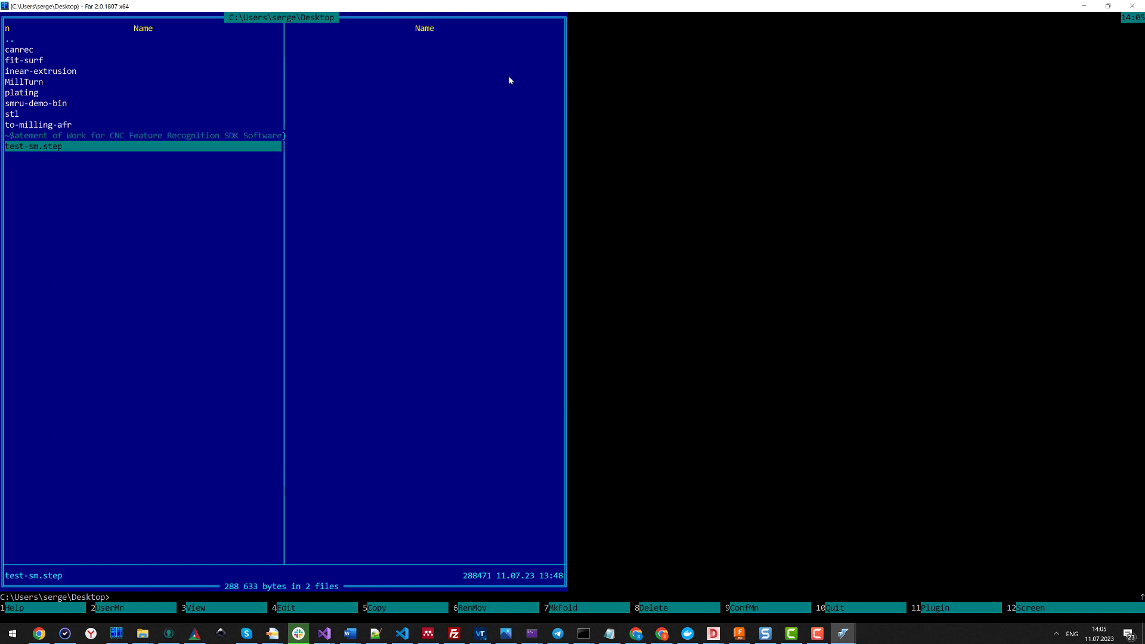
- In the main window, run load-step with the pasted test-sm.step path
key(alt+Tab)
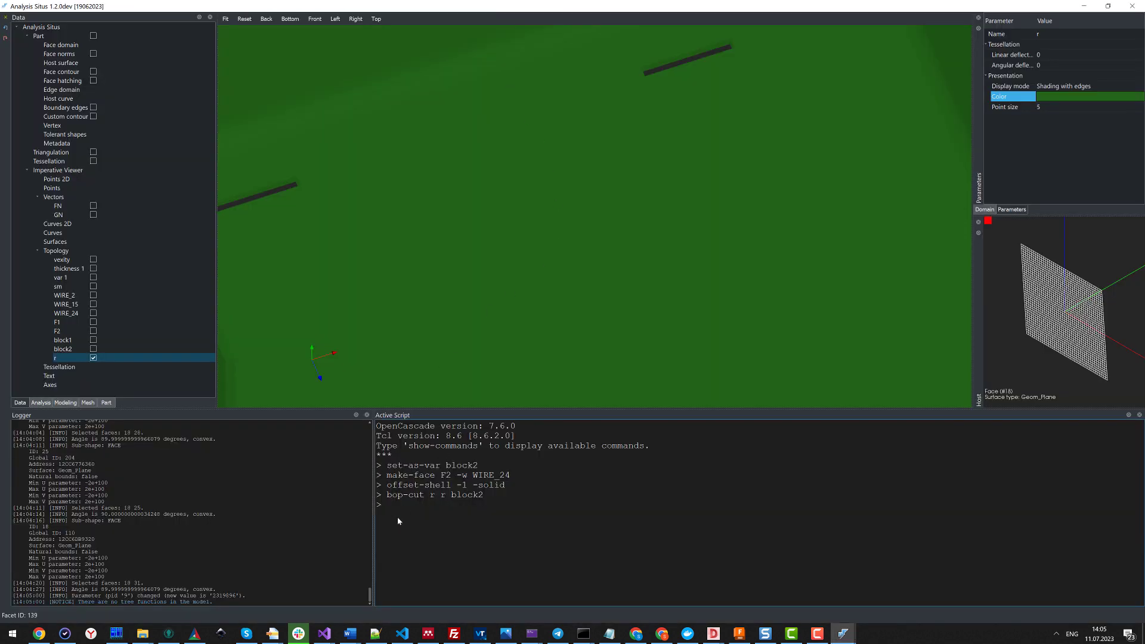
text(load)
key(Down)
key(Down)
key(Down)
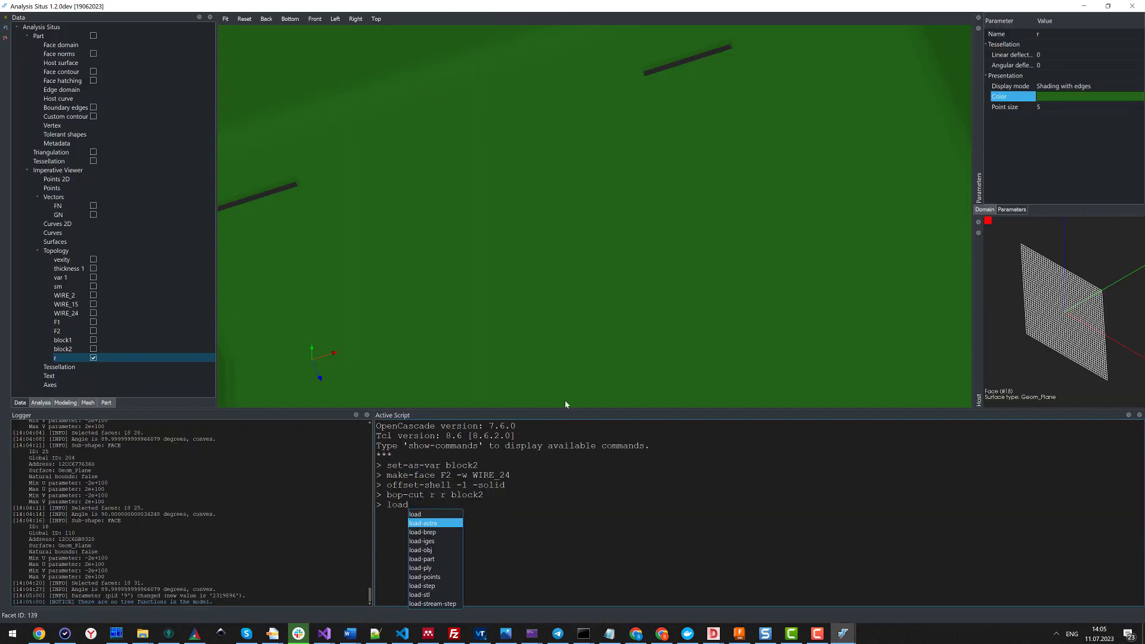
key(Down)
key(Down)
key(Down)
key(Down)
key(Down)
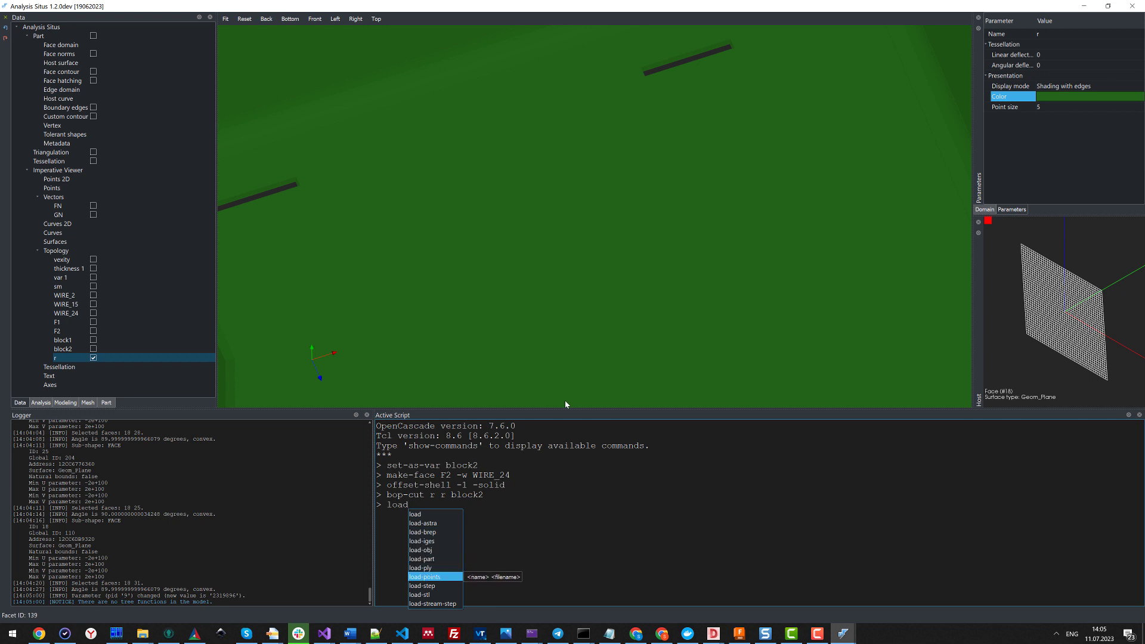
key(Return)
key(ctrl+v)
key(Return)
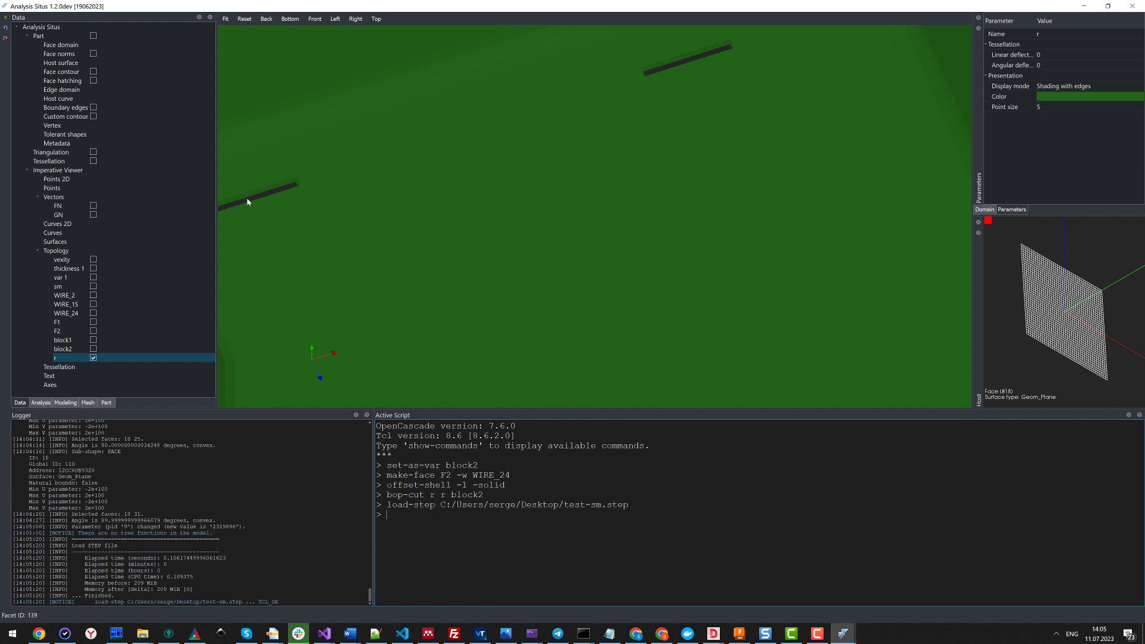
- Make the loaded Part visible and show its parameters
click(38, 36)
click(93, 36)
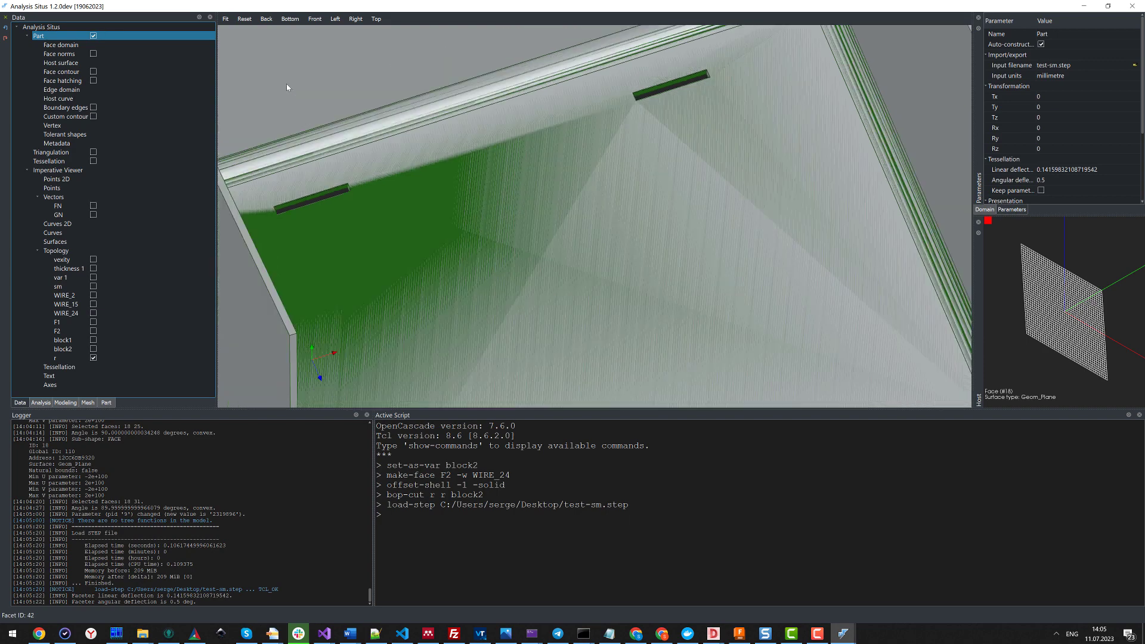
scroll(286, 88, down, 3)
drag(507, 164, 419, 227)
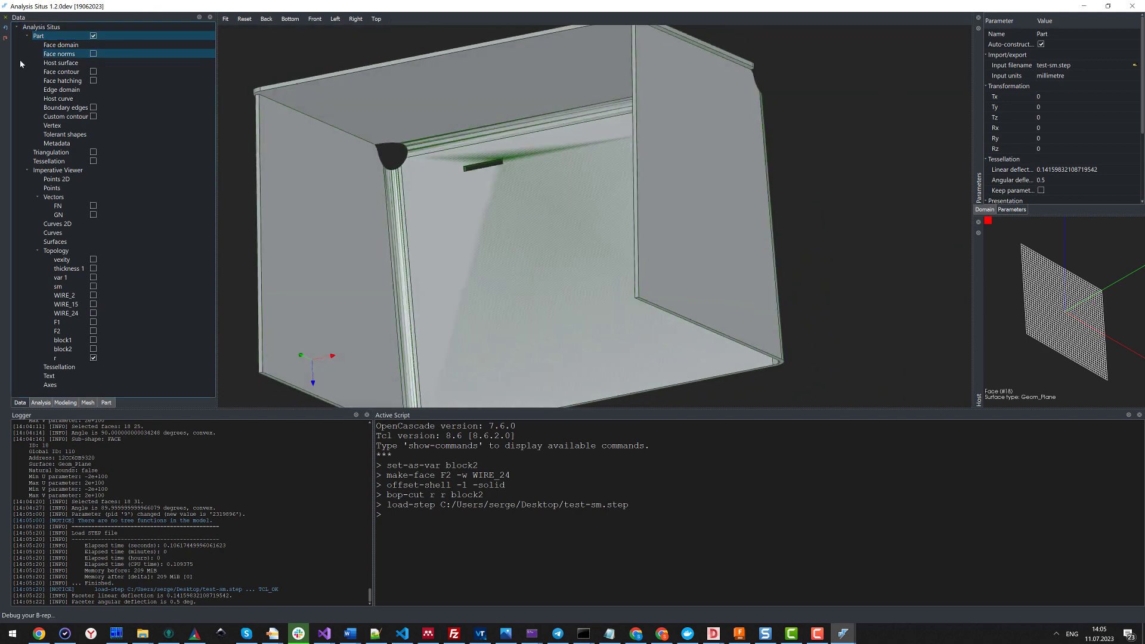
middle_drag(452, 150, 526, 172)
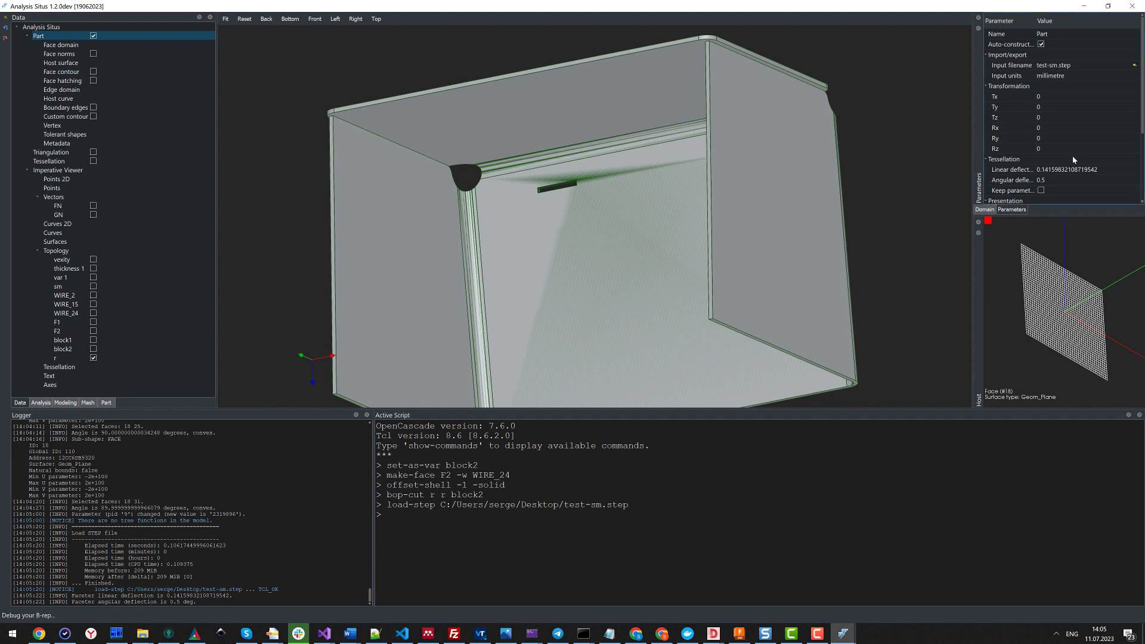
scroll(1072, 156, down, 3)
- Set the Part's display mode to Shading and colour #8c2222, then inspect a slot
click(1058, 117)
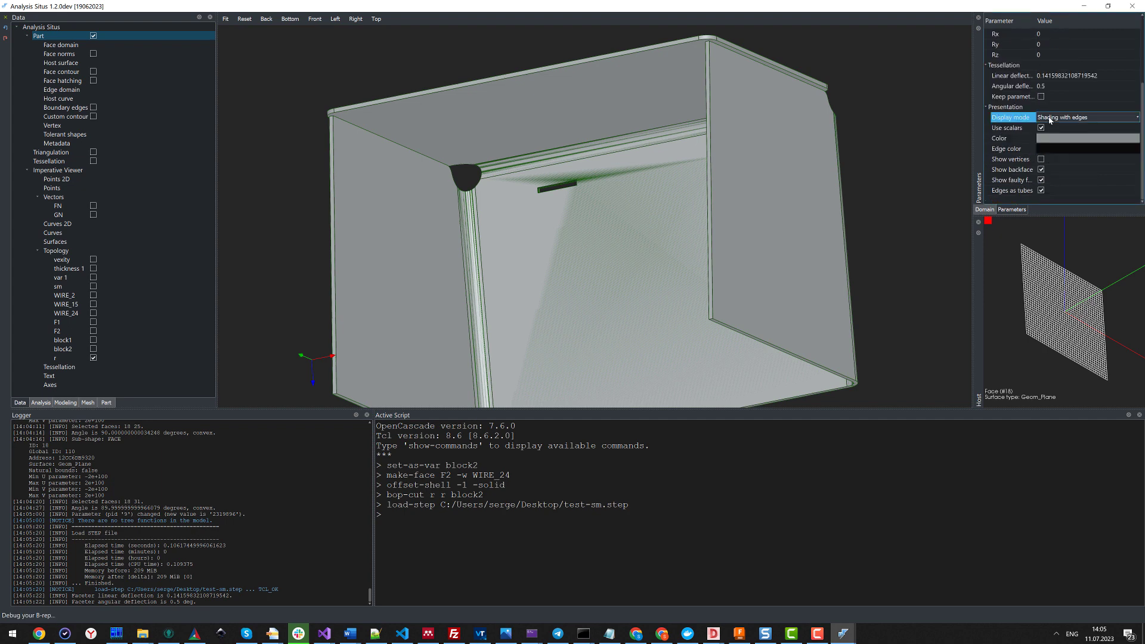
click(1059, 118)
click(1047, 126)
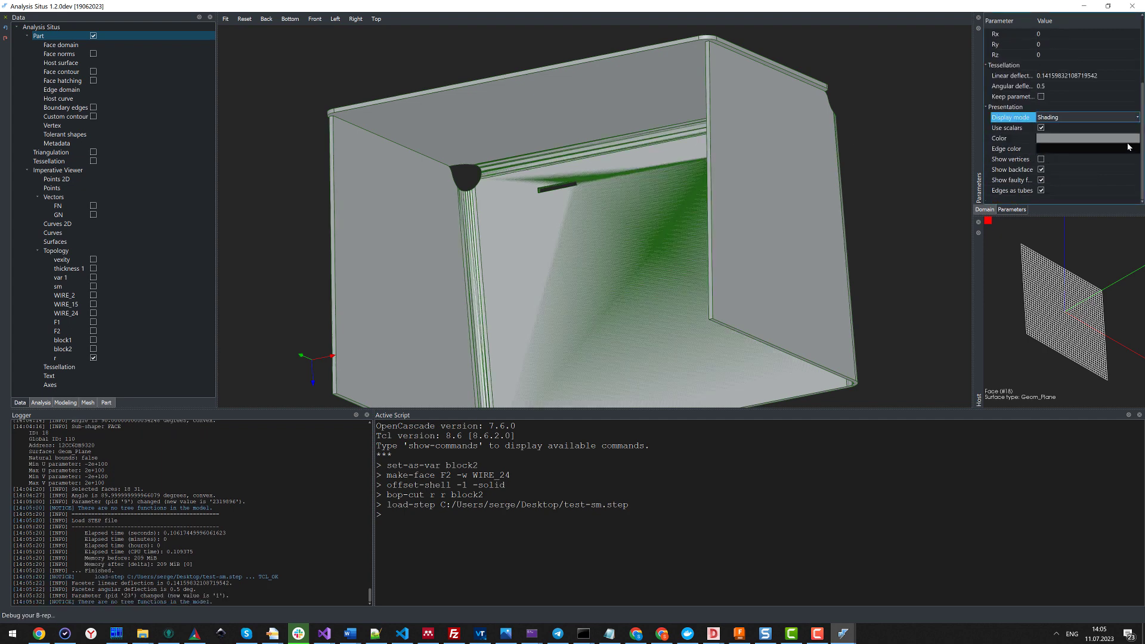
double_click(1075, 140)
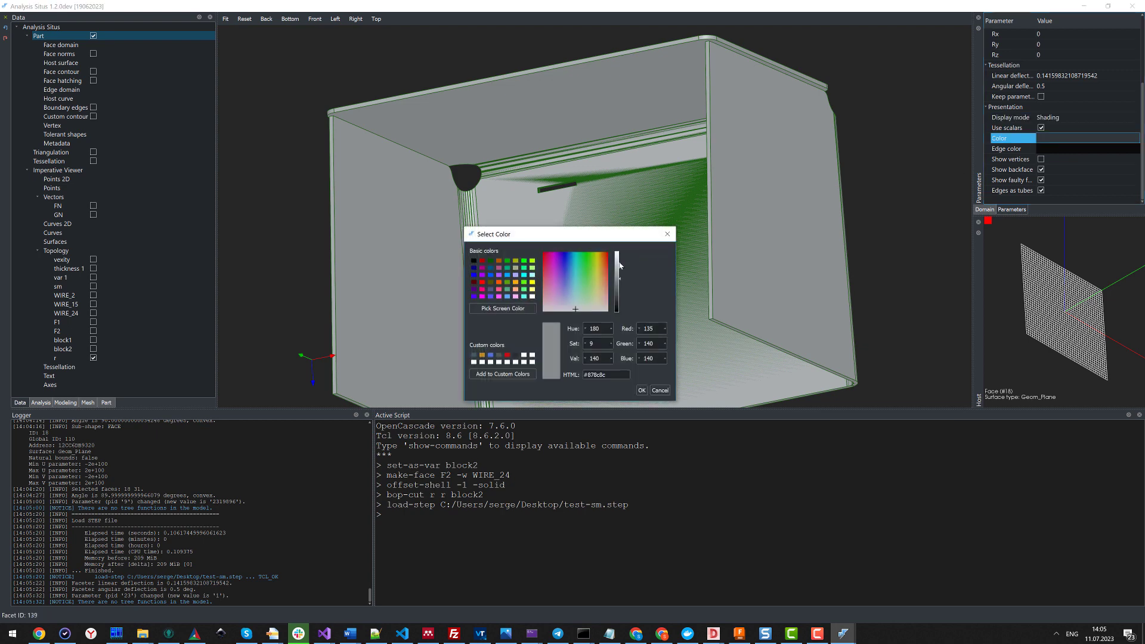
click(639, 391)
drag(580, 214, 716, 247)
scroll(559, 149, up, 5)
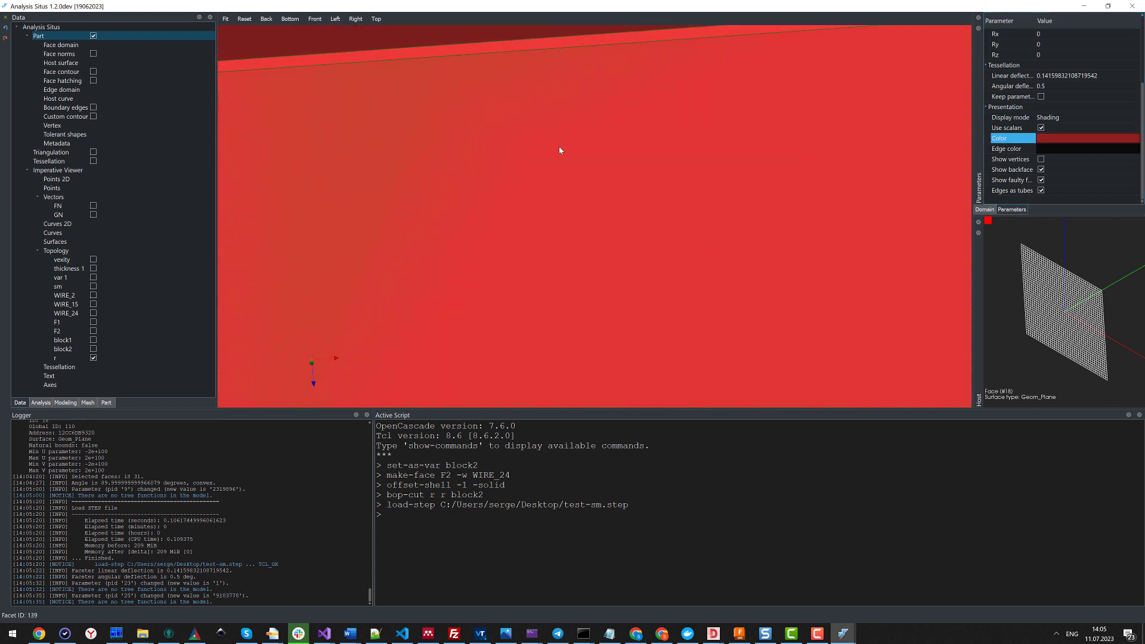
middle_drag(559, 146, 716, 263)
scroll(715, 263, down, 5)
drag(603, 188, 601, 173)
scroll(596, 203, up, 4)
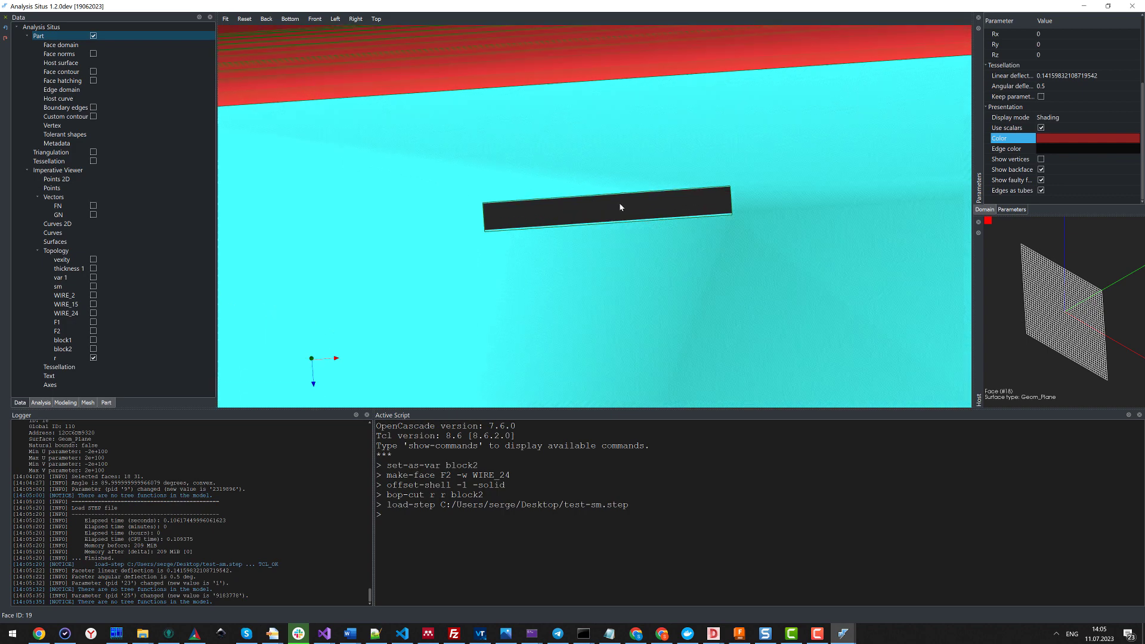
drag(480, 241, 485, 204)
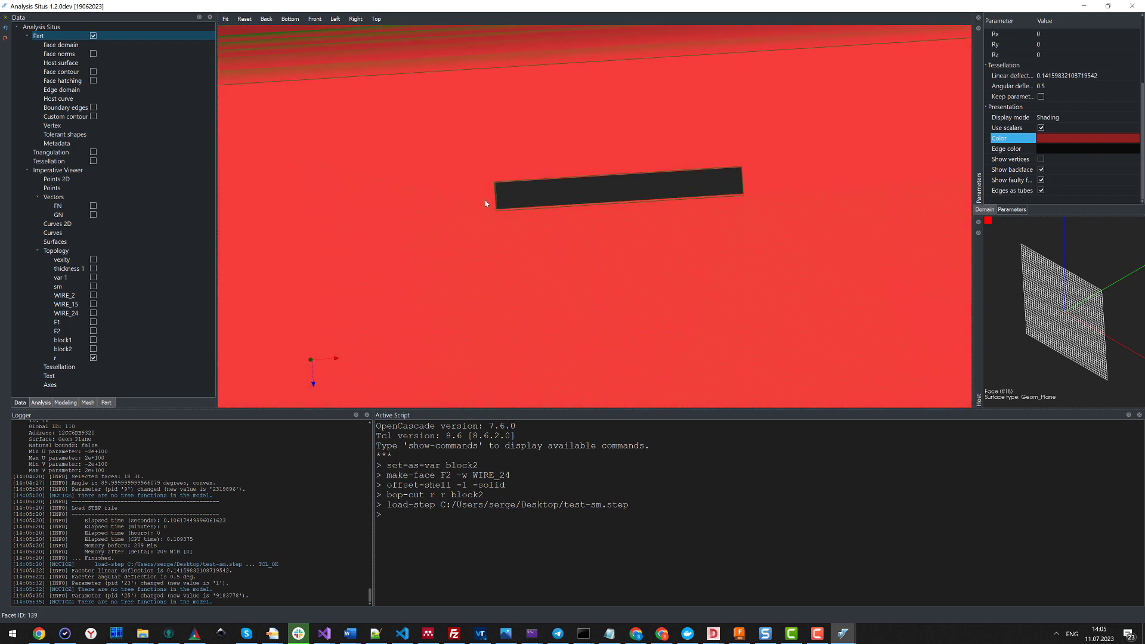
scroll(429, 202, up, 5)
right_click(419, 199)
middle_drag(253, 202, 424, 218)
scroll(426, 220, up, 6)
mouse_move(510, 239)
mouse_down()
mouse_move(741, 339)
mouse_move(767, 424)
mouse_move(840, 478)
mouse_move(816, 491)
mouse_move(603, 360)
mouse_move(504, 238)
mouse_up()
drag(491, 155, 524, 64)
scroll(752, 183, down, 8)
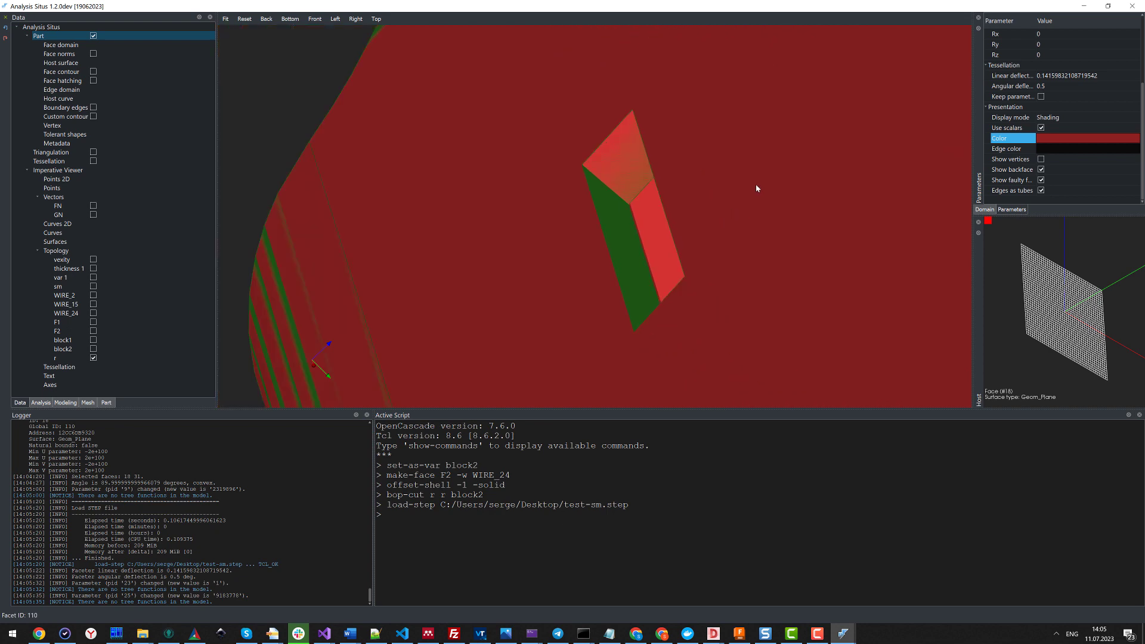
drag(756, 183, 702, 256)
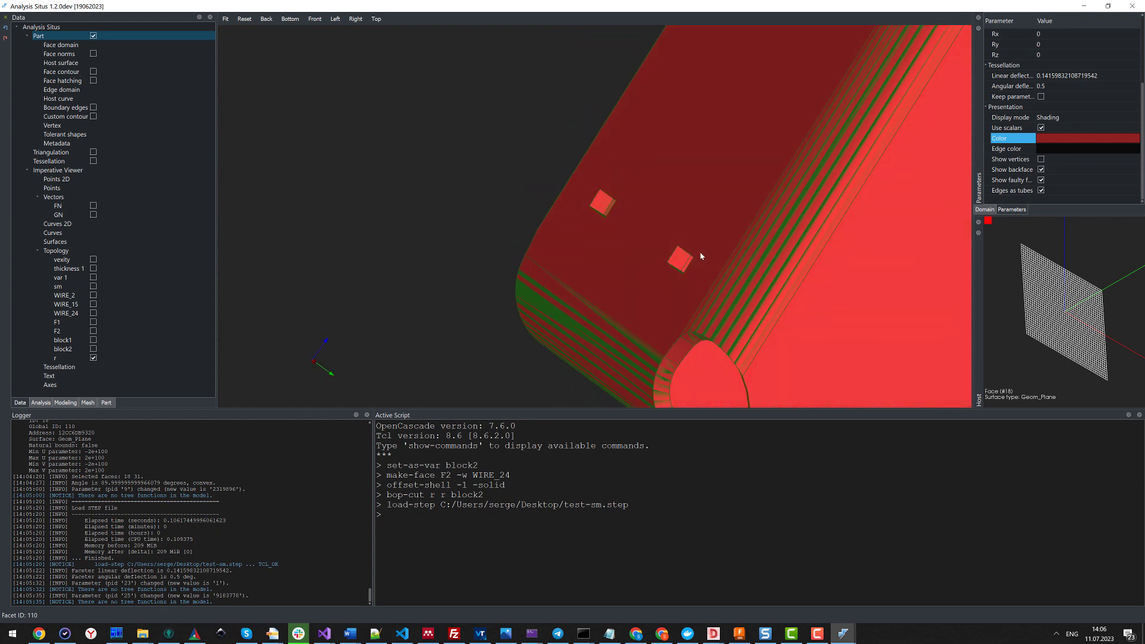
middle_drag(701, 256, 620, 221)
scroll(620, 221, up, 7)
drag(714, 230, 709, 207)
middle_drag(709, 206, 645, 87)
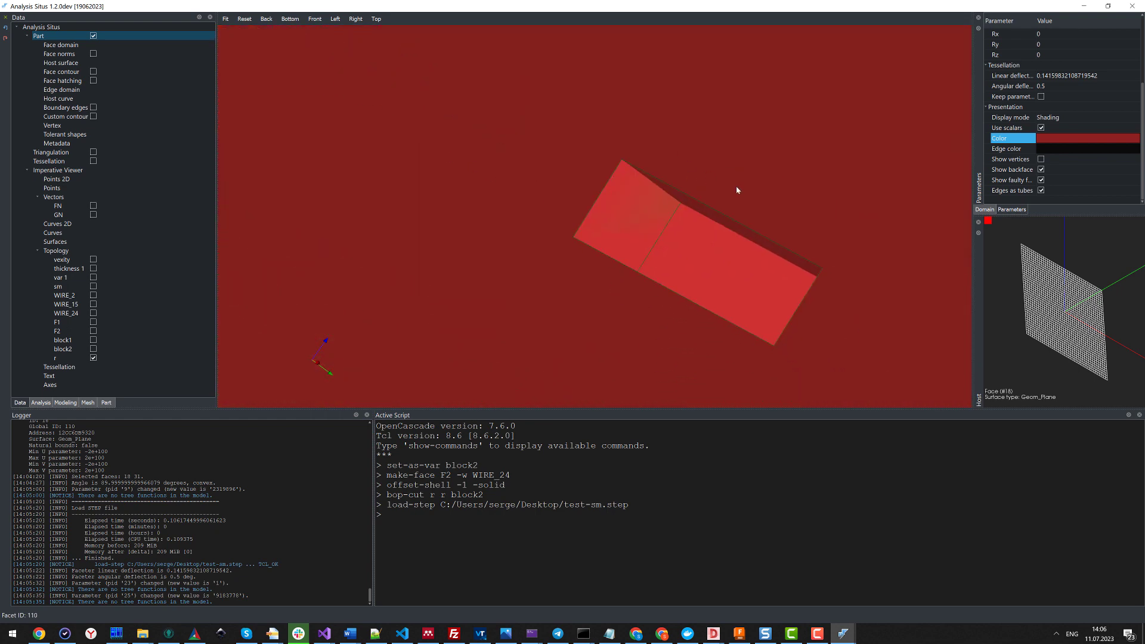
right_click(735, 186)
drag(718, 214, 656, 291)
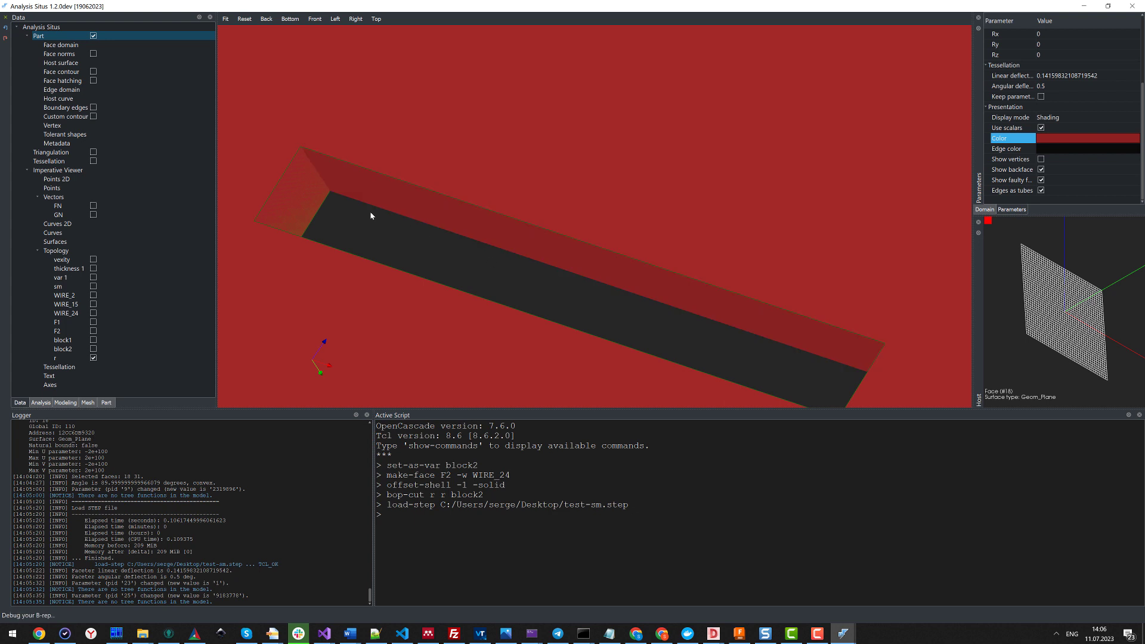
key(w)
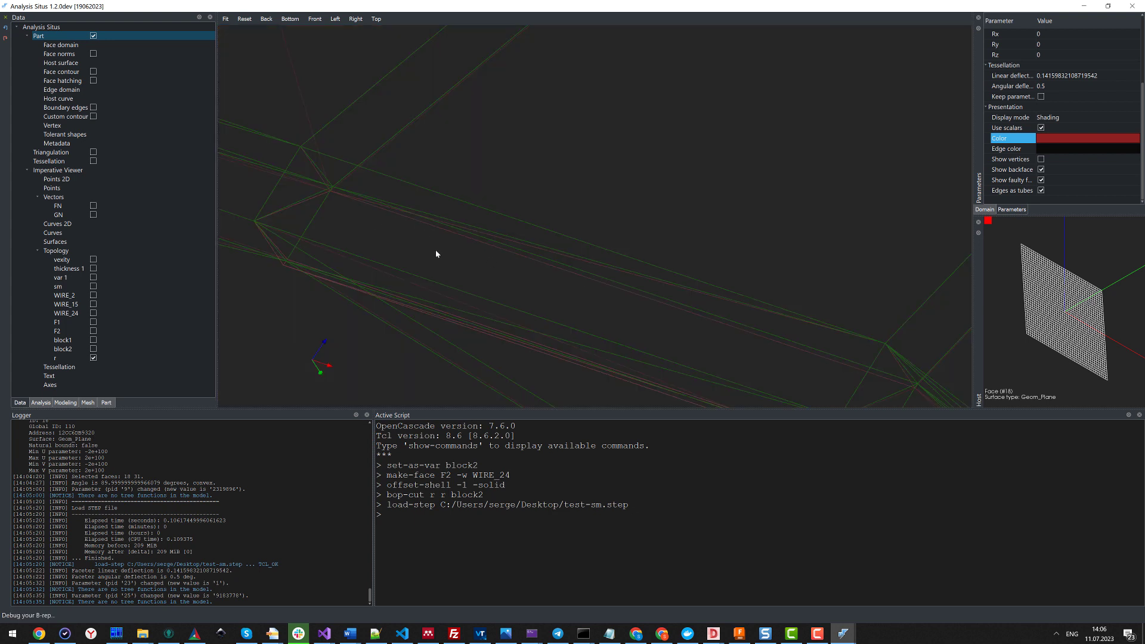
mouse_move(435, 250)
mouse_down()
mouse_move(385, 254)
mouse_move(263, 226)
mouse_up()
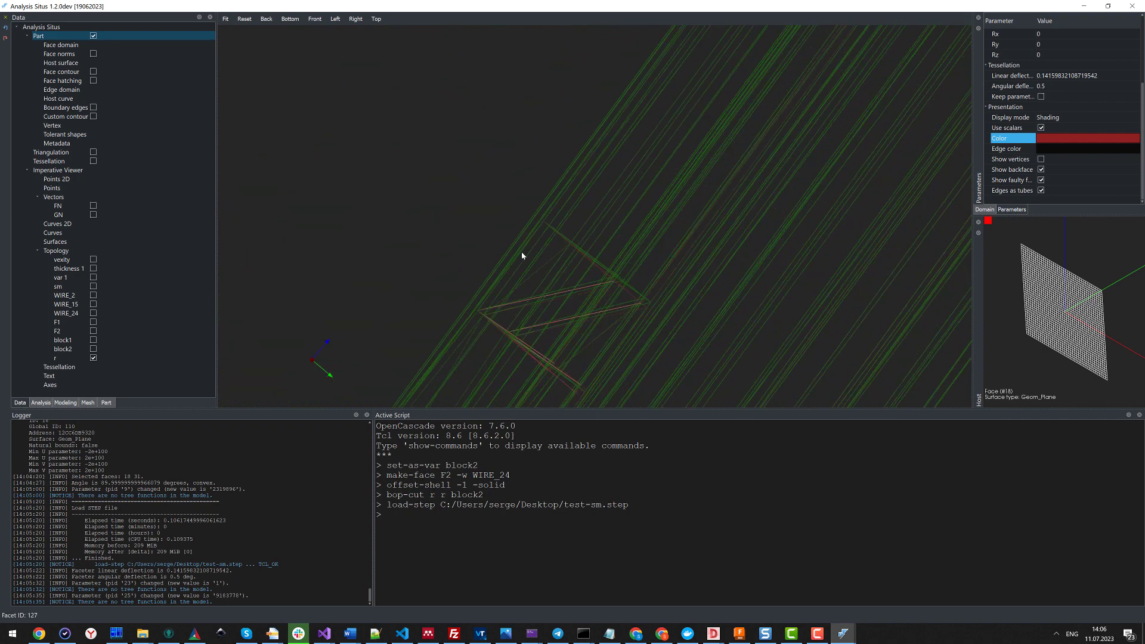
drag(522, 255, 523, 150)
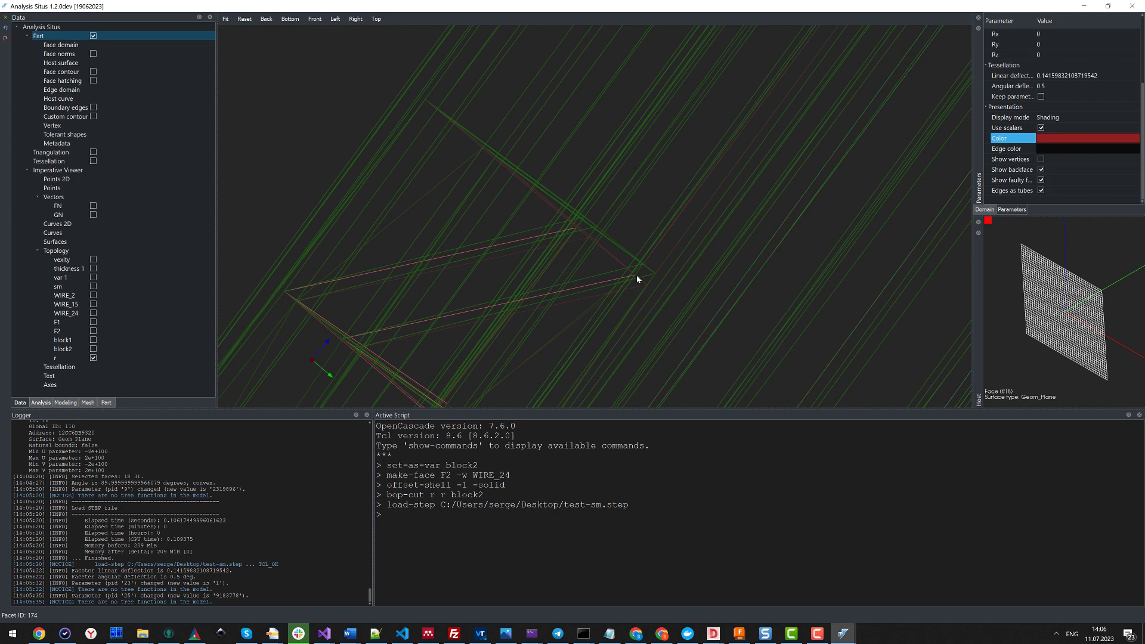
drag(643, 275, 663, 262)
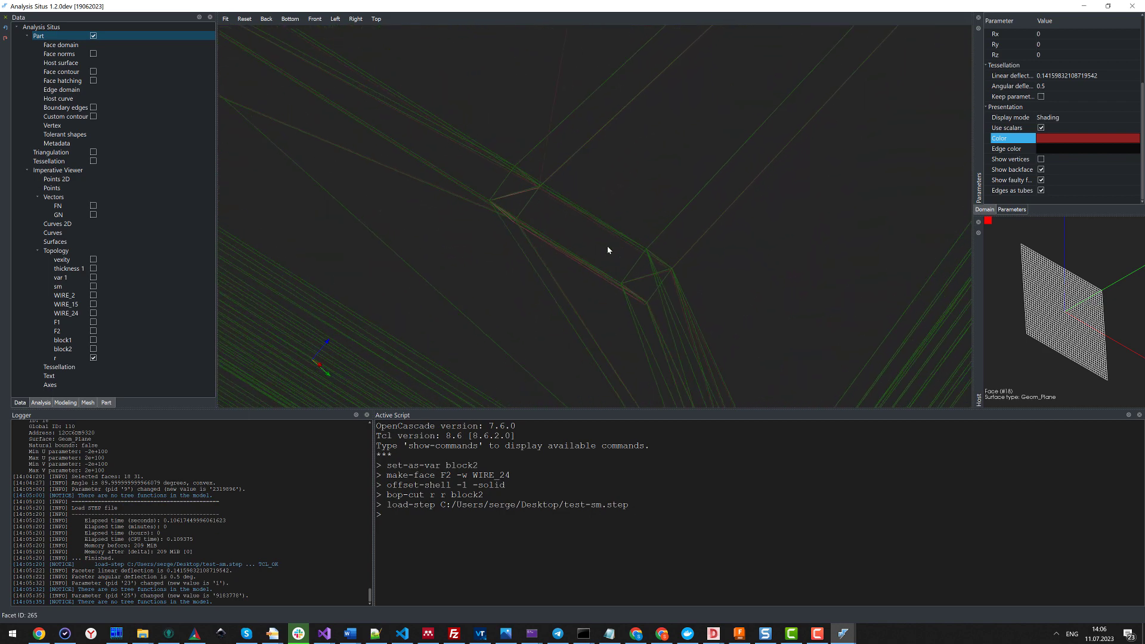
scroll(605, 244, down, 5)
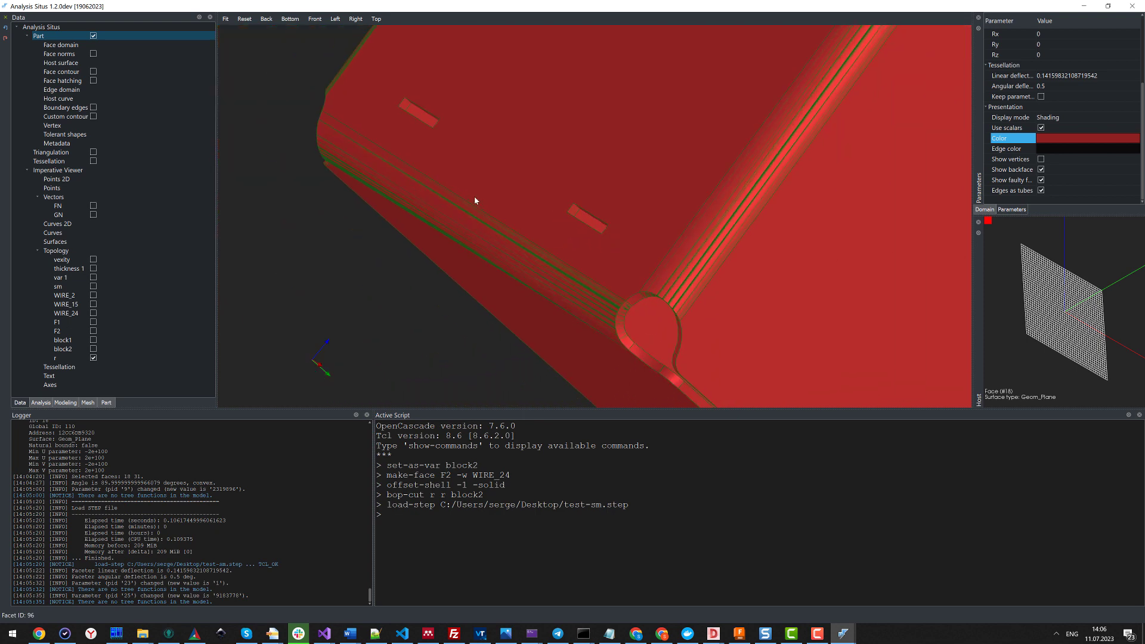
mouse_move(475, 201)
mouse_down()
mouse_move(757, 287)
mouse_move(554, 225)
mouse_move(764, 258)
mouse_move(802, 303)
mouse_move(825, 401)
mouse_move(907, 404)
mouse_move(932, 376)
mouse_move(985, 393)
mouse_move(769, 235)
mouse_move(789, 378)
mouse_move(795, 350)
mouse_move(451, 321)
mouse_move(735, 185)
mouse_move(516, 263)
mouse_move(732, 241)
mouse_up()
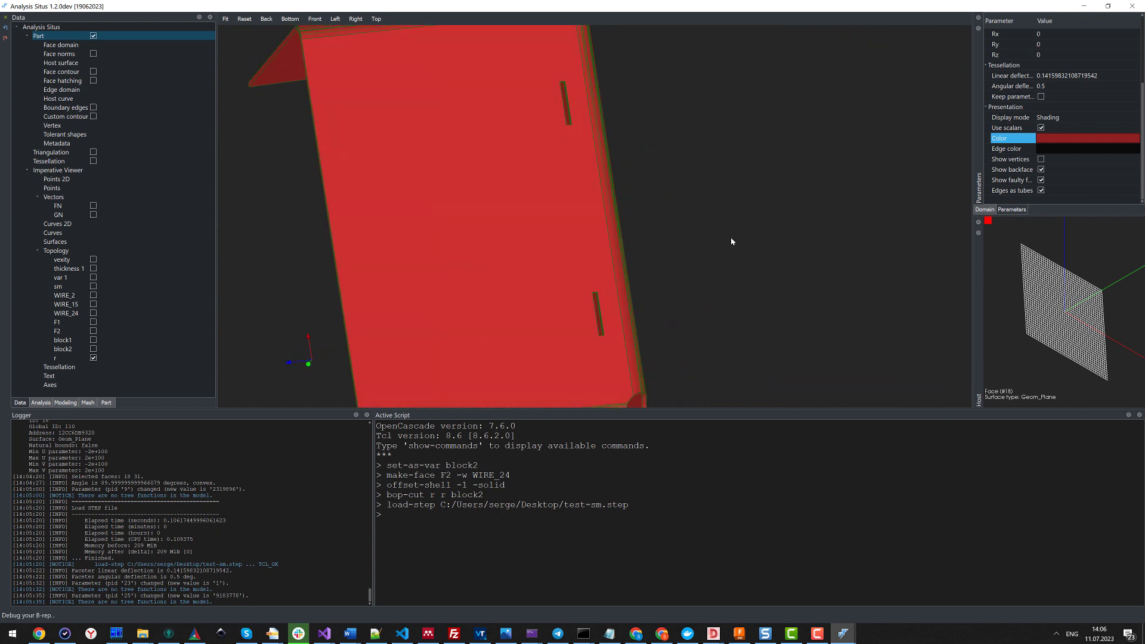